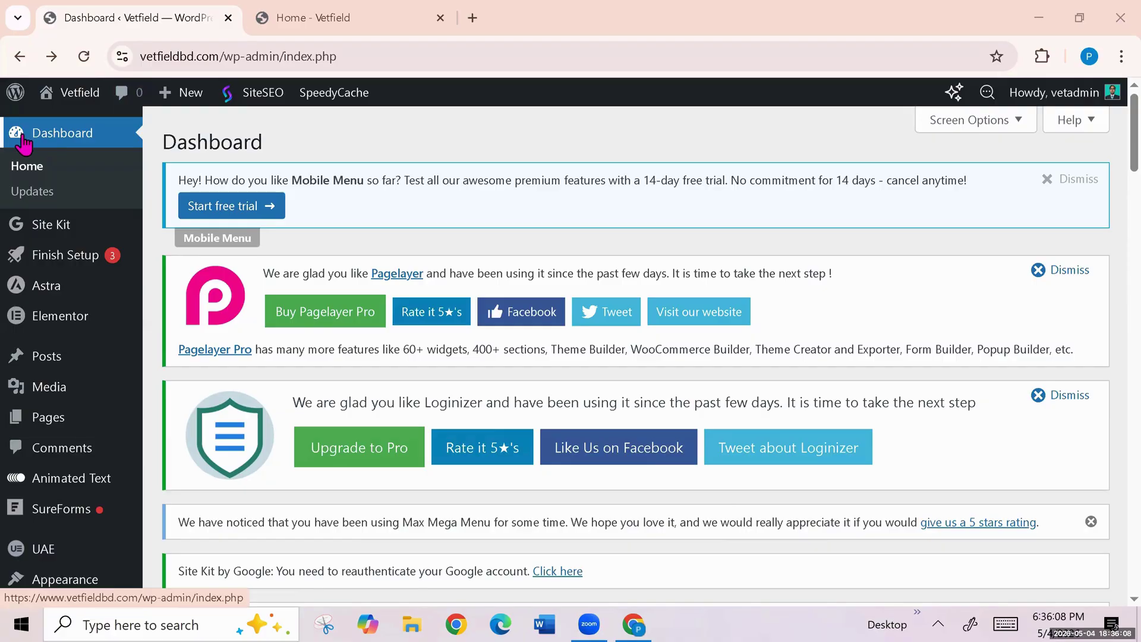
# Step: Open the Add Plugin page in a new browser tab and switch to it
pyautogui.moveTo(71, 479)
pyautogui.scroll(-3, 72, 479)
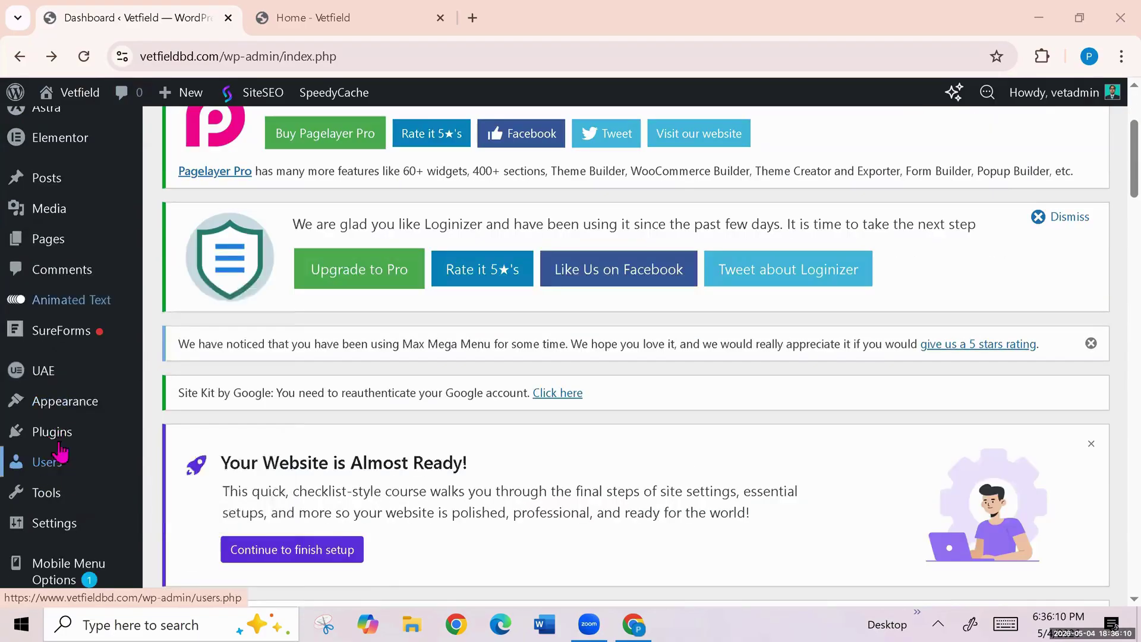
pyautogui.moveTo(55, 442)
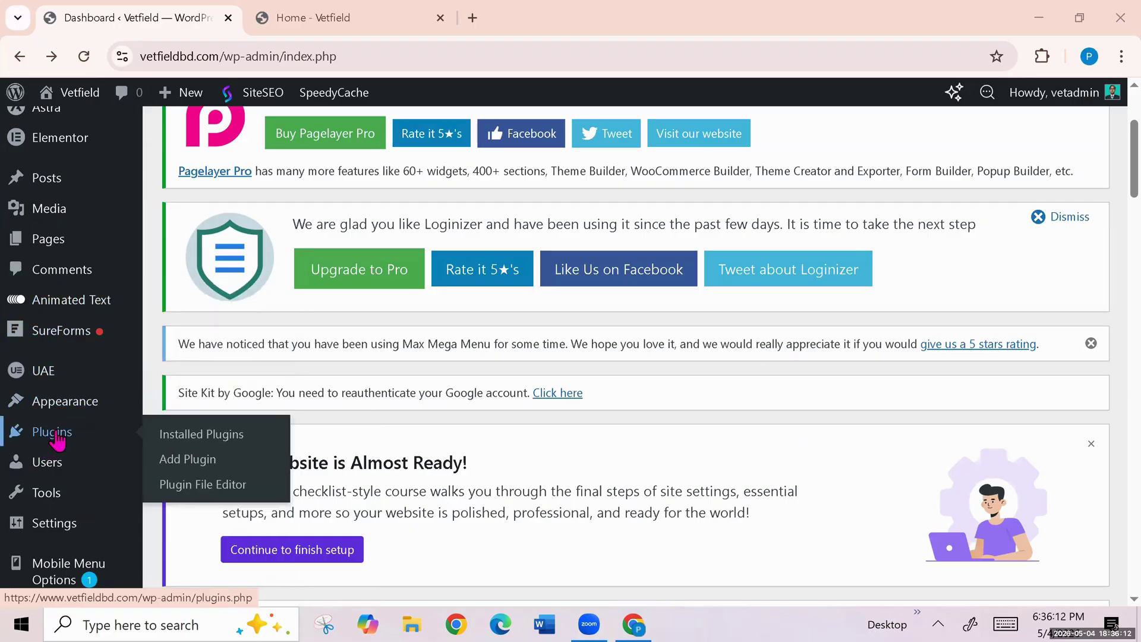
pyautogui.rightClick(184, 468)
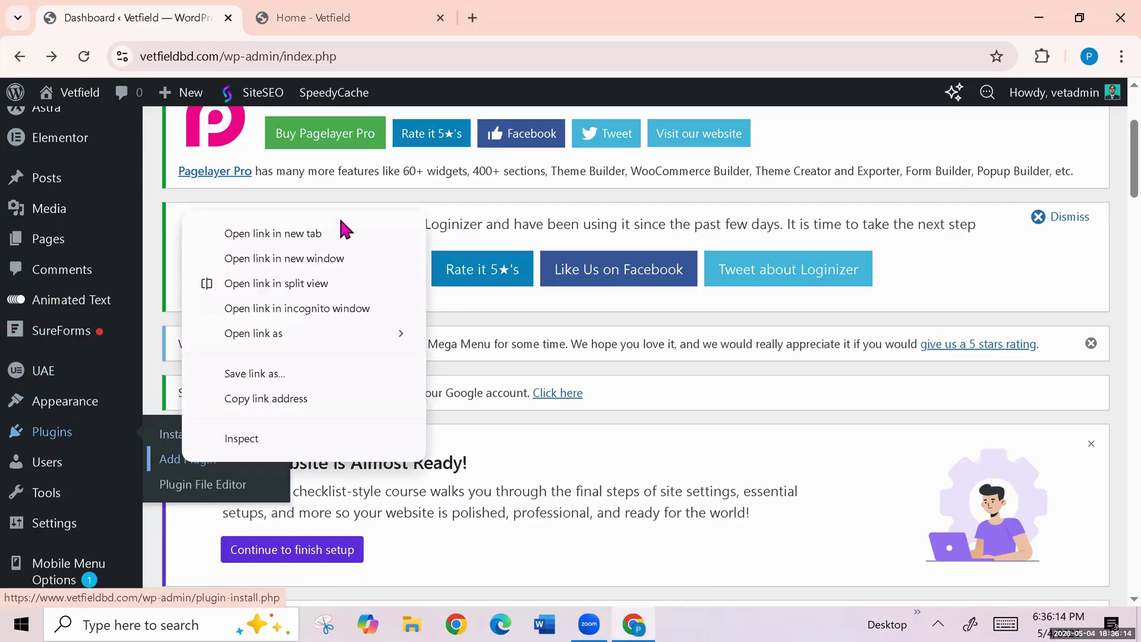
pyautogui.click(325, 231)
pyautogui.click(335, 18)
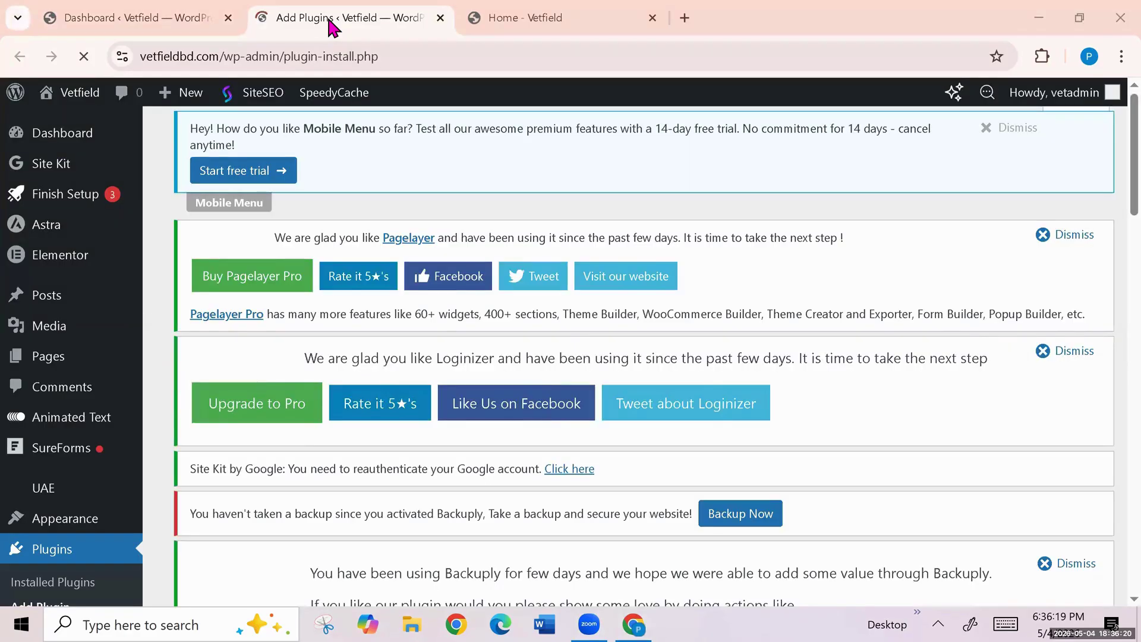
# Step: Search the plugin directory for "rankmath"
pyautogui.scroll(-10, 461, 288)
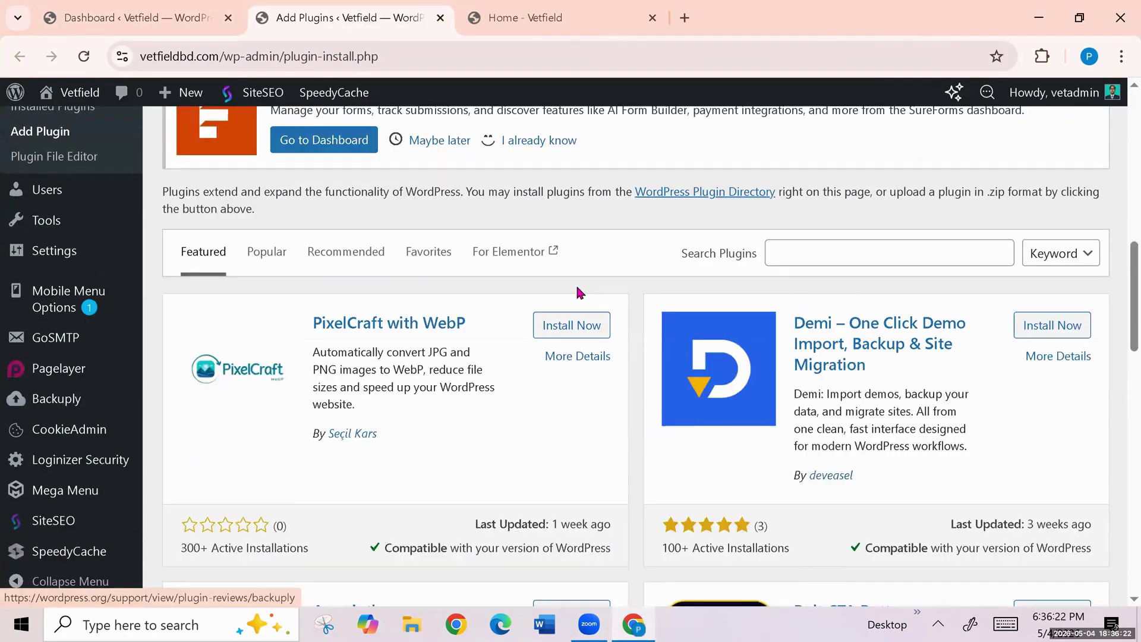
pyautogui.click(812, 254)
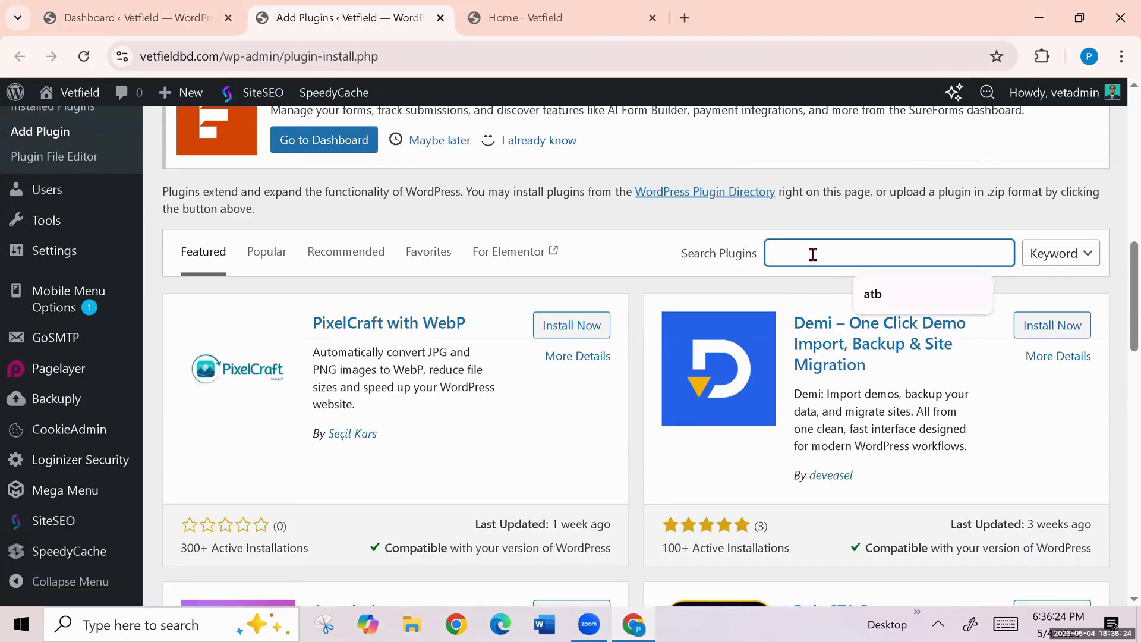
pyautogui.write('rank')
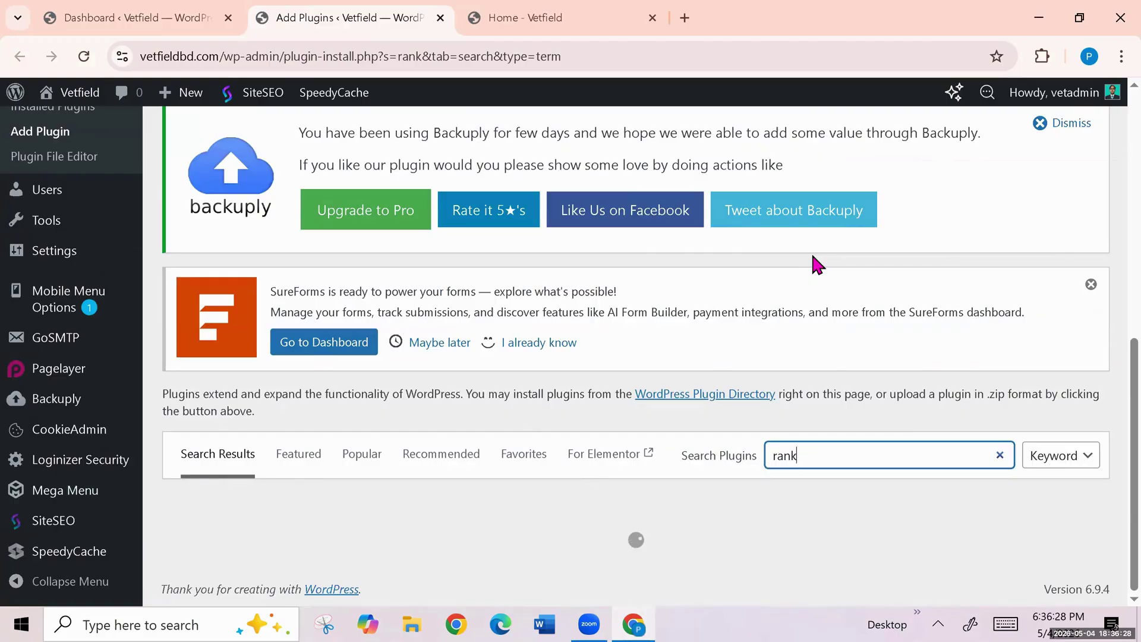
pyautogui.write('mat')
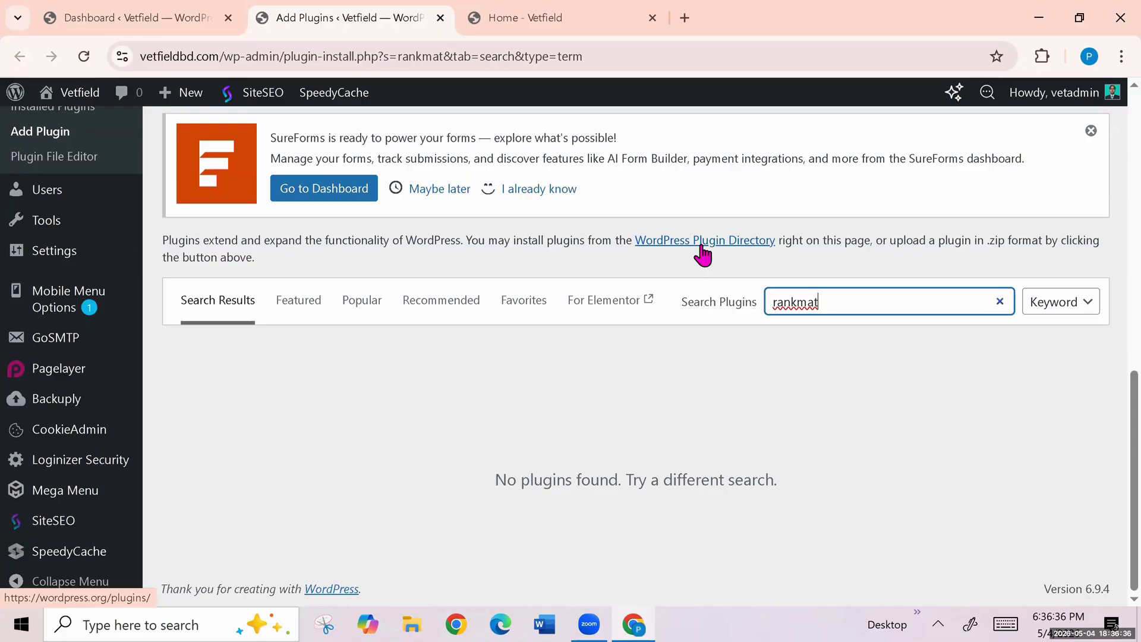
pyautogui.write('h')
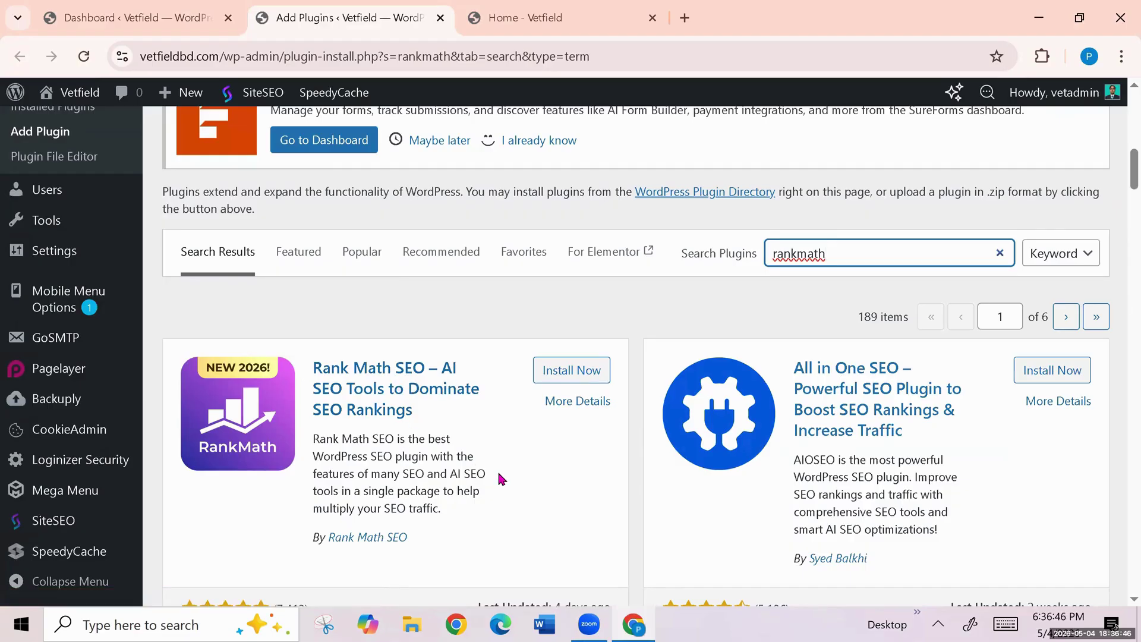
# Step: Install and activate the Rank Math SEO plugin from the search results
pyautogui.scroll(-4, 499, 479)
pyautogui.scroll(-4, 499, 478)
pyautogui.scroll(3, 501, 478)
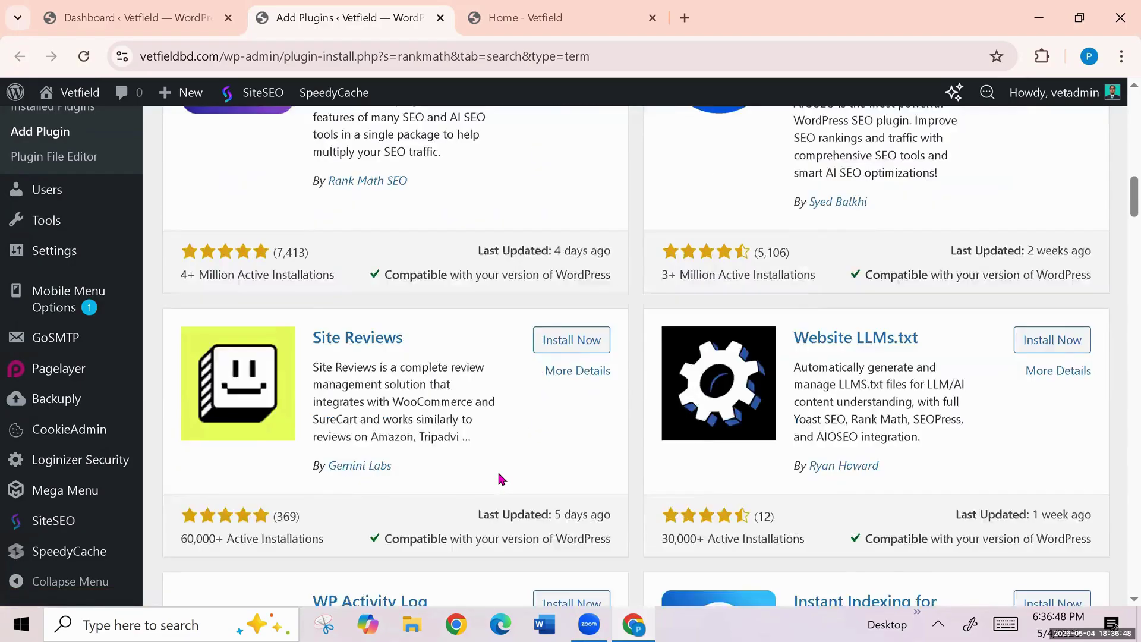
pyautogui.scroll(5, 499, 478)
pyautogui.click(573, 378)
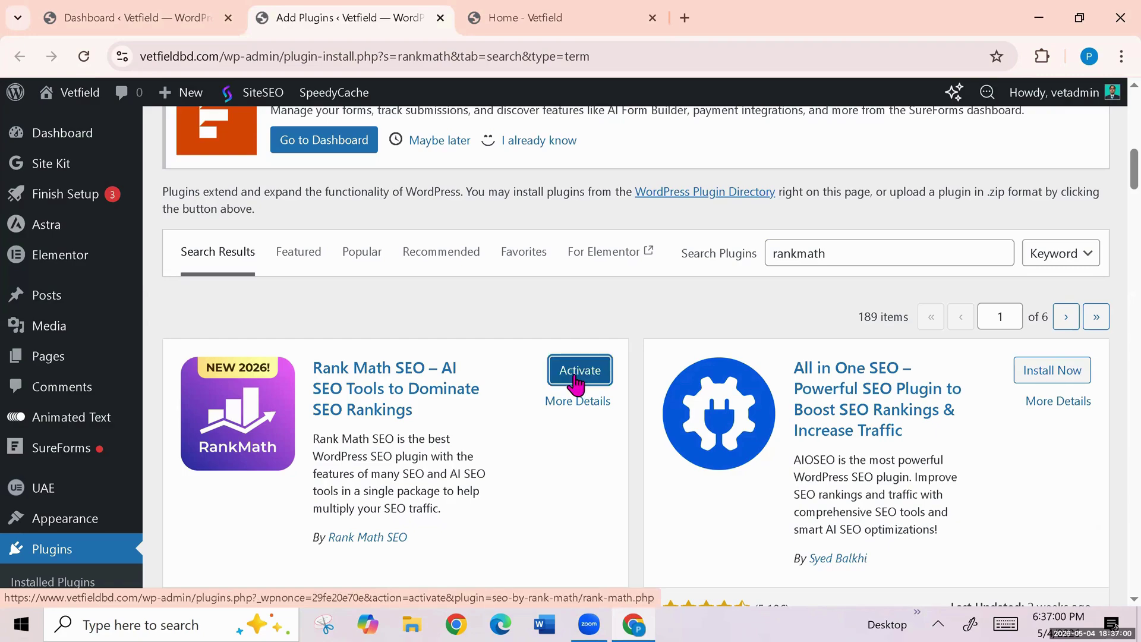
pyautogui.click(577, 383)
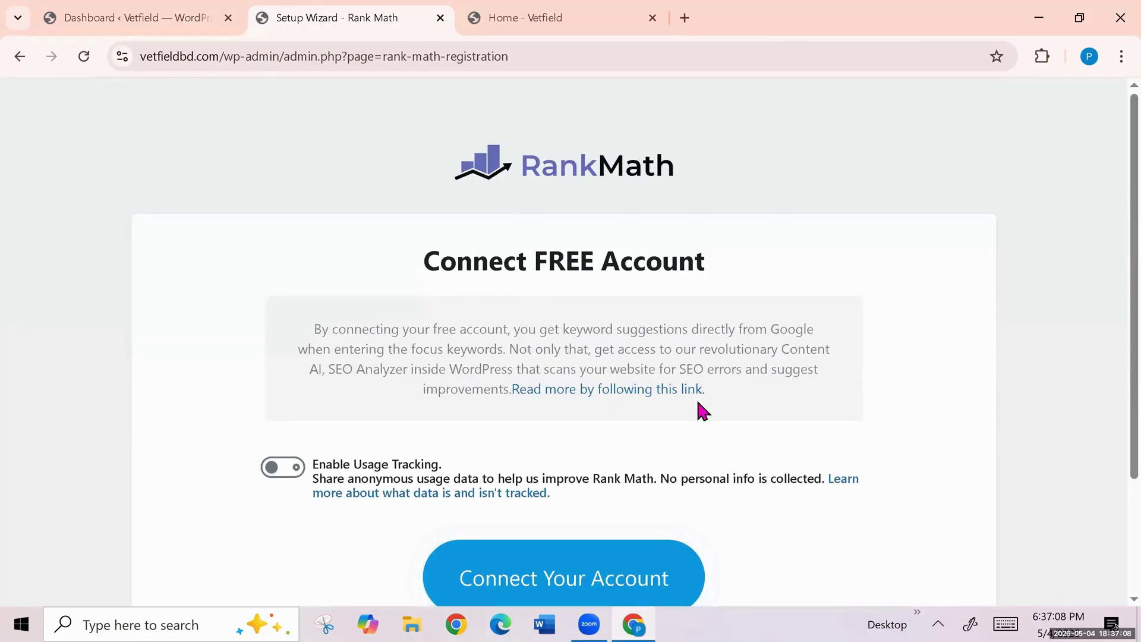
# Step: Start connecting a free Rank Math account and choose Google as the login method
pyautogui.scroll(-3, 697, 408)
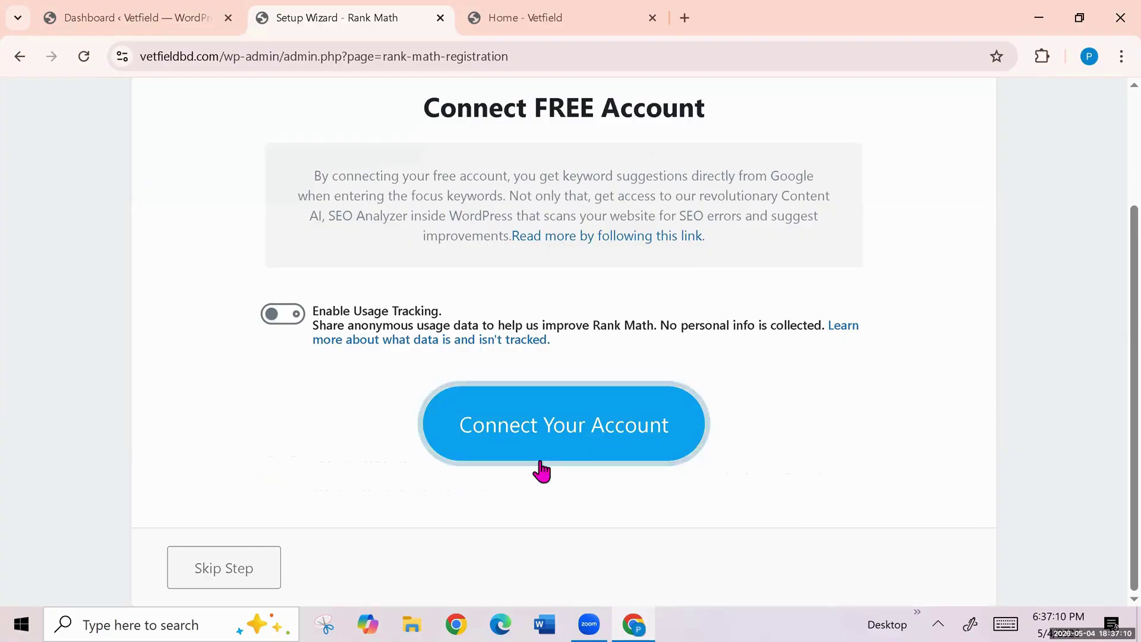
pyautogui.click(572, 448)
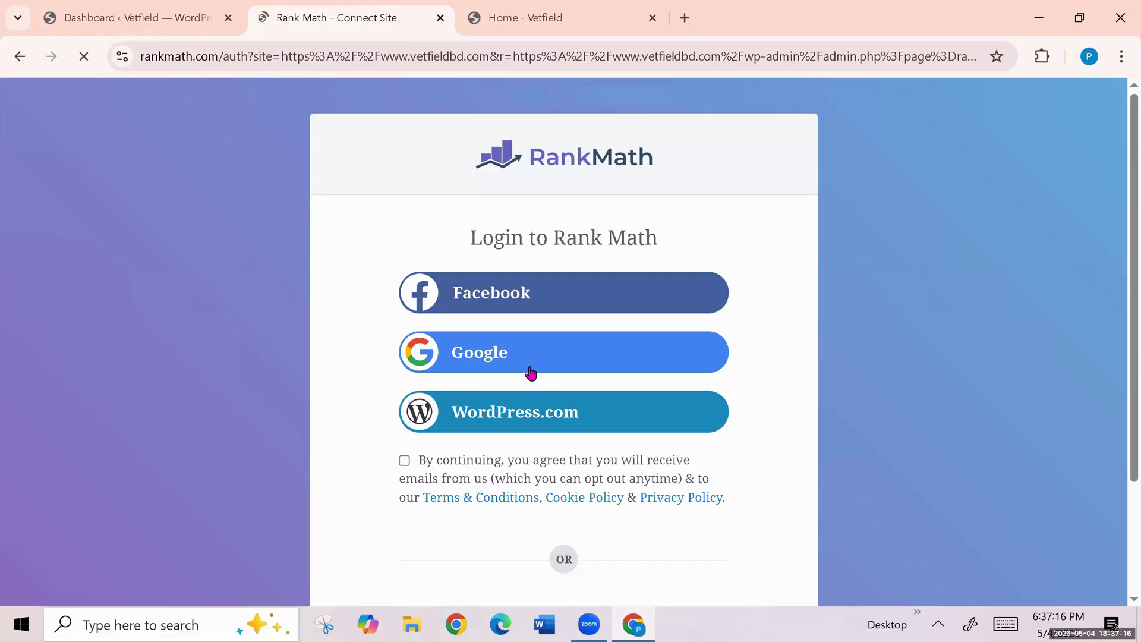
pyautogui.scroll(-2, 588, 460)
pyautogui.click(611, 502)
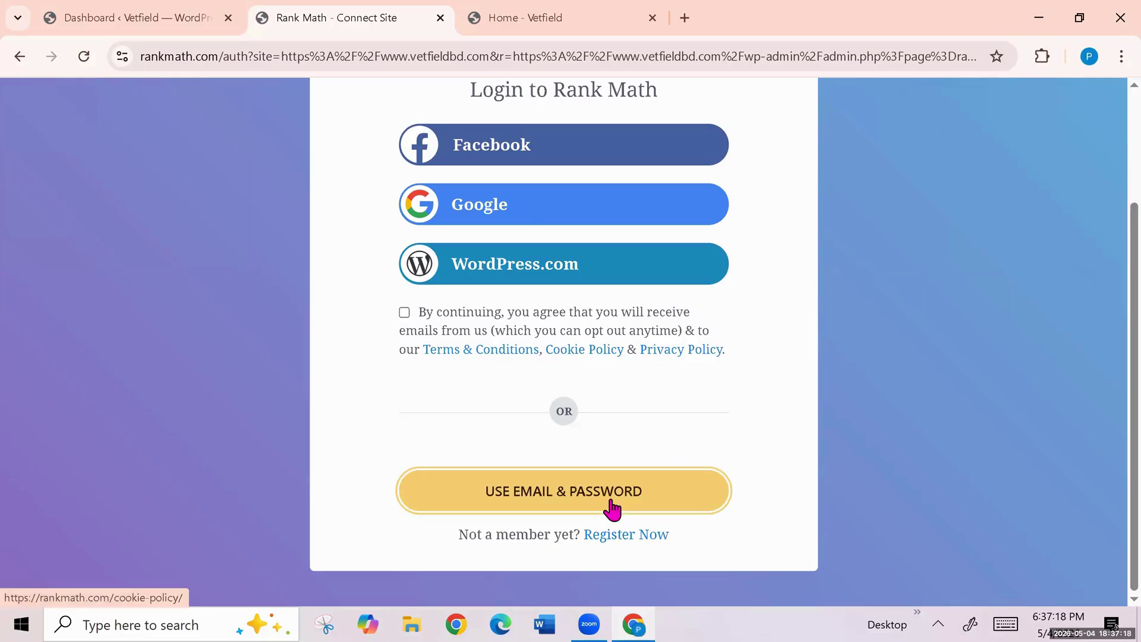
pyautogui.scroll(2, 612, 505)
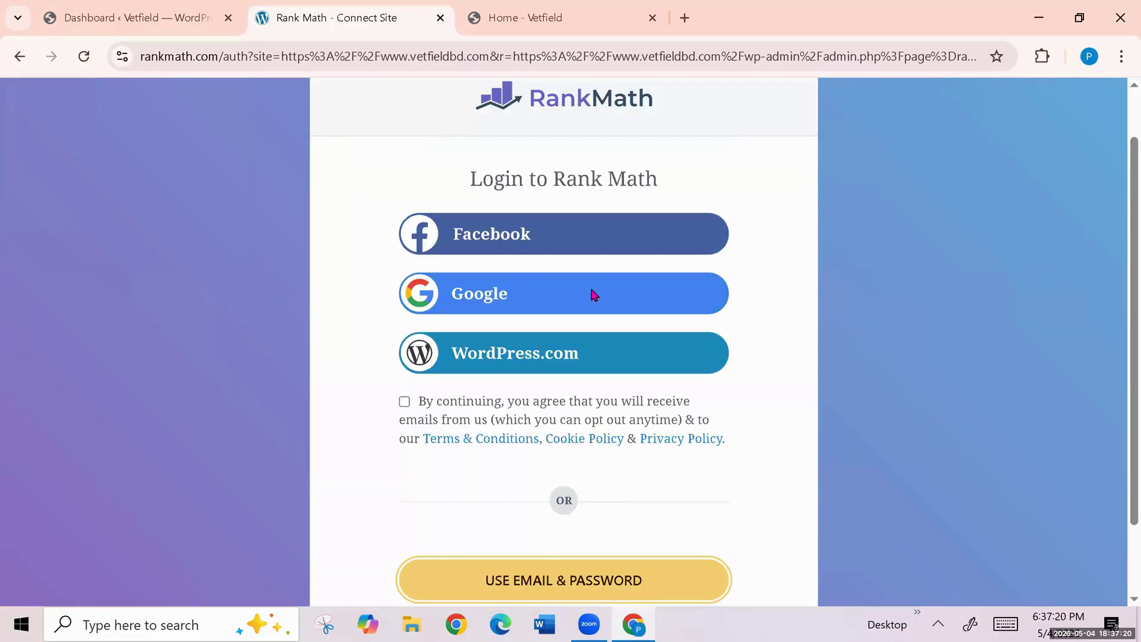
pyautogui.click(568, 296)
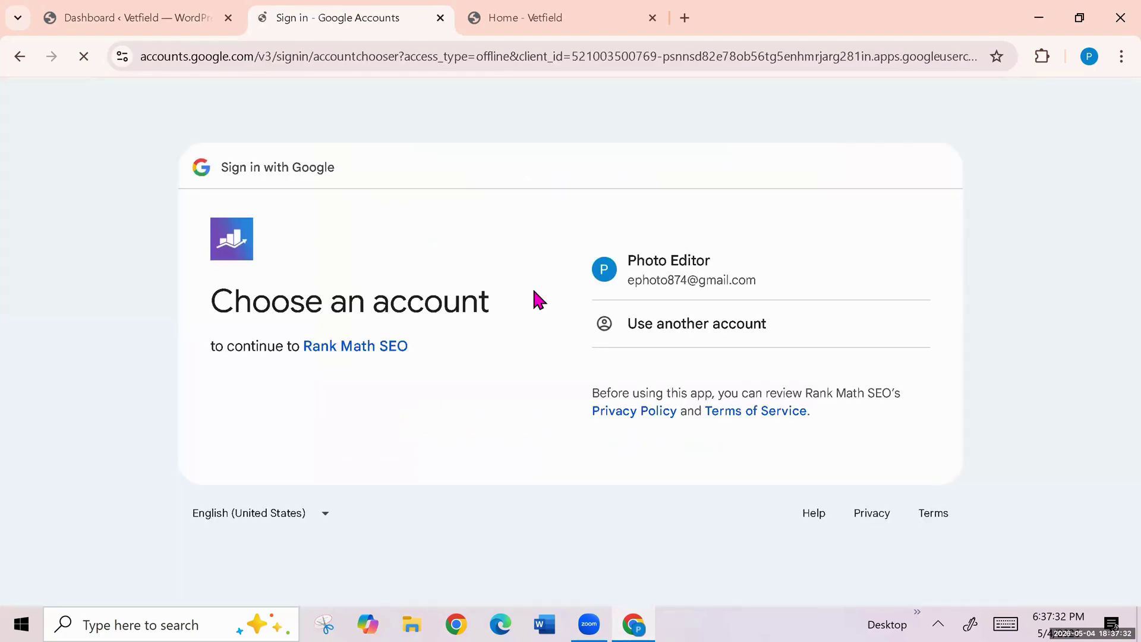
# Step: Sign in to Rank Math with the listed Google account and activate the Rank Math Free Plan for the website
pyautogui.click(663, 275)
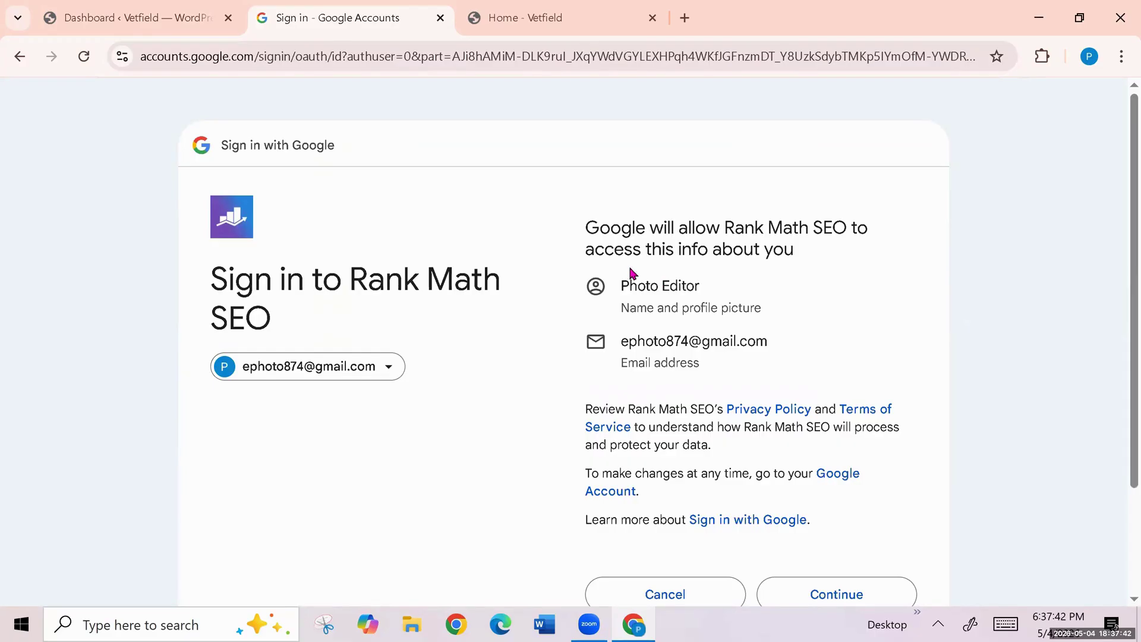
pyautogui.scroll(-2, 507, 396)
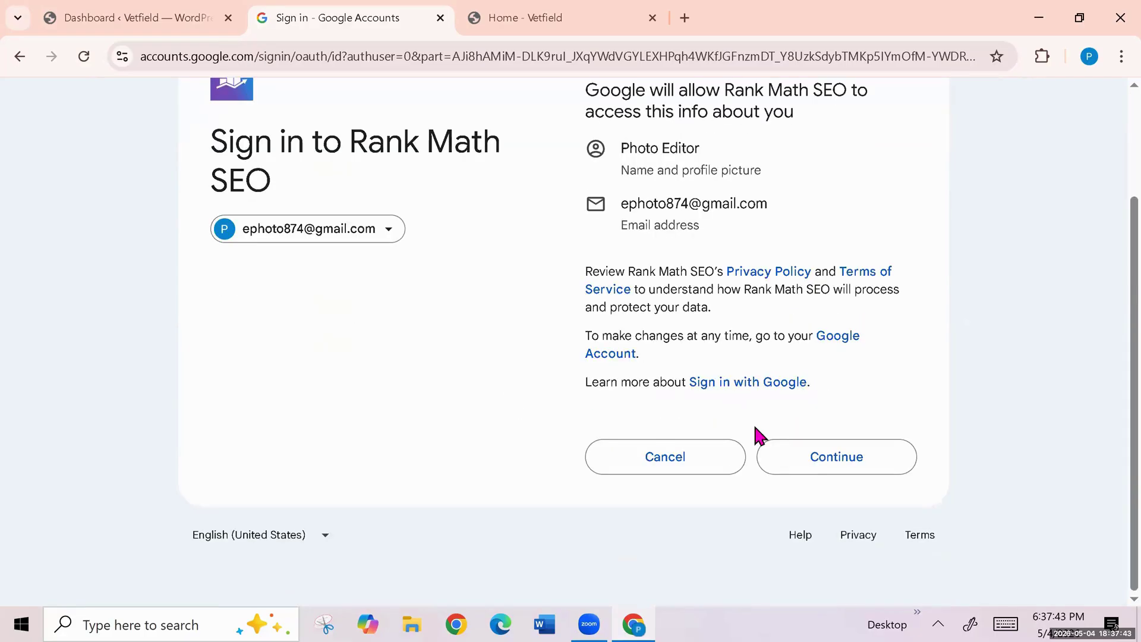
pyautogui.click(823, 466)
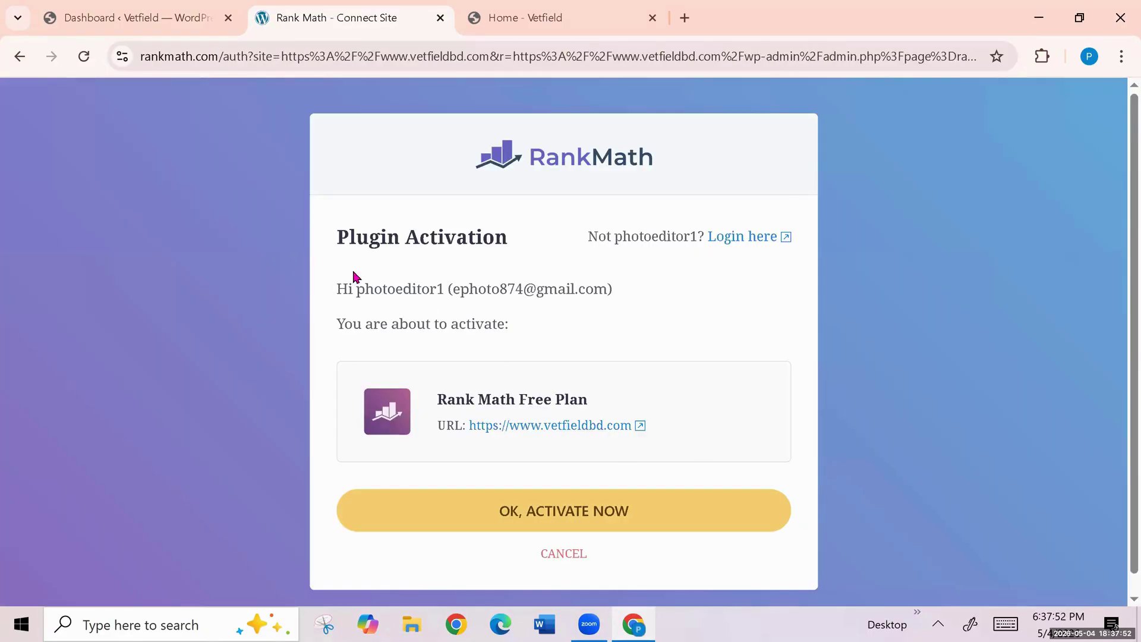
pyautogui.scroll(-1, 630, 452)
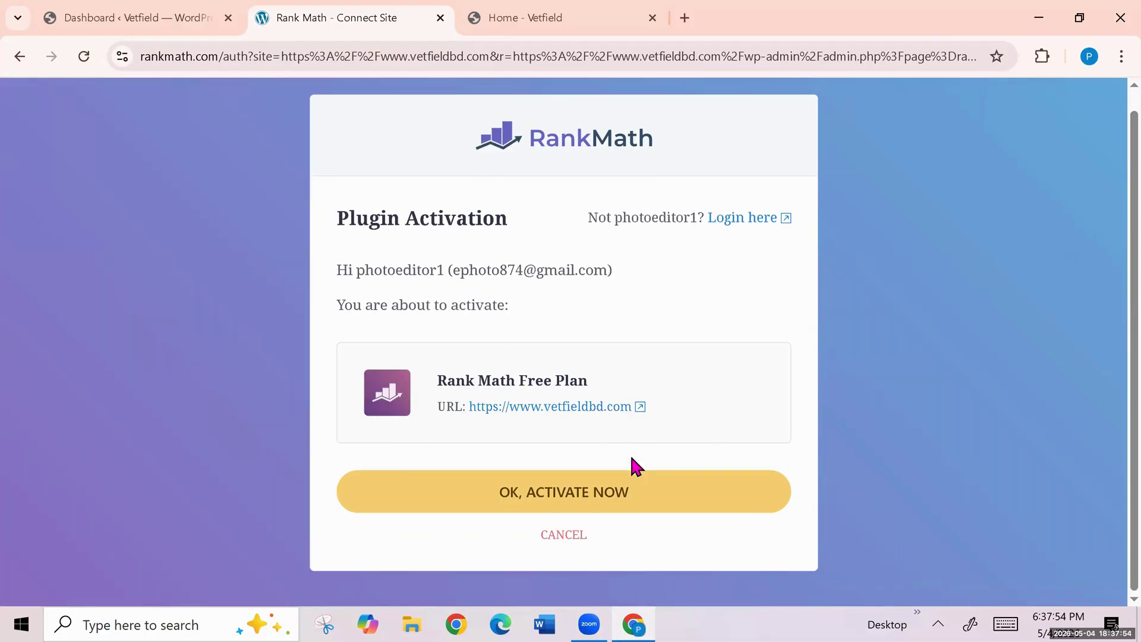
pyautogui.click(585, 505)
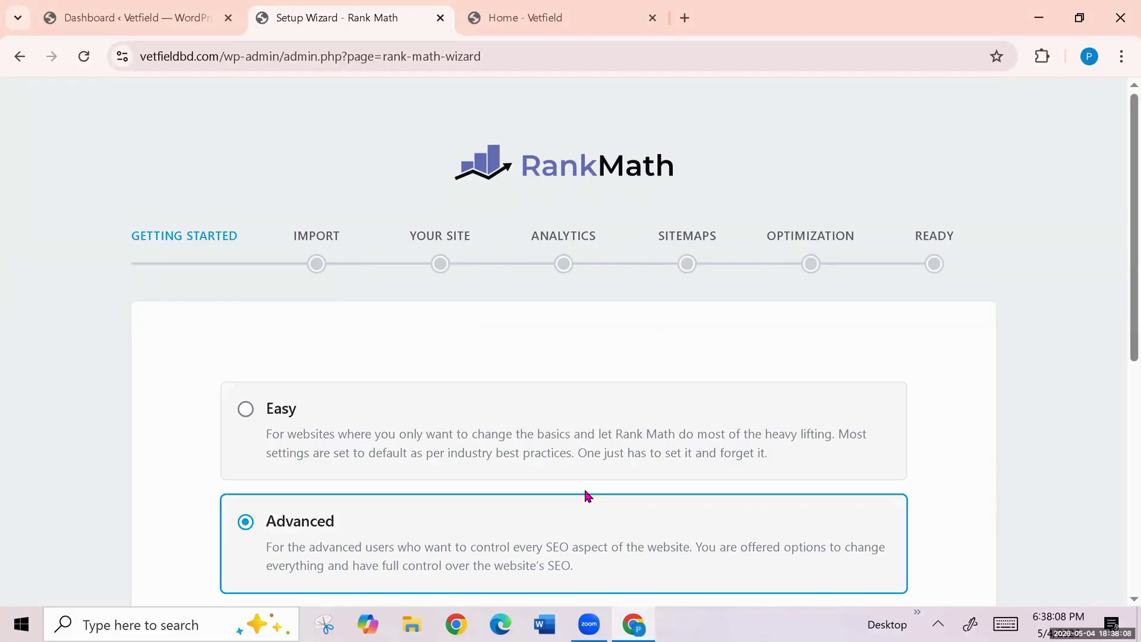
# Step: Review the setup modes and start the Rank Math setup wizard with Advanced mode selected
pyautogui.scroll(-5, 766, 474)
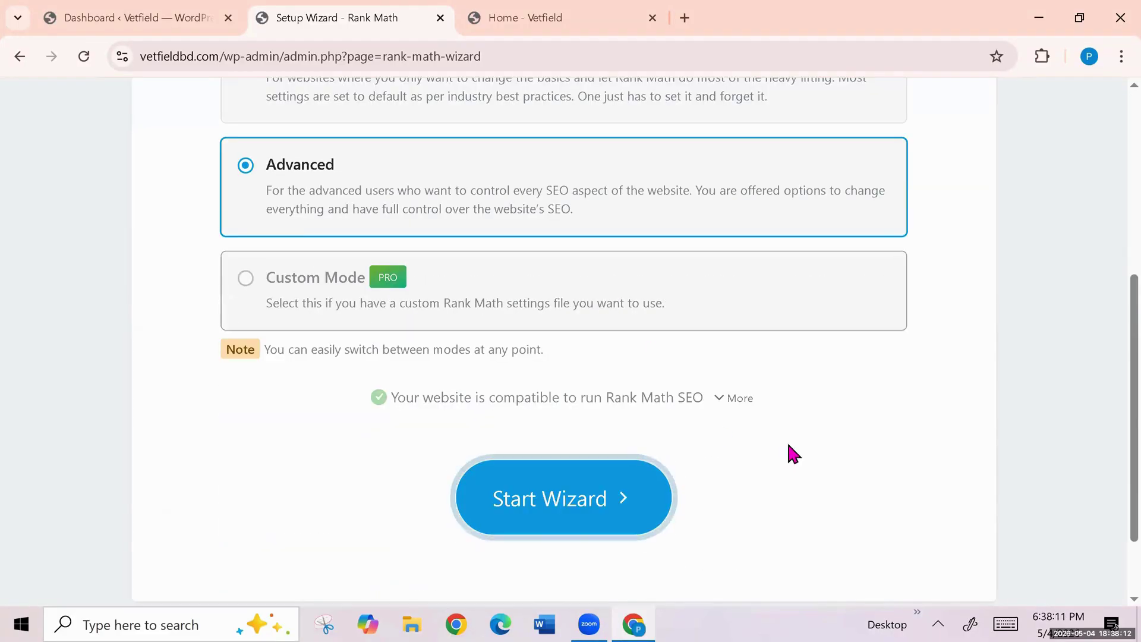
pyautogui.scroll(3, 790, 453)
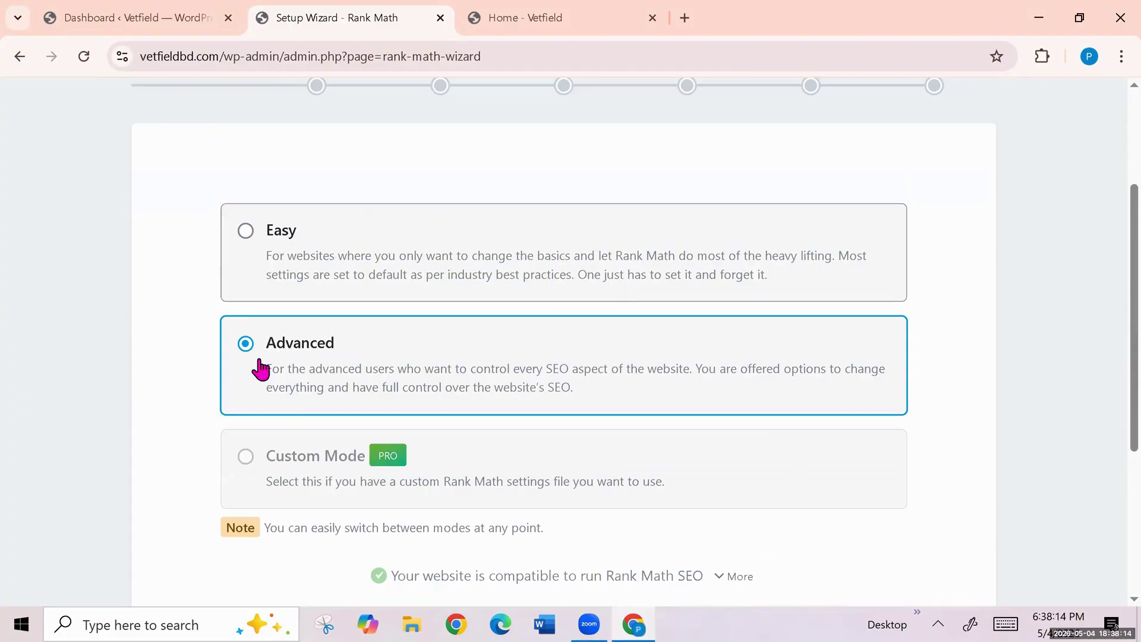
pyautogui.scroll(-3, 701, 390)
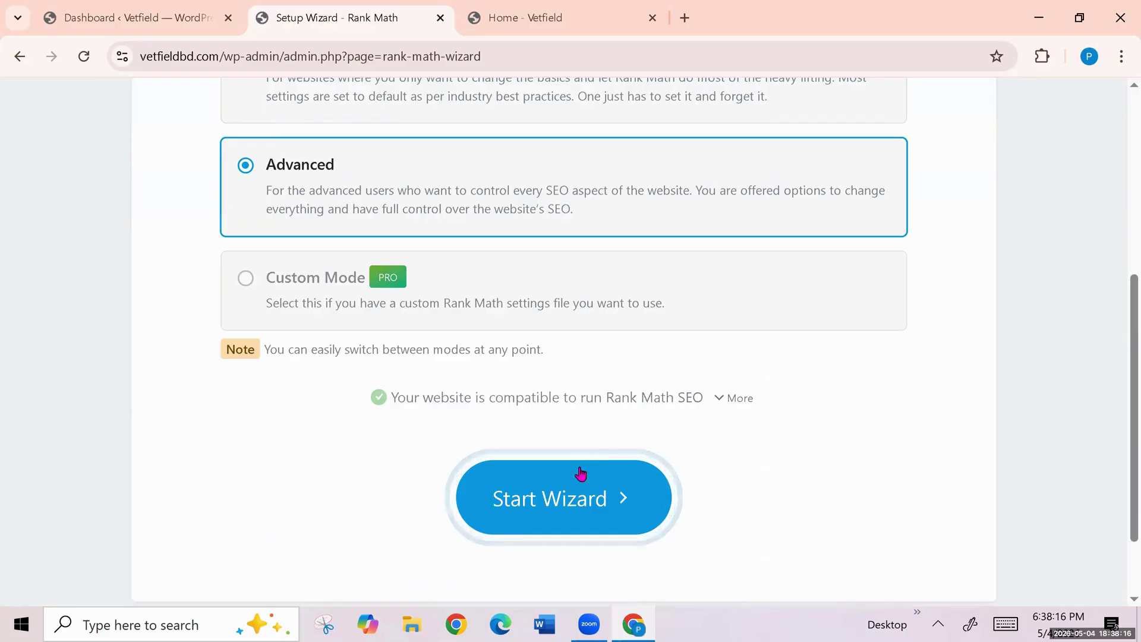
pyautogui.click(565, 511)
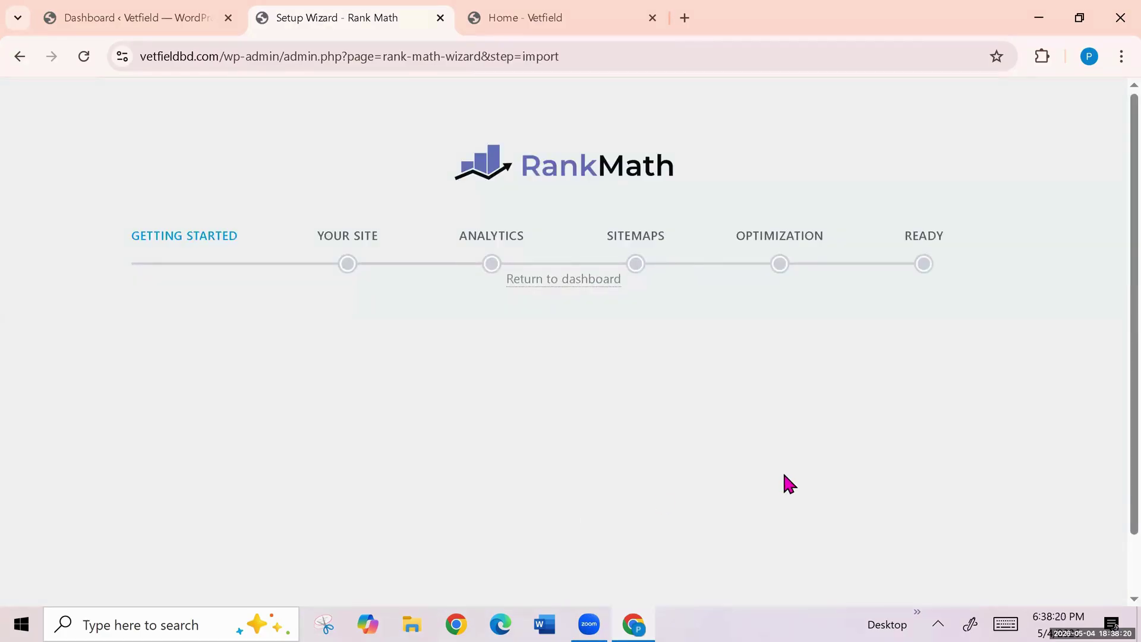
# Step: Deselect Yoast SEO as an import source and skip importing SEO settings
pyautogui.scroll(-3, 722, 451)
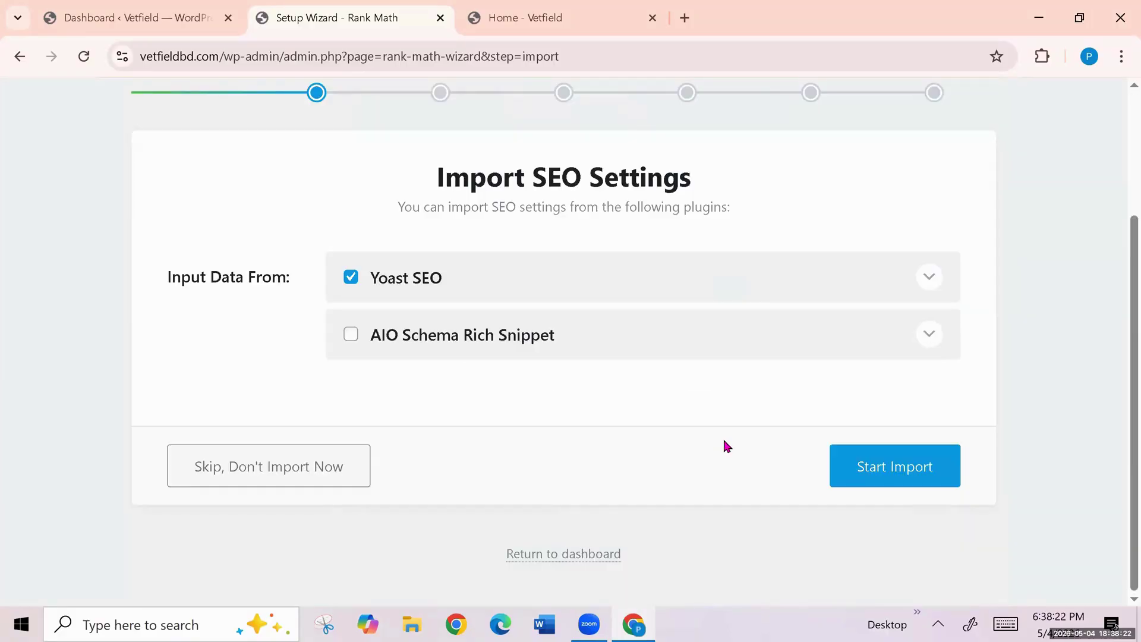
pyautogui.click(350, 277)
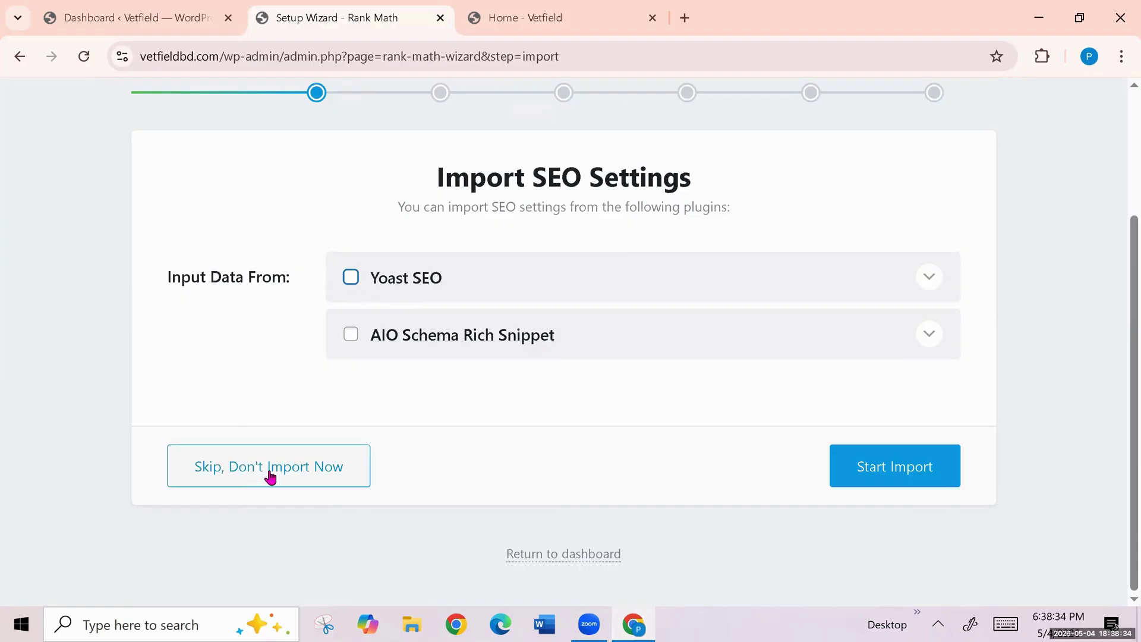
pyautogui.click(312, 478)
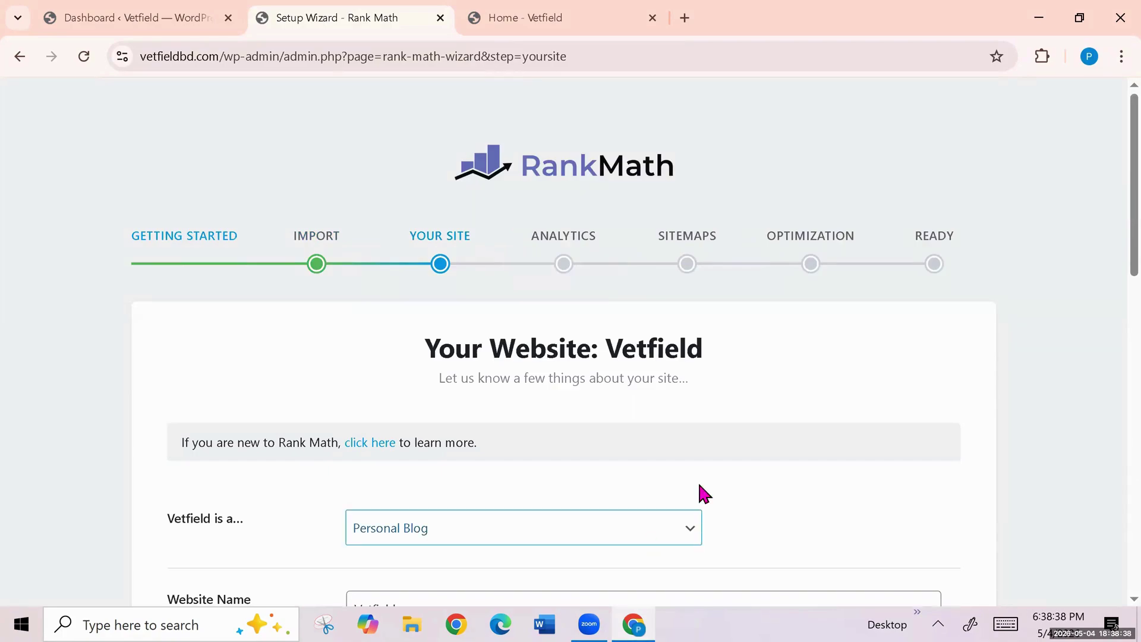
# Step: Set the website type to Small Business Site and keep Organization as the business type
pyautogui.scroll(-6, 697, 472)
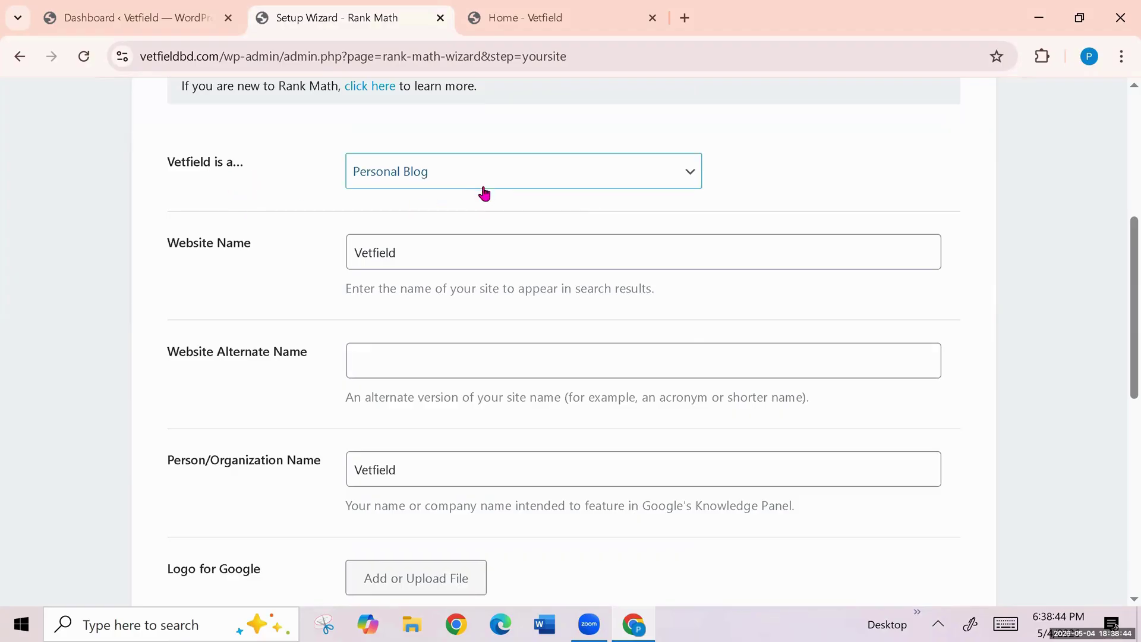
pyautogui.click(693, 177)
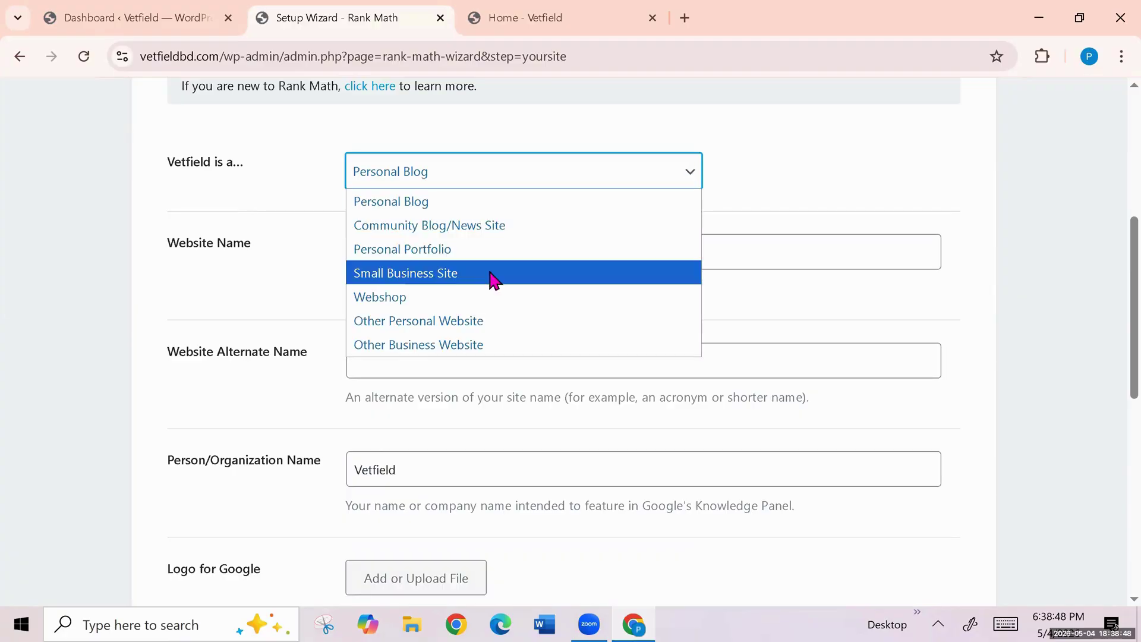
pyautogui.click(458, 278)
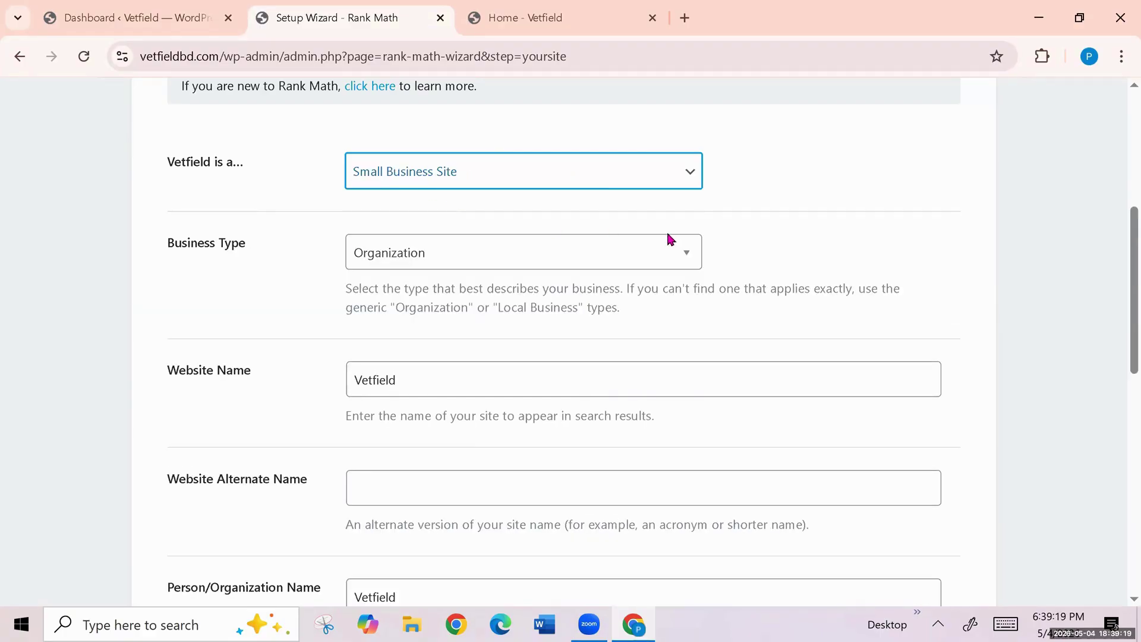
pyautogui.scroll(-1, 724, 249)
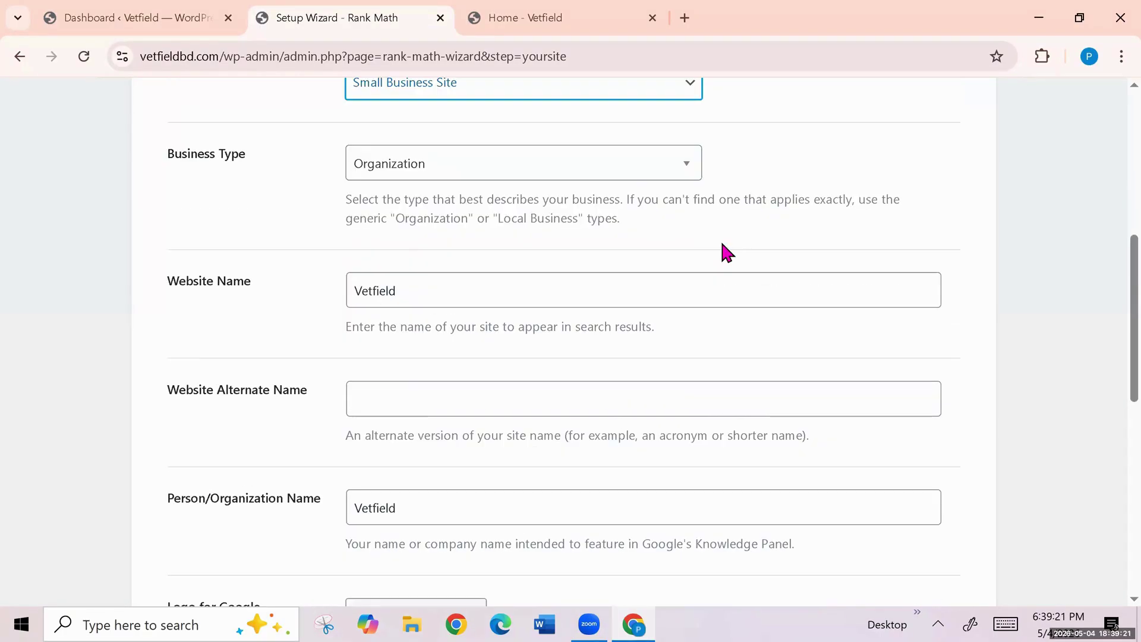
pyautogui.click(688, 173)
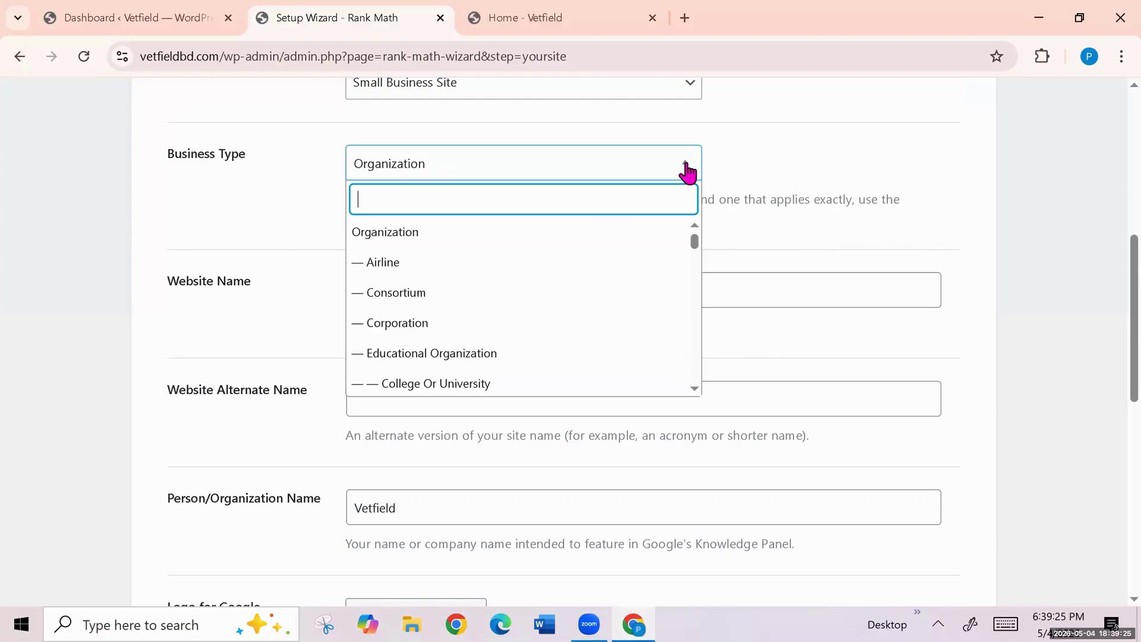
pyautogui.click(687, 172)
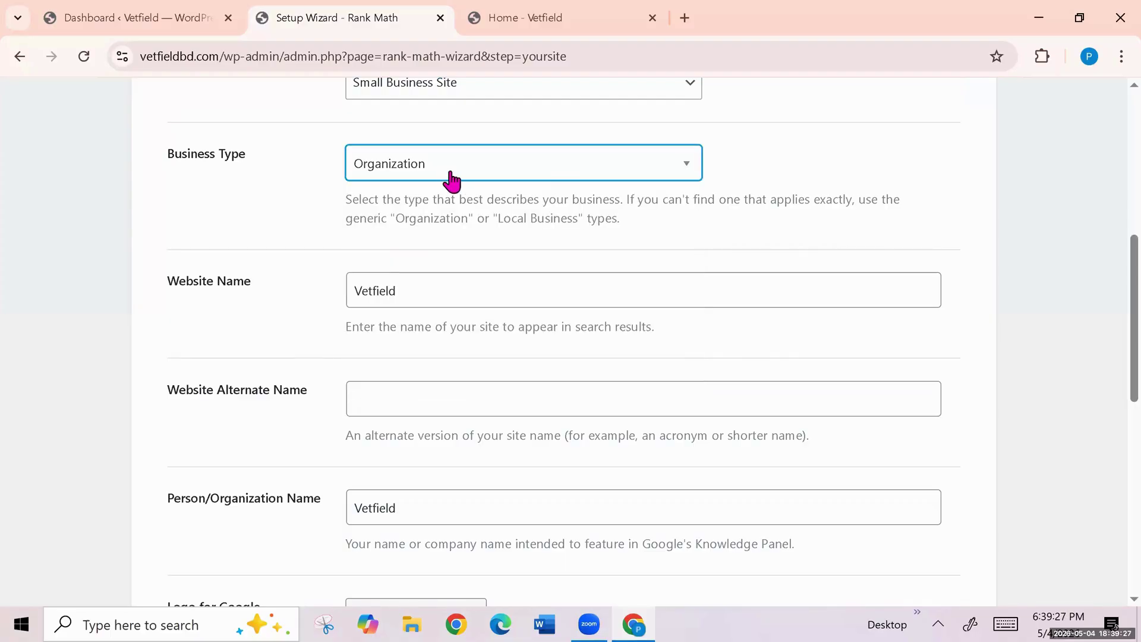
# Step: Review the site name, organization name, Google logo and social share image, and save the Your Site settings as they are
pyautogui.scroll(-5, 740, 167)
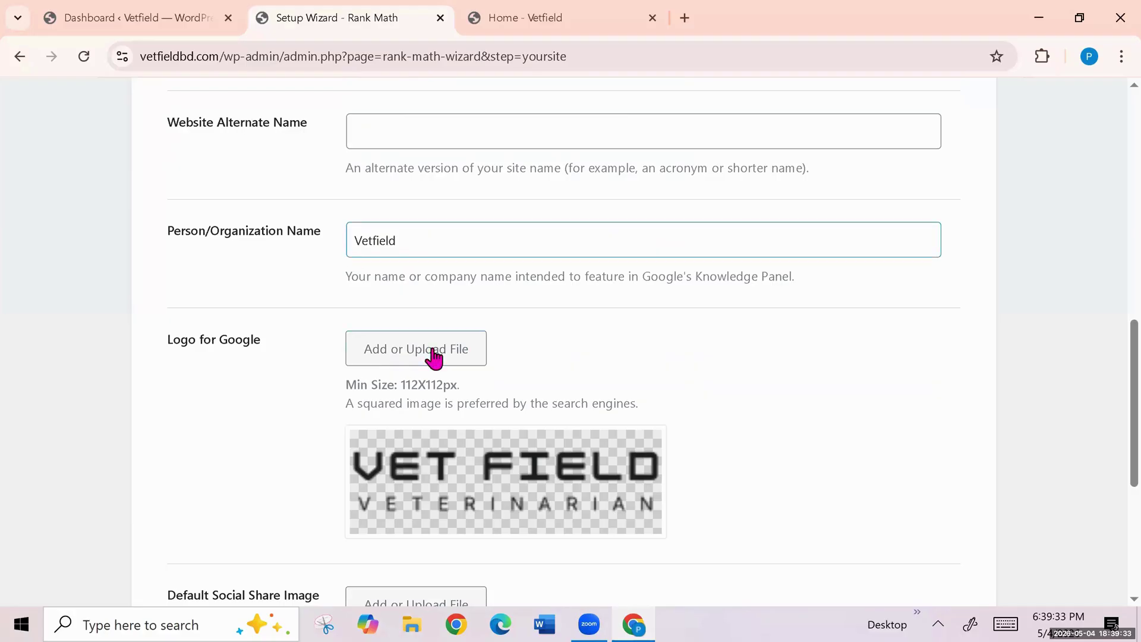
pyautogui.scroll(-2, 690, 356)
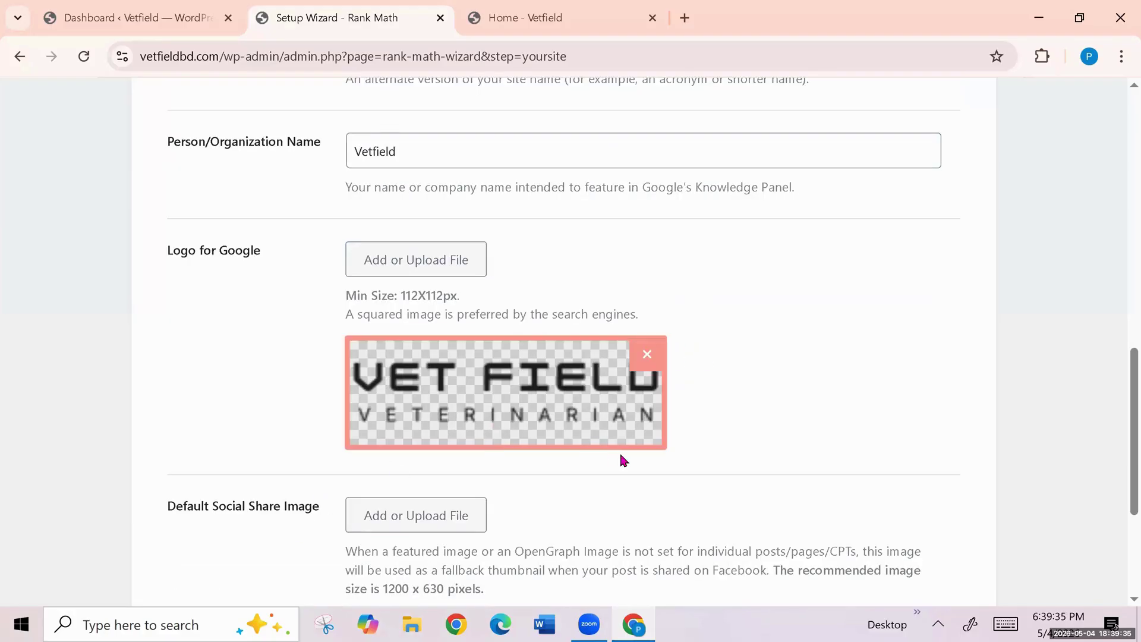
pyautogui.scroll(-3, 547, 260)
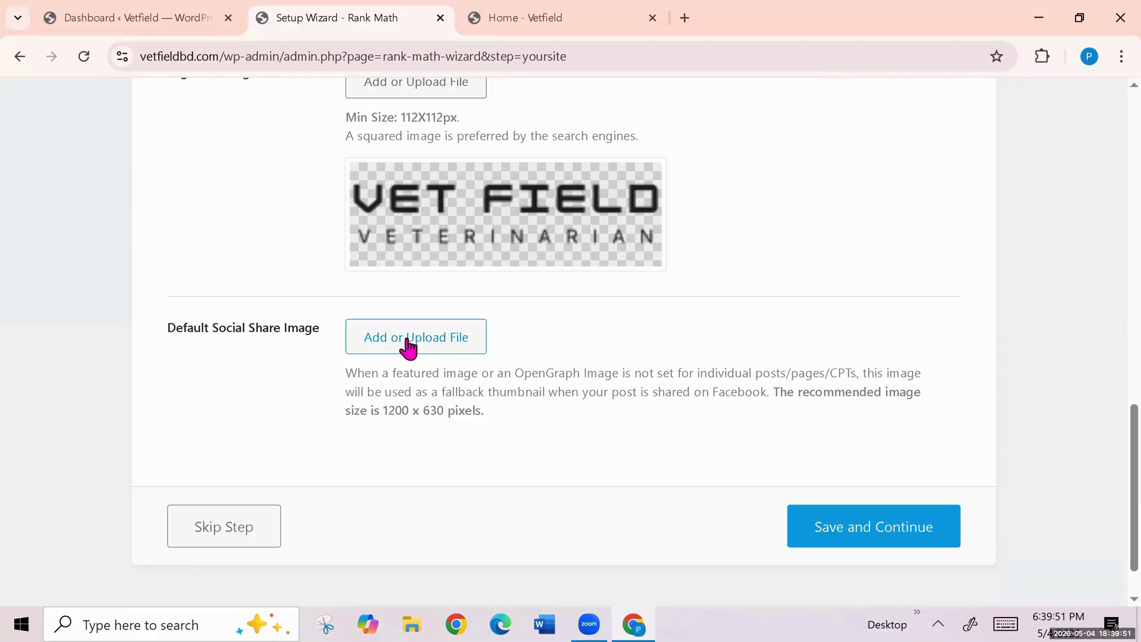
pyautogui.click(856, 531)
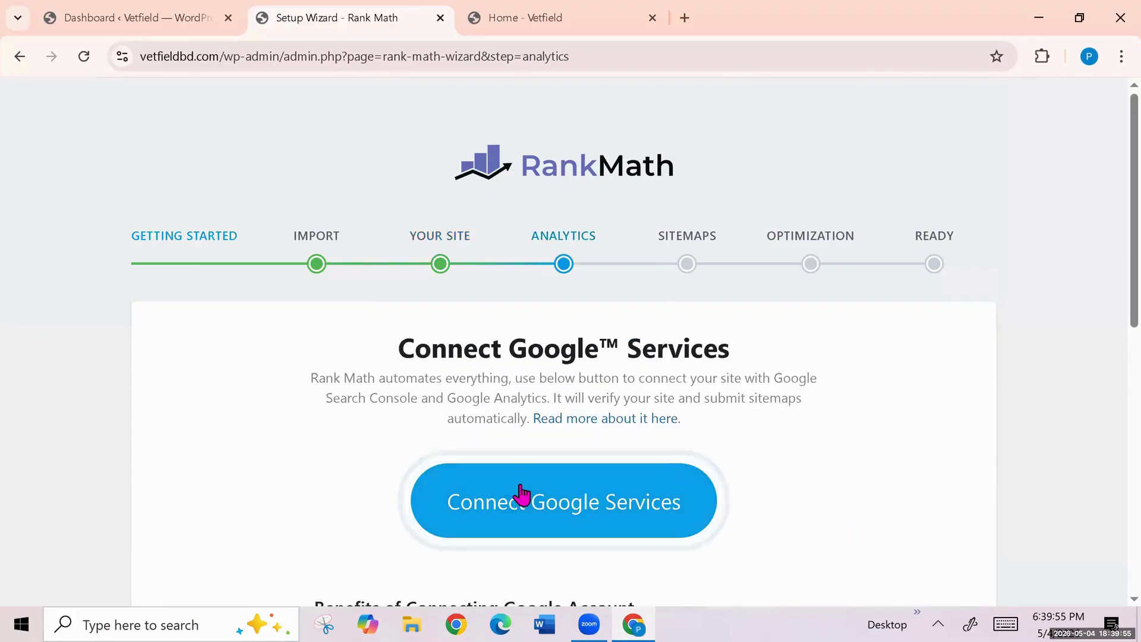
# Step: Save the Analytics step and continue without connecting Google services
pyautogui.scroll(-3, 606, 501)
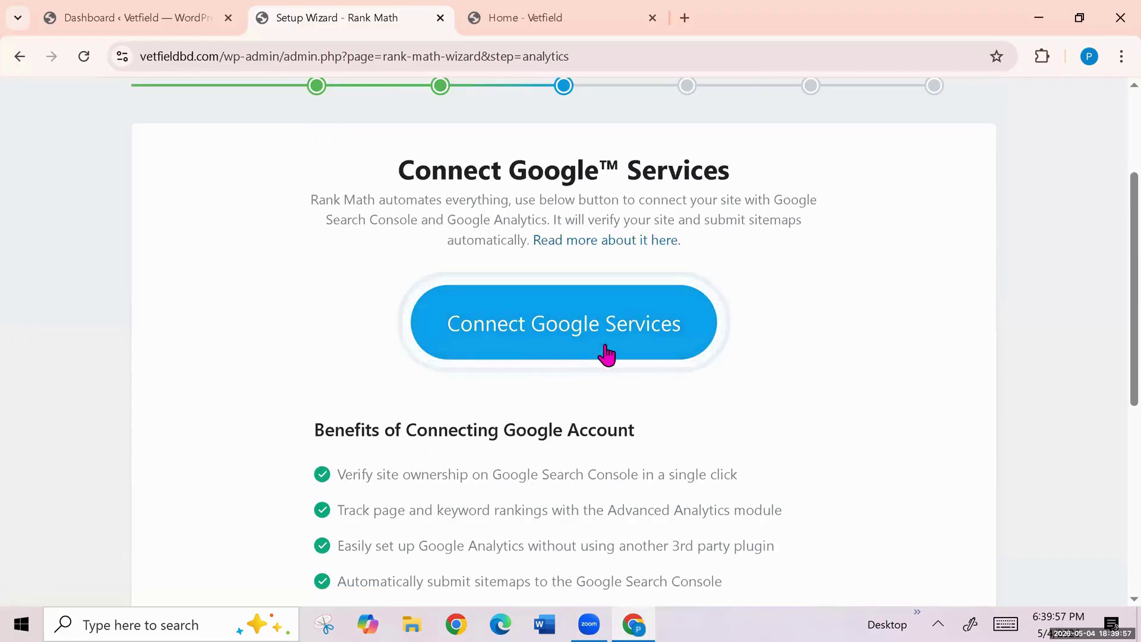
pyautogui.scroll(-7, 553, 450)
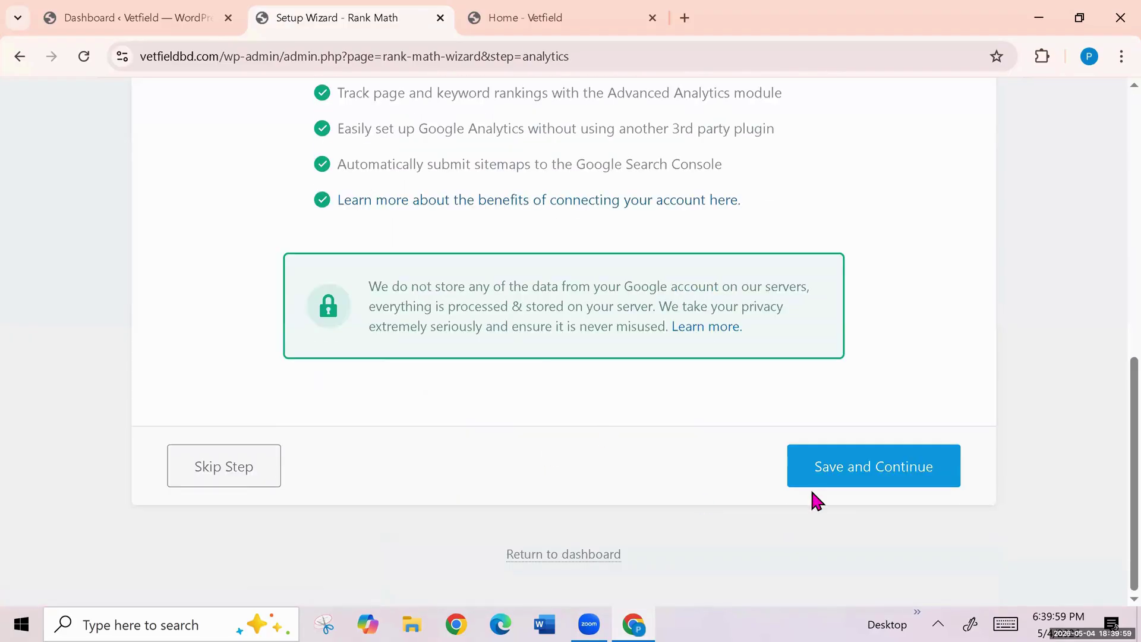
pyautogui.click(856, 466)
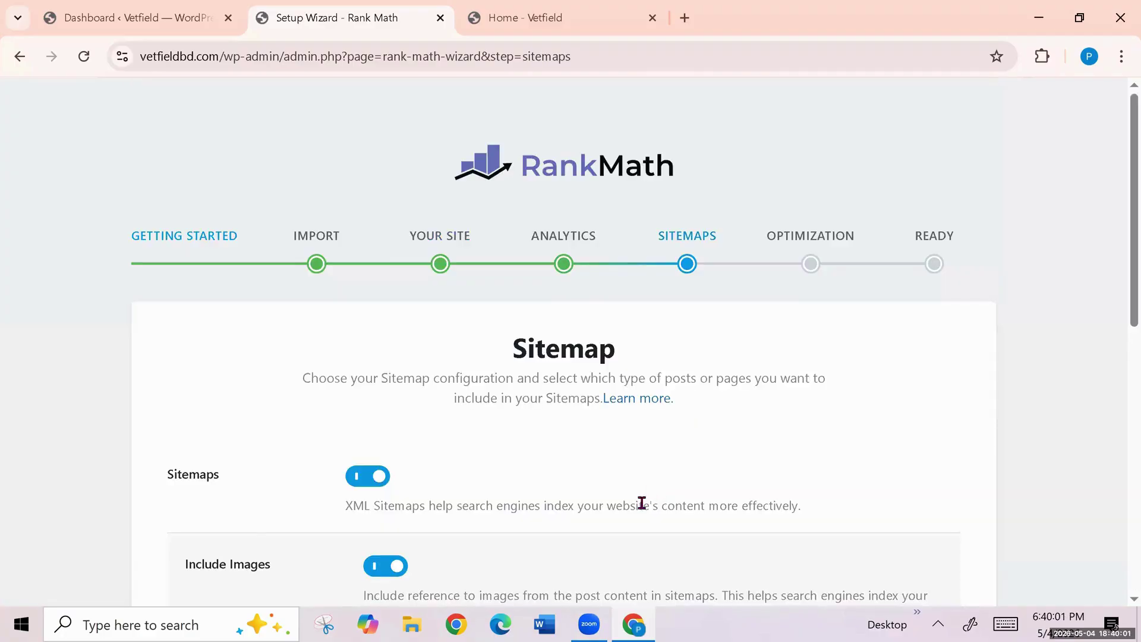
# Step: Review the sitemap options and save them with images, all public post types and Categories included
pyautogui.scroll(-7, 642, 503)
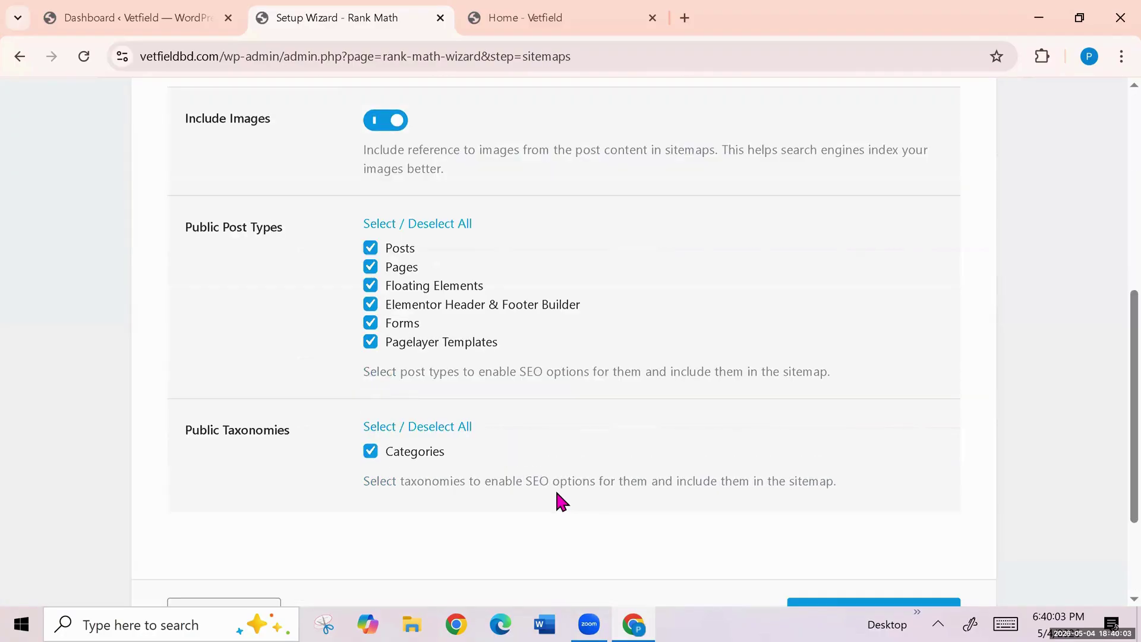
pyautogui.scroll(3, 555, 493)
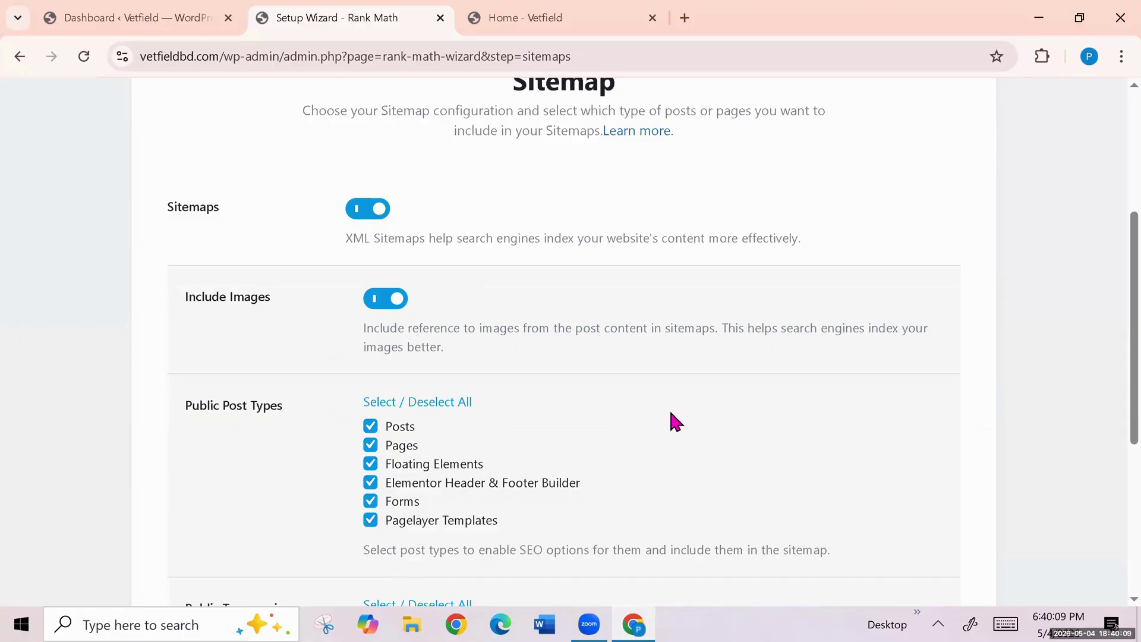
pyautogui.scroll(-3, 670, 412)
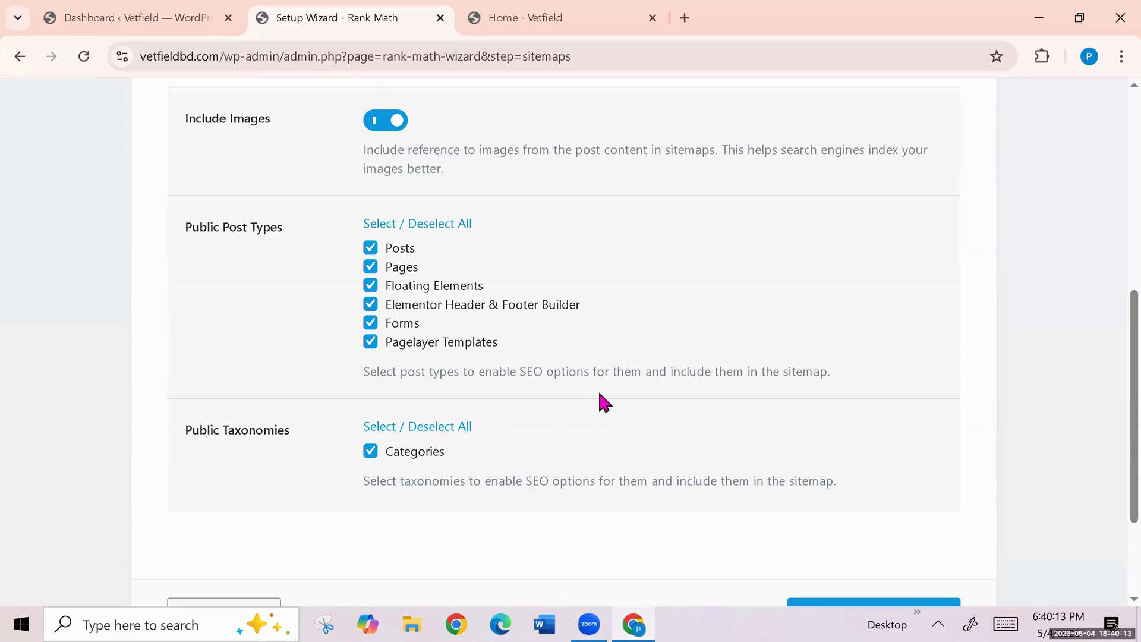
pyautogui.scroll(-3, 599, 399)
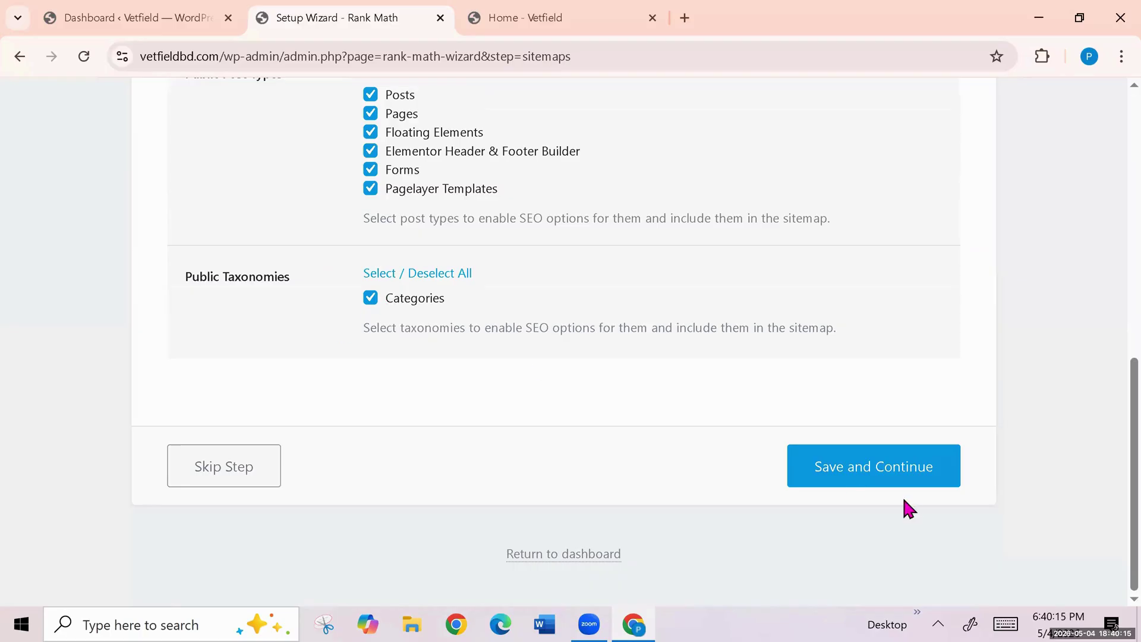
pyautogui.click(894, 476)
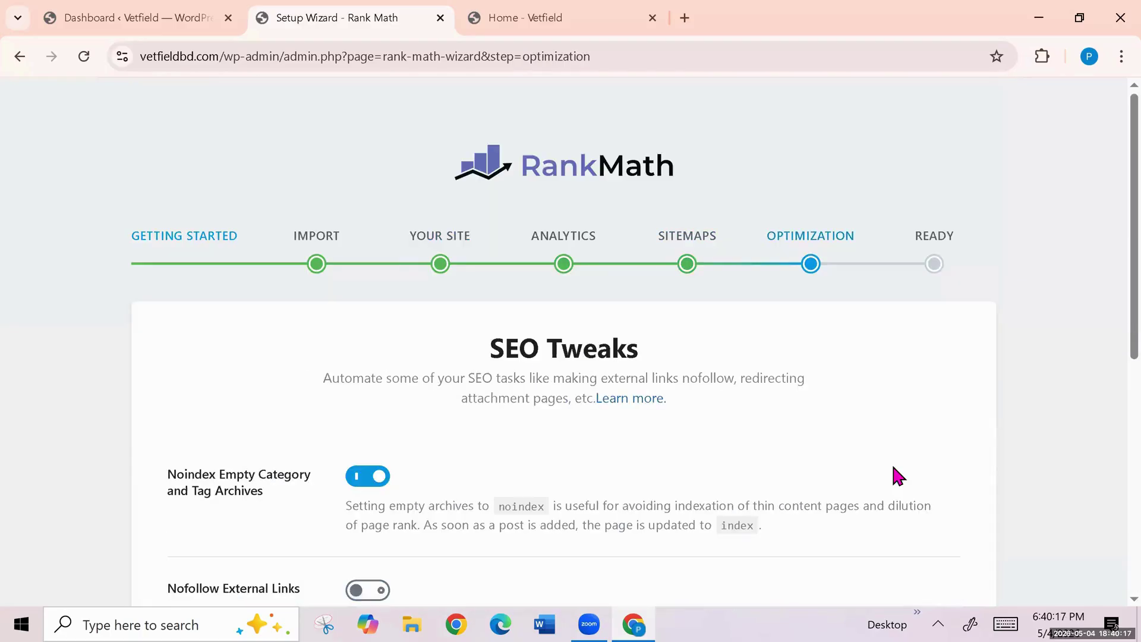
# Step: Save the preset SEO Tweaks and leave the finished wizard for the Local SEO settings of Titles & Meta
pyautogui.scroll(-3, 586, 447)
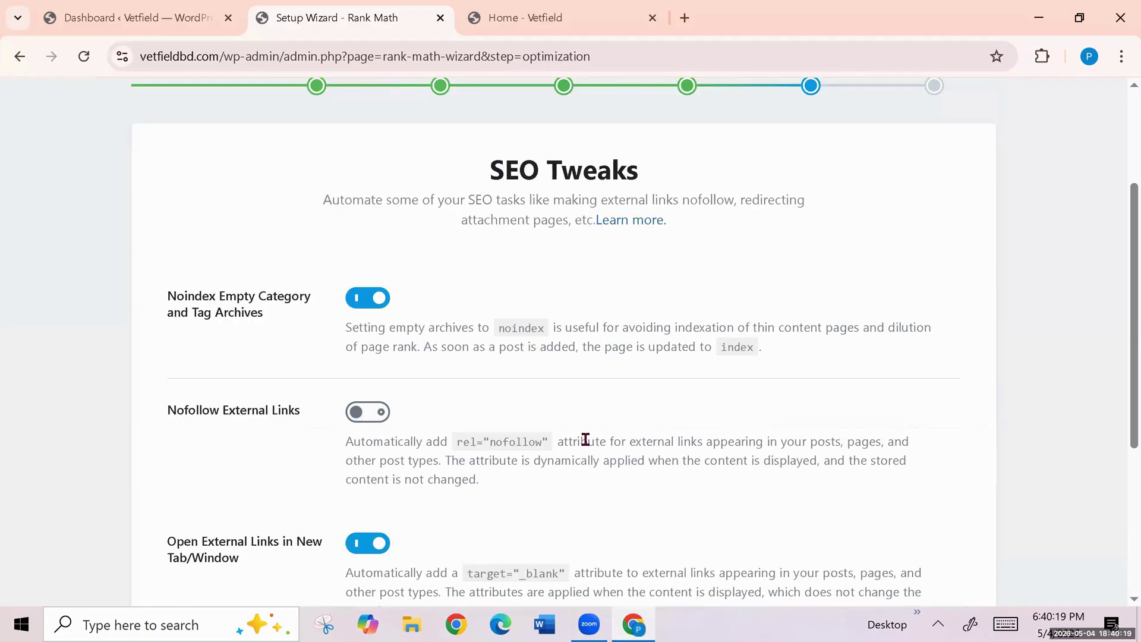
pyautogui.scroll(-4, 585, 440)
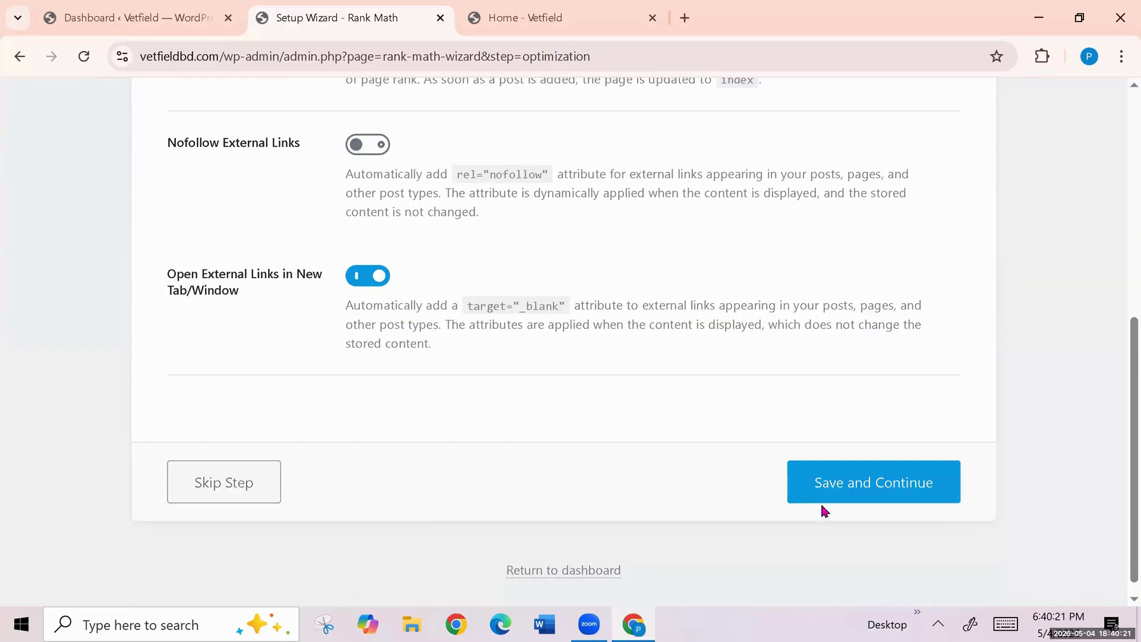
pyautogui.click(881, 484)
pyautogui.scroll(-3, 655, 486)
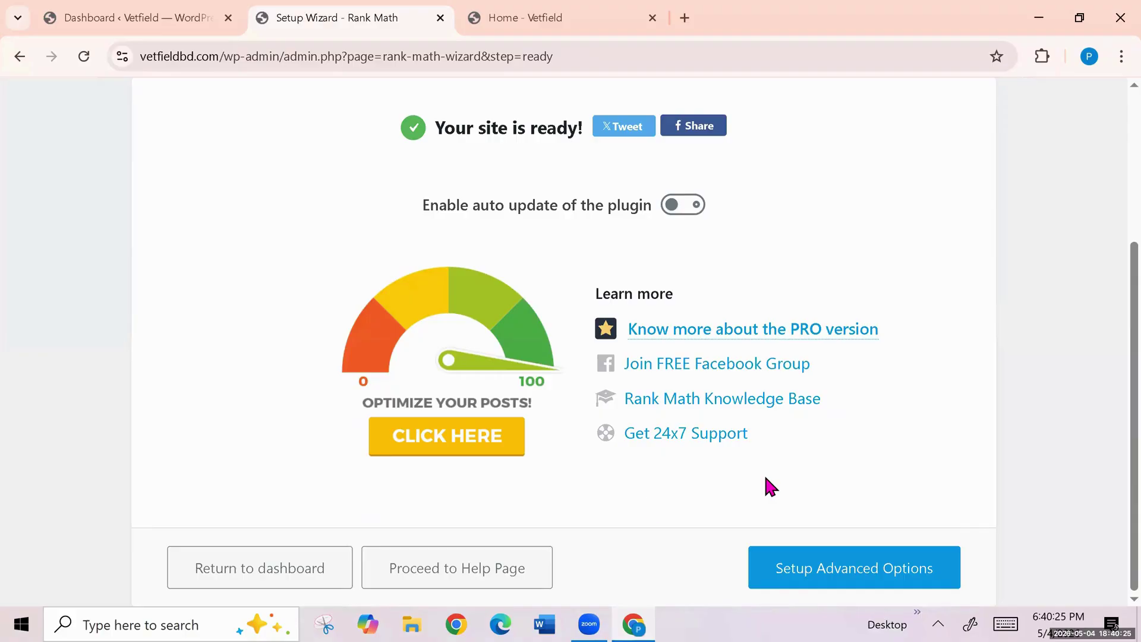
pyautogui.click(293, 585)
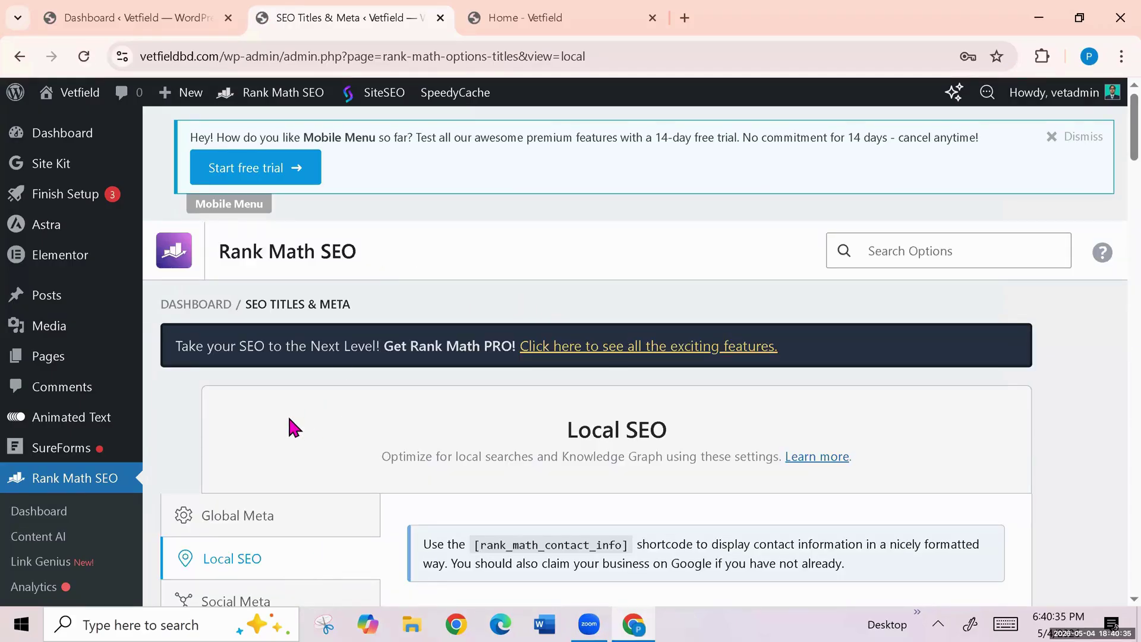
# Step: Examine the Local SEO settings from the organization and website names through the business type, opening hours and phone number
pyautogui.scroll(-5, 457, 321)
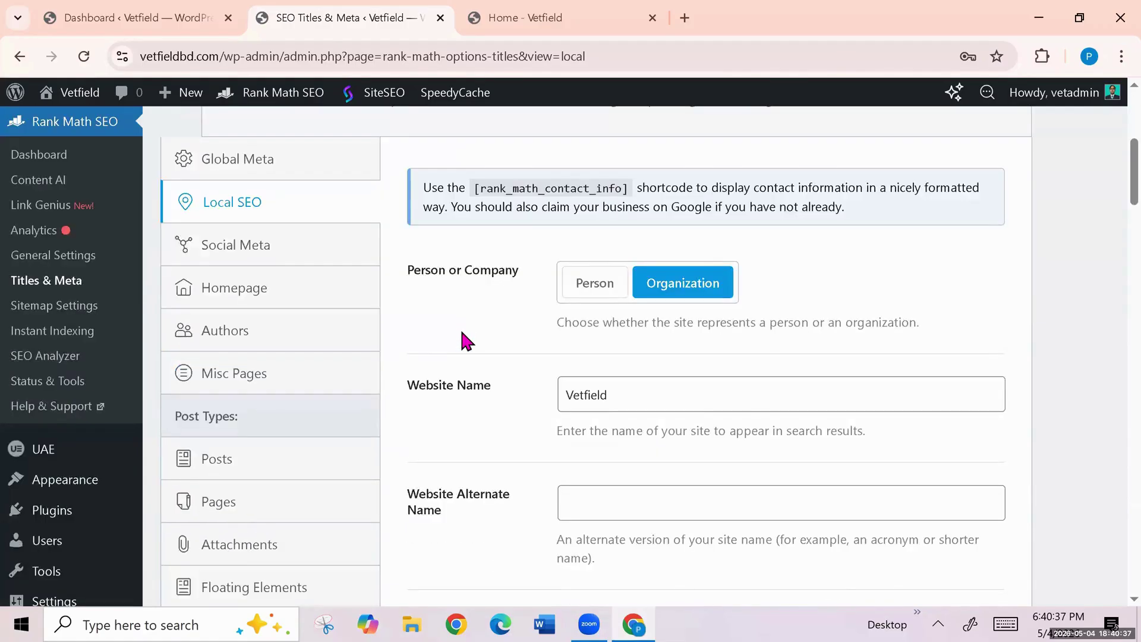
pyautogui.scroll(-2, 462, 334)
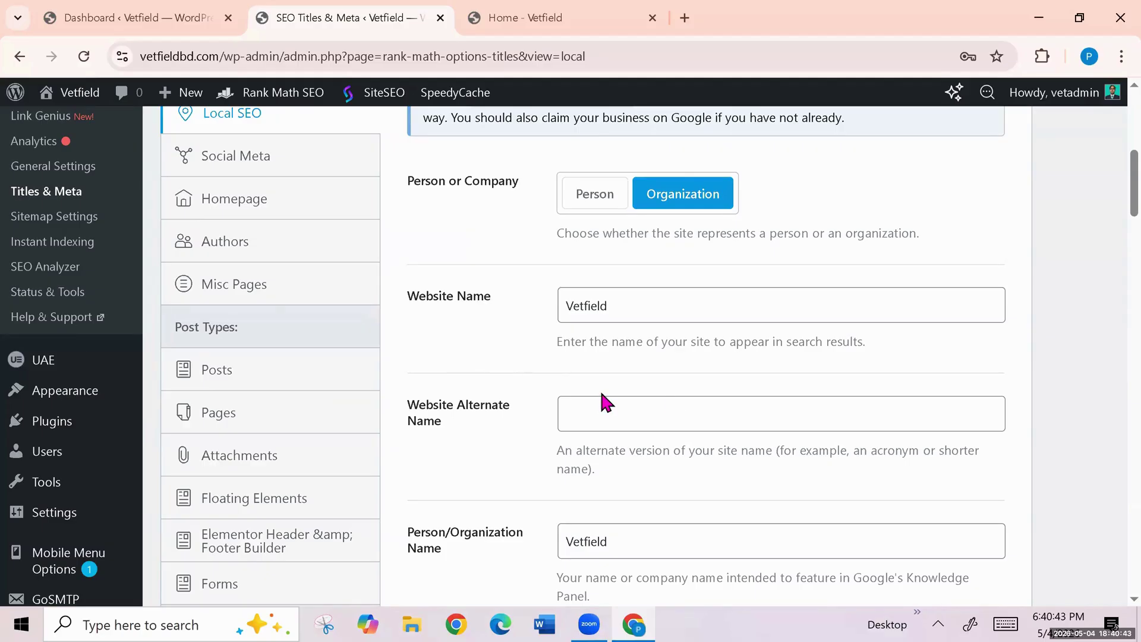
pyautogui.scroll(-3, 600, 395)
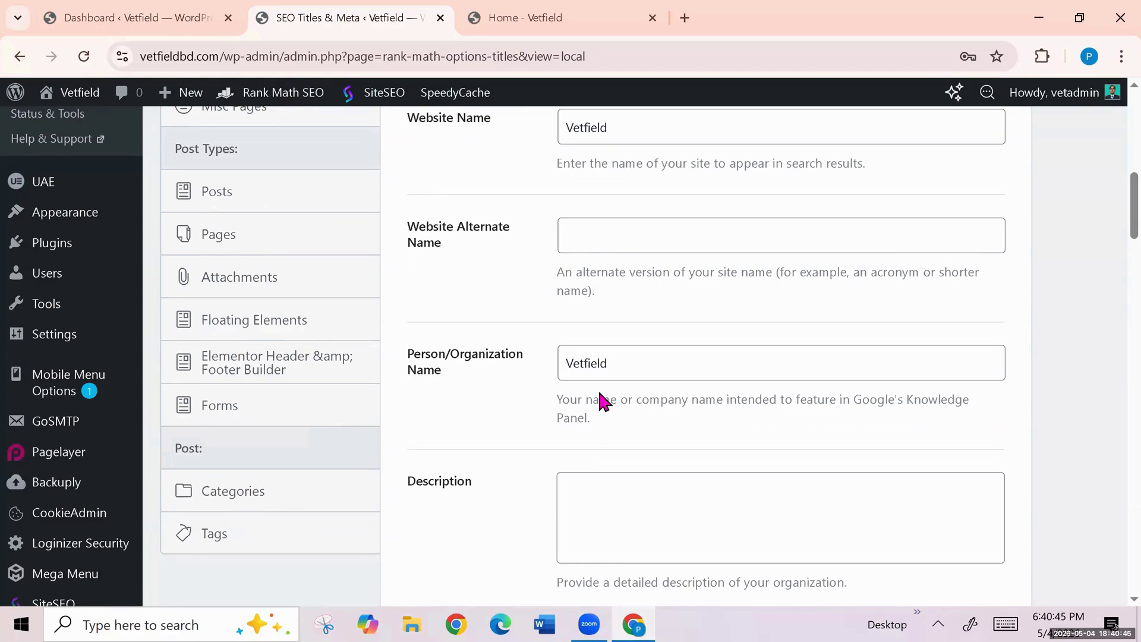
pyautogui.scroll(-7, 600, 392)
pyautogui.scroll(-11, 600, 393)
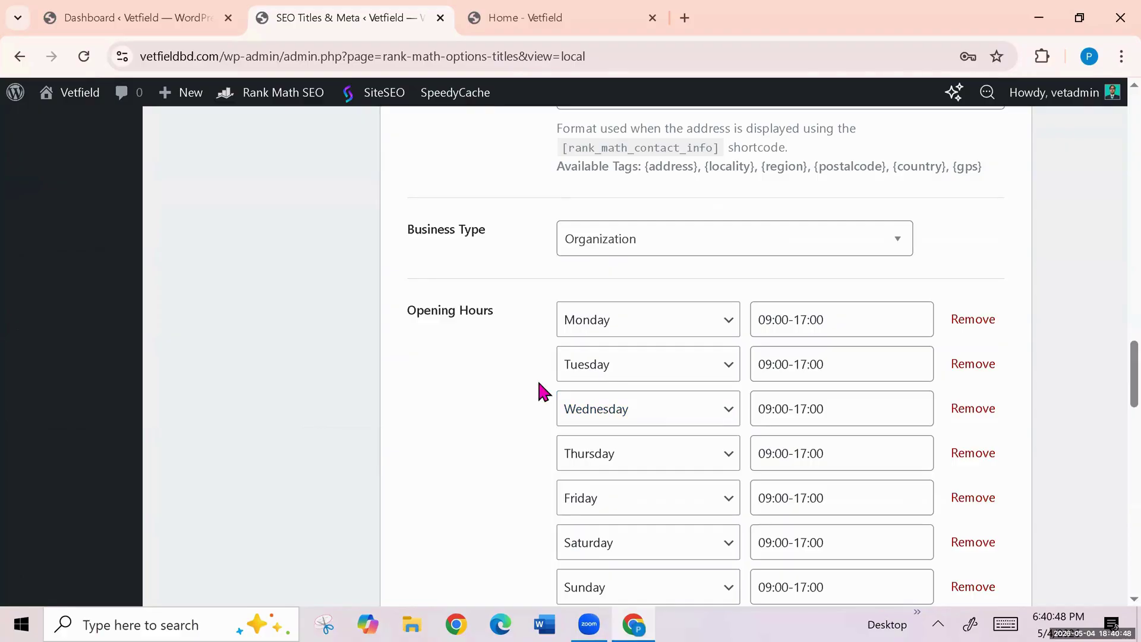
pyautogui.click(845, 323)
pyautogui.scroll(-4, 871, 408)
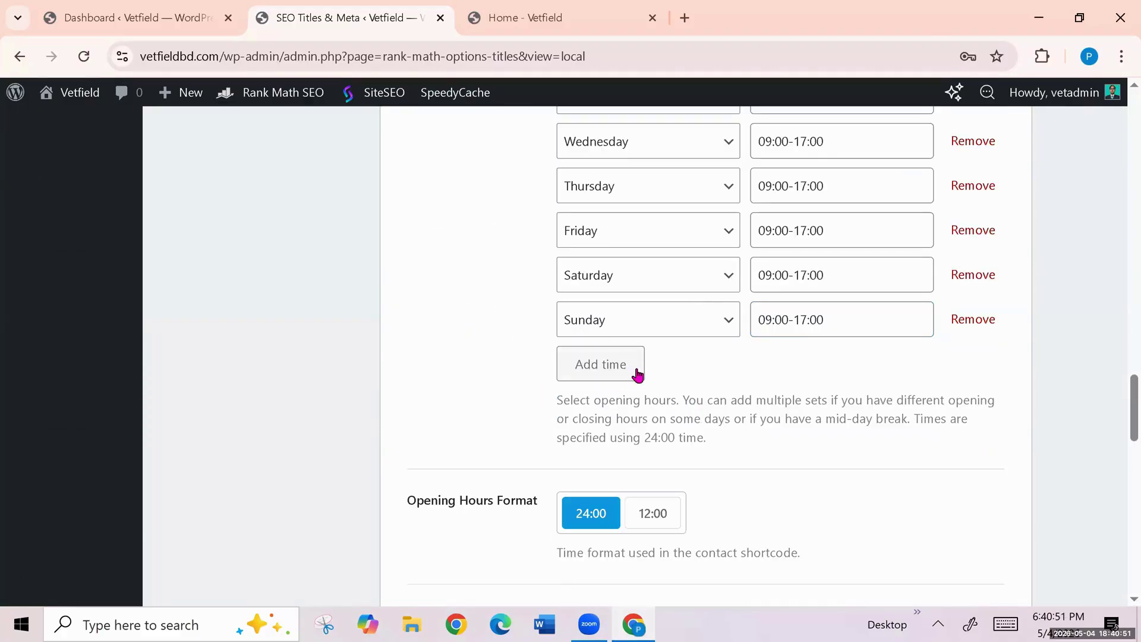
pyautogui.scroll(-4, 776, 454)
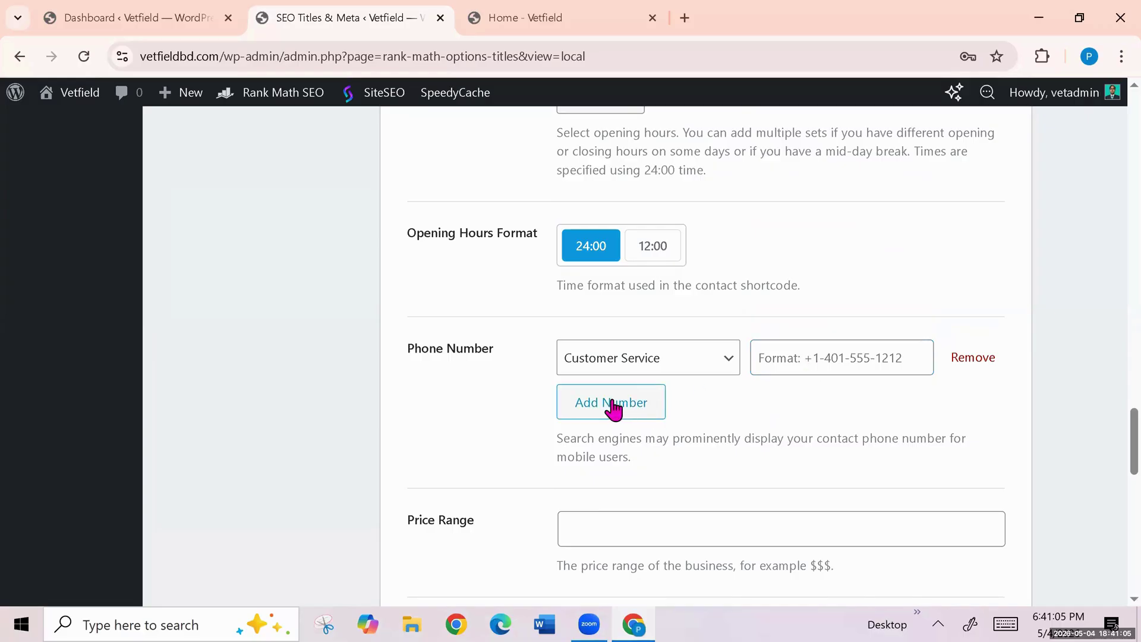
# Step: Keep Customer Service as the phone number type and set the business price range to $$$
pyautogui.click(730, 368)
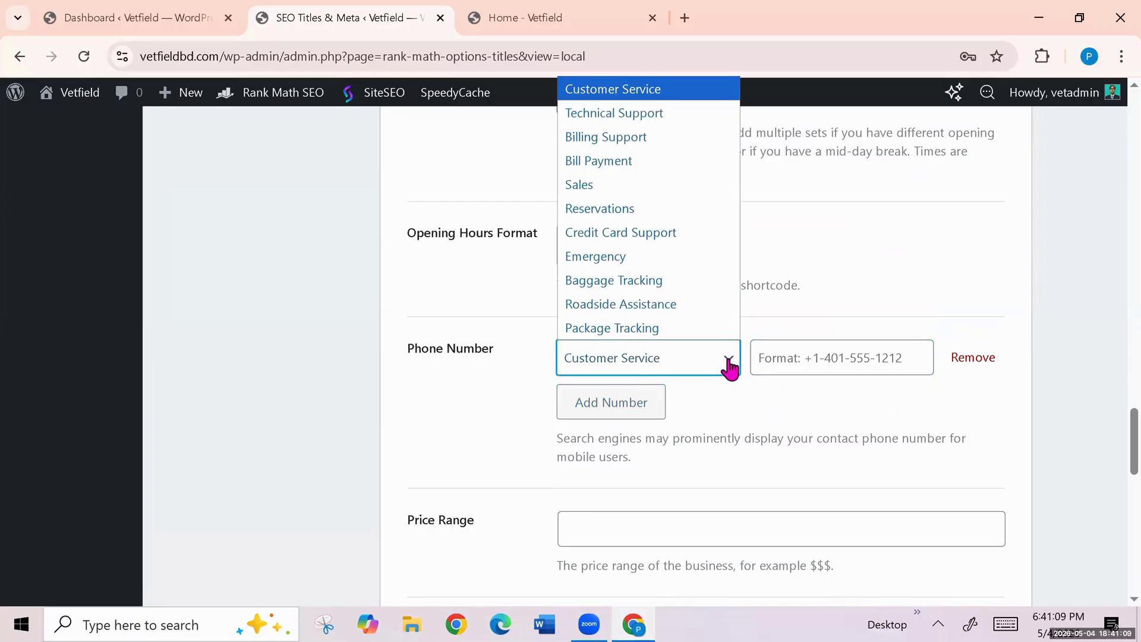
pyautogui.click(729, 368)
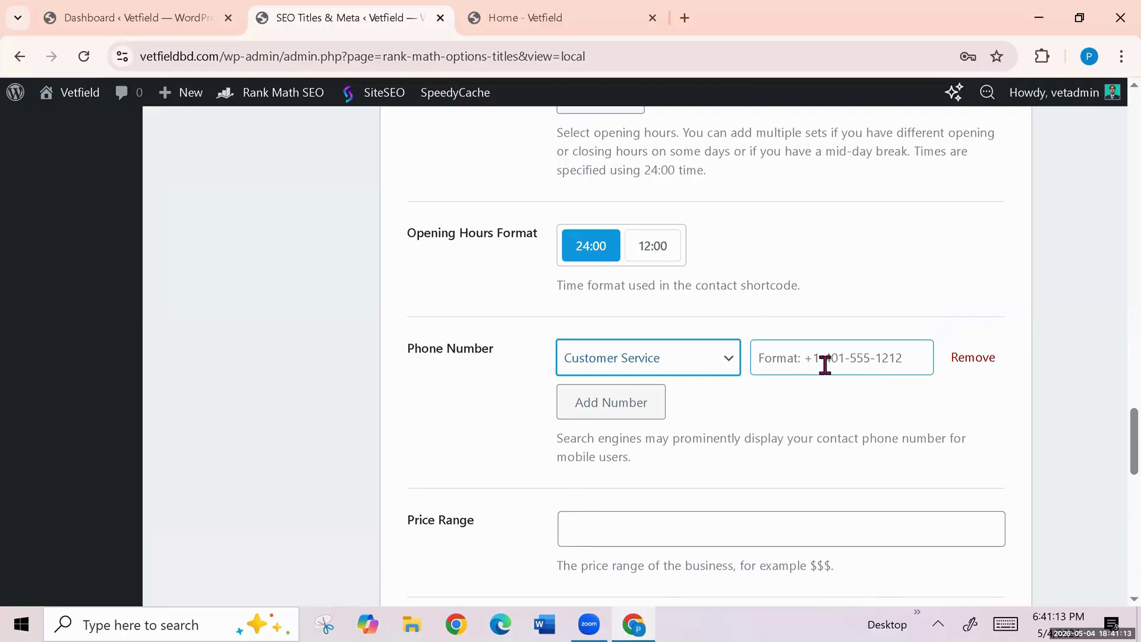
pyautogui.scroll(-1, 814, 433)
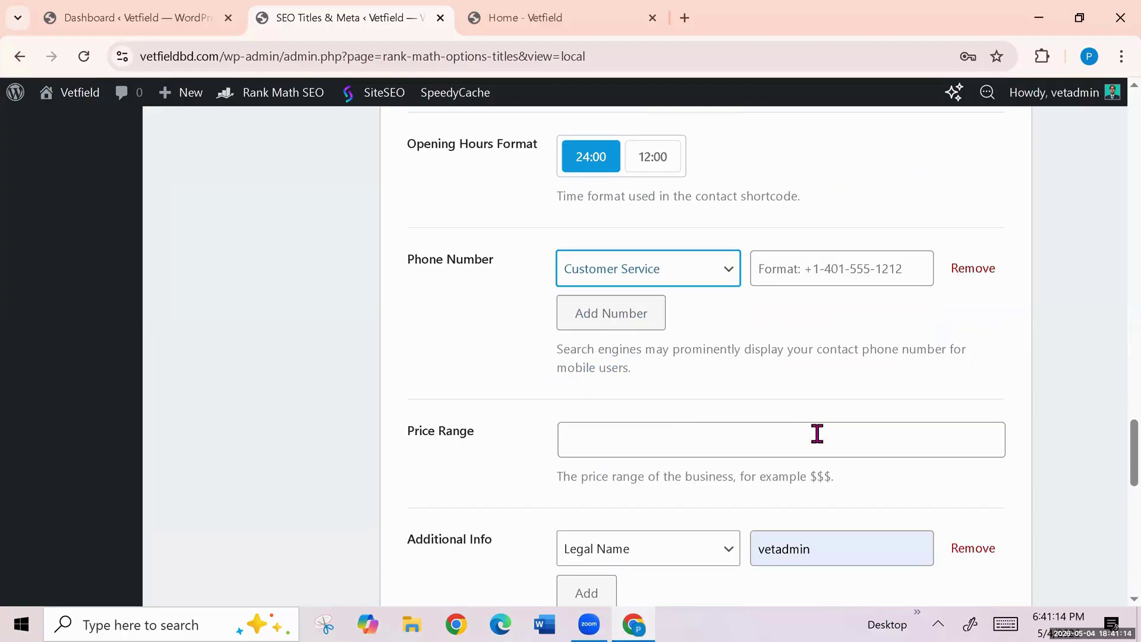
pyautogui.click(578, 432)
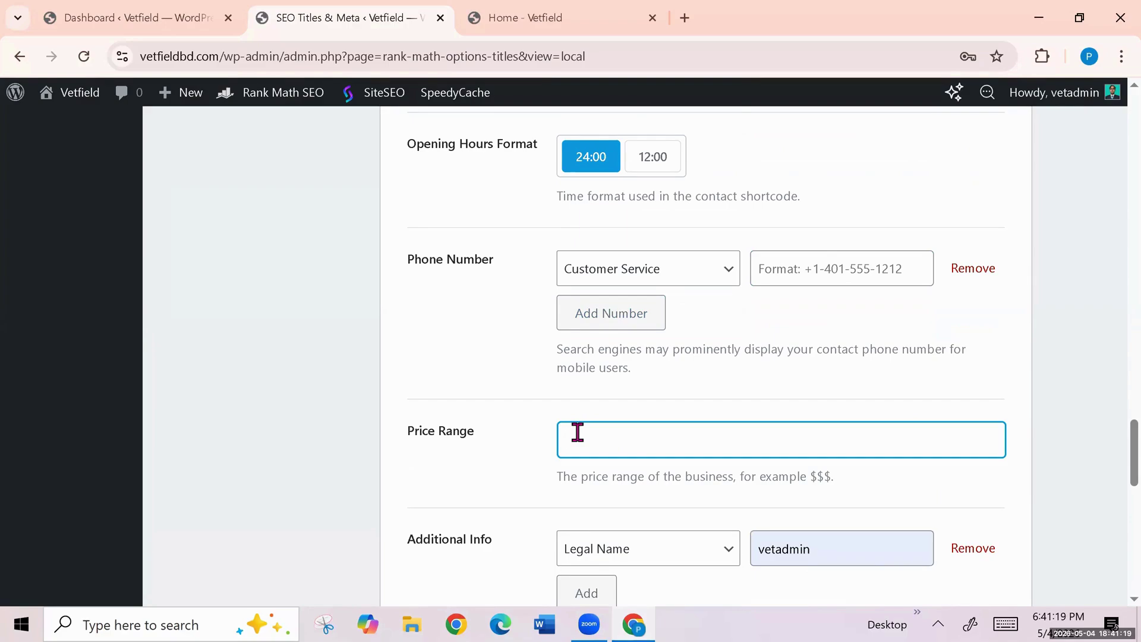
pyautogui.write('$$$')
# Step: Examine the available Additional Info types, keeping Legal Name, and look over the Google Maps API Key and Geo Coordinates fields
pyautogui.scroll(-3, 775, 434)
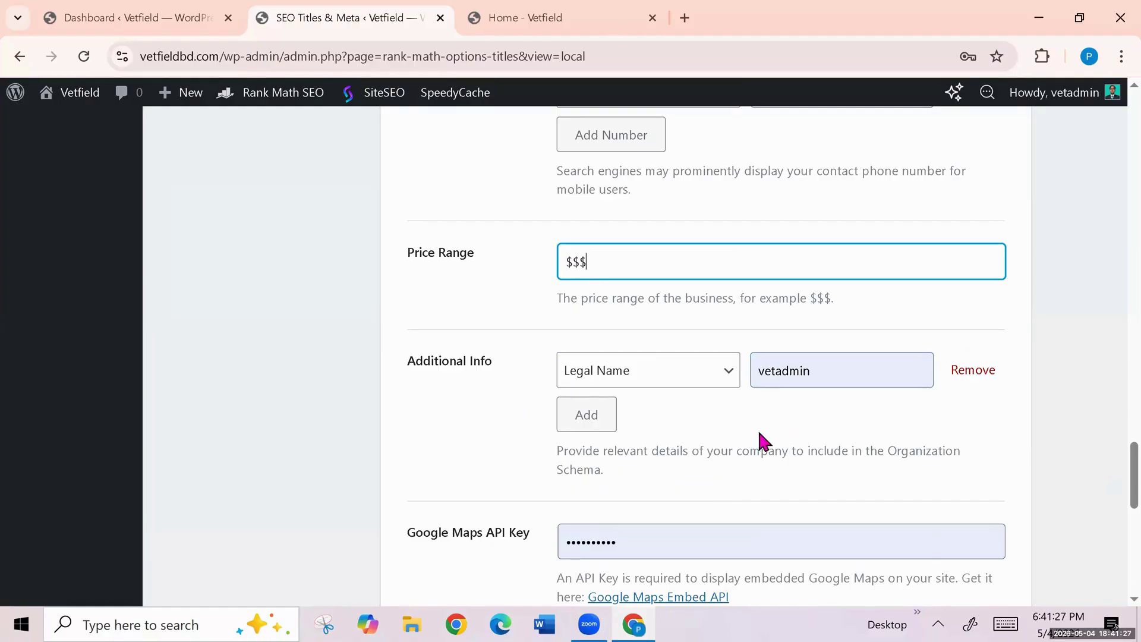
pyautogui.scroll(-3, 759, 442)
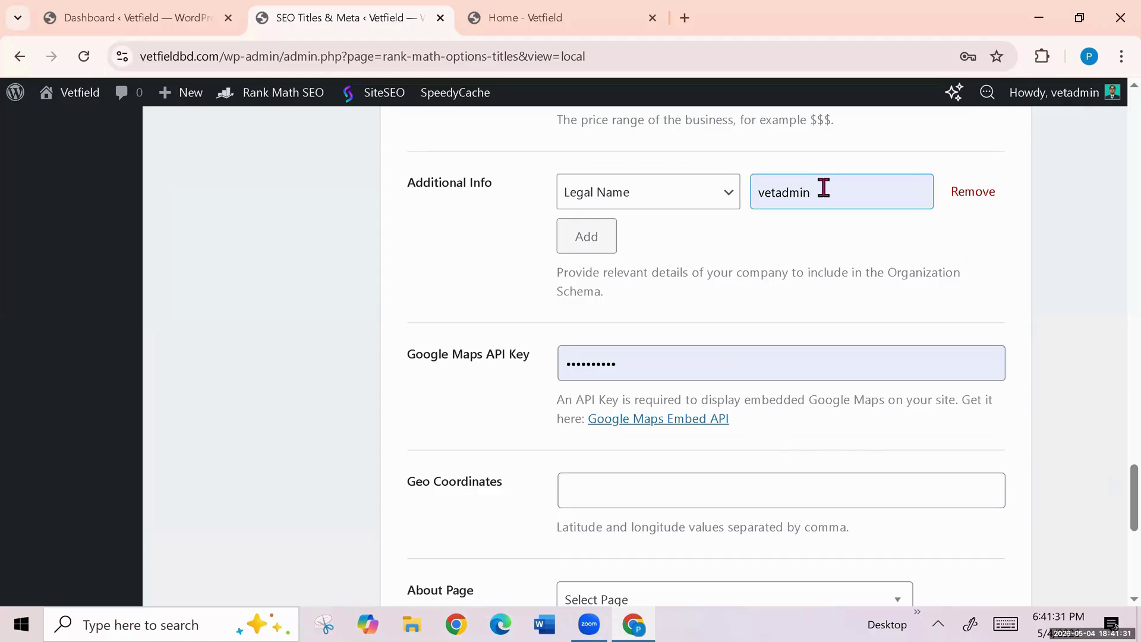
pyautogui.click(736, 204)
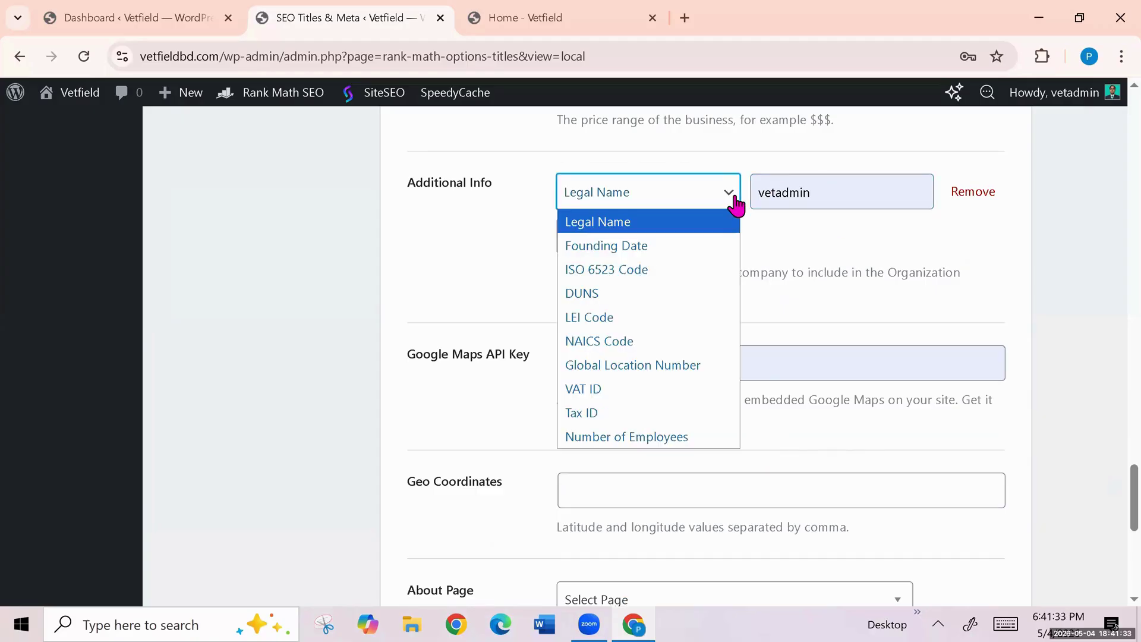
pyautogui.click(736, 203)
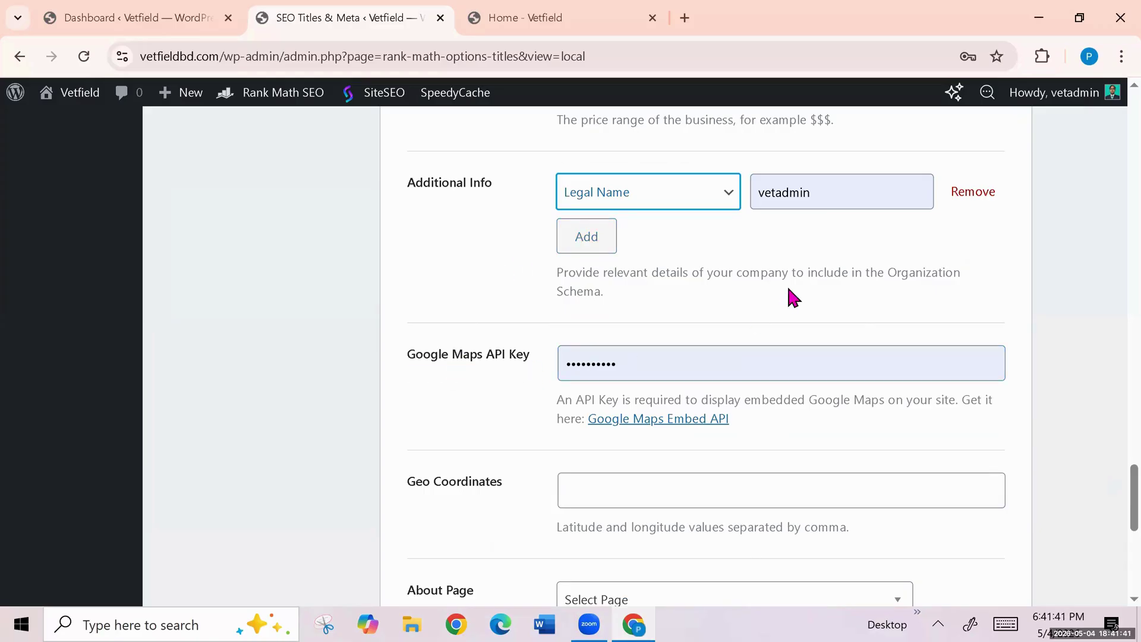
pyautogui.scroll(-1, 788, 291)
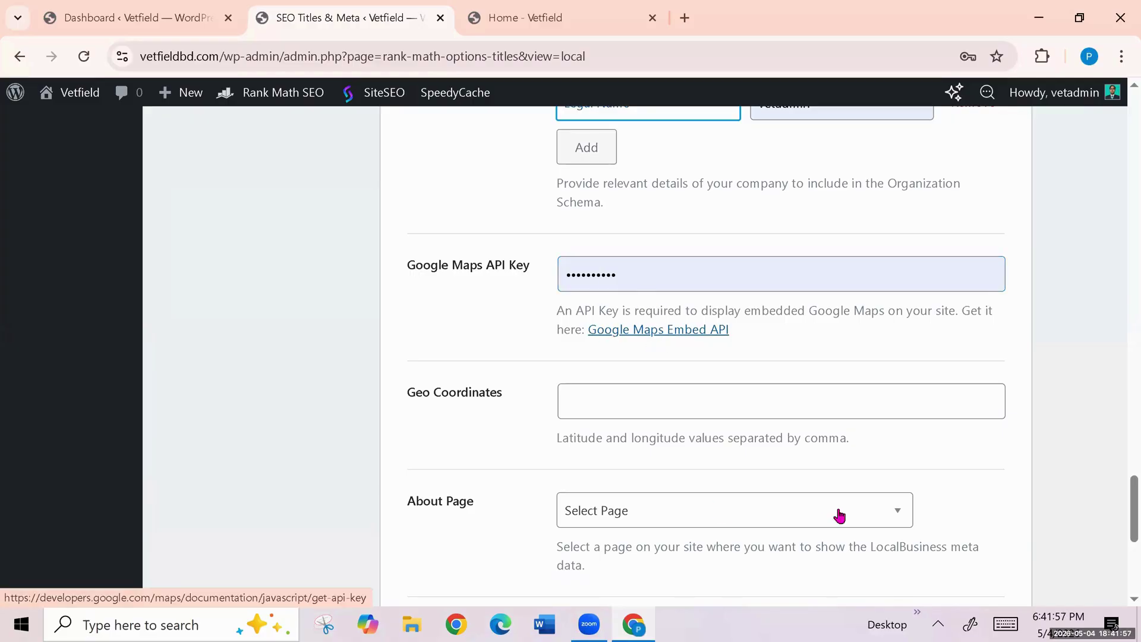
# Step: Check the About Page and Contact Page selectors, leave both without a page, and save the Local SEO settings
pyautogui.scroll(-3, 719, 475)
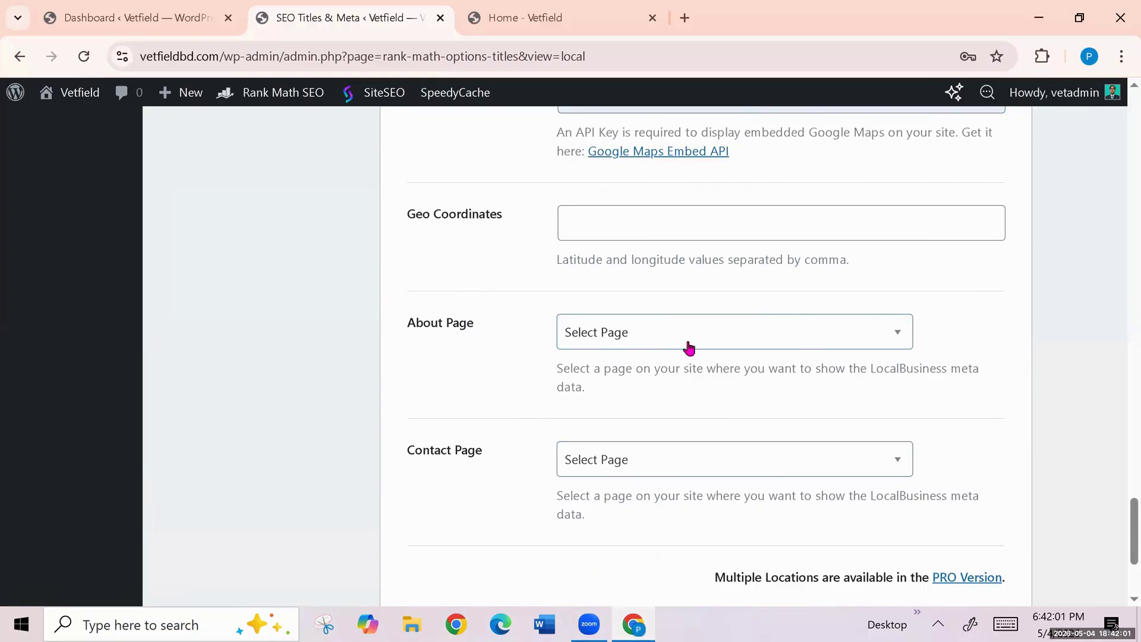
pyautogui.click(897, 335)
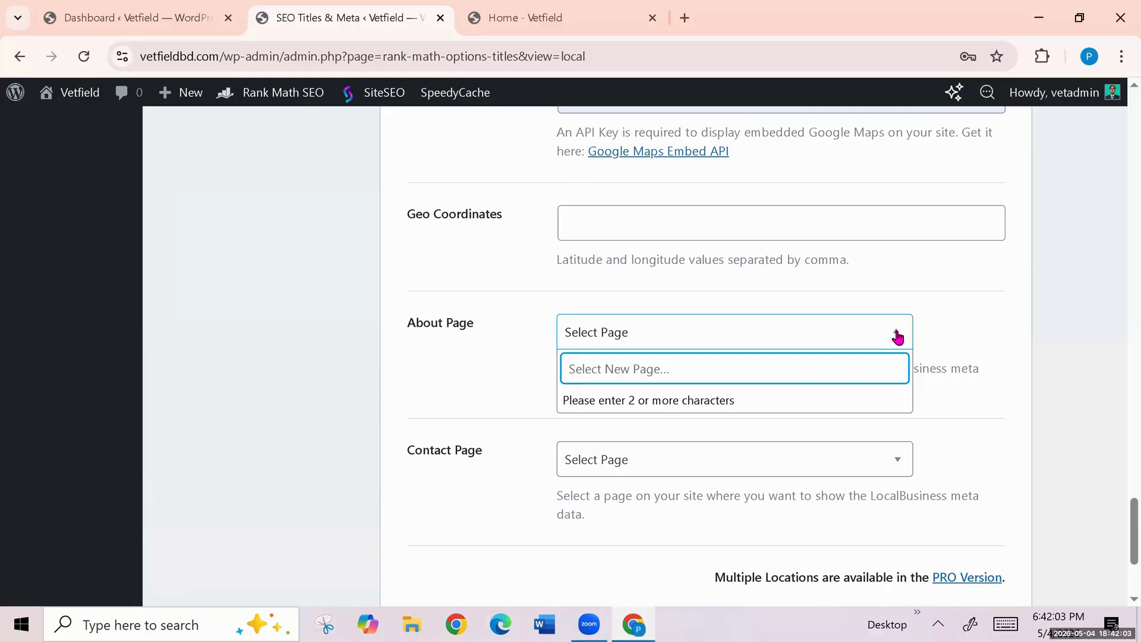
pyautogui.click(678, 331)
pyautogui.scroll(-3, 630, 435)
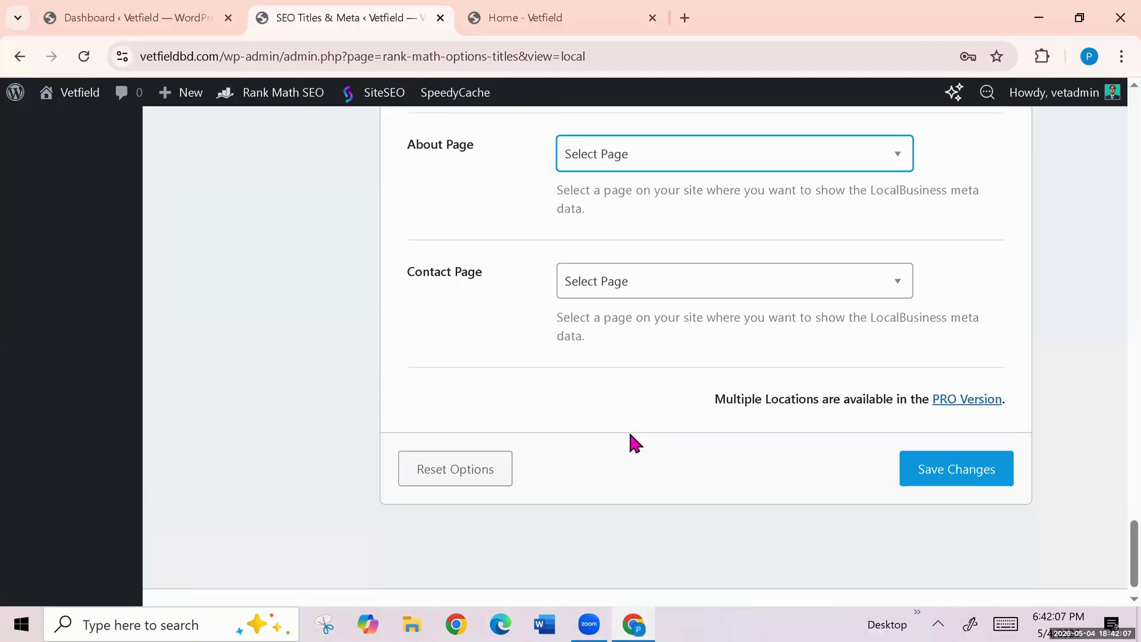
pyautogui.click(898, 285)
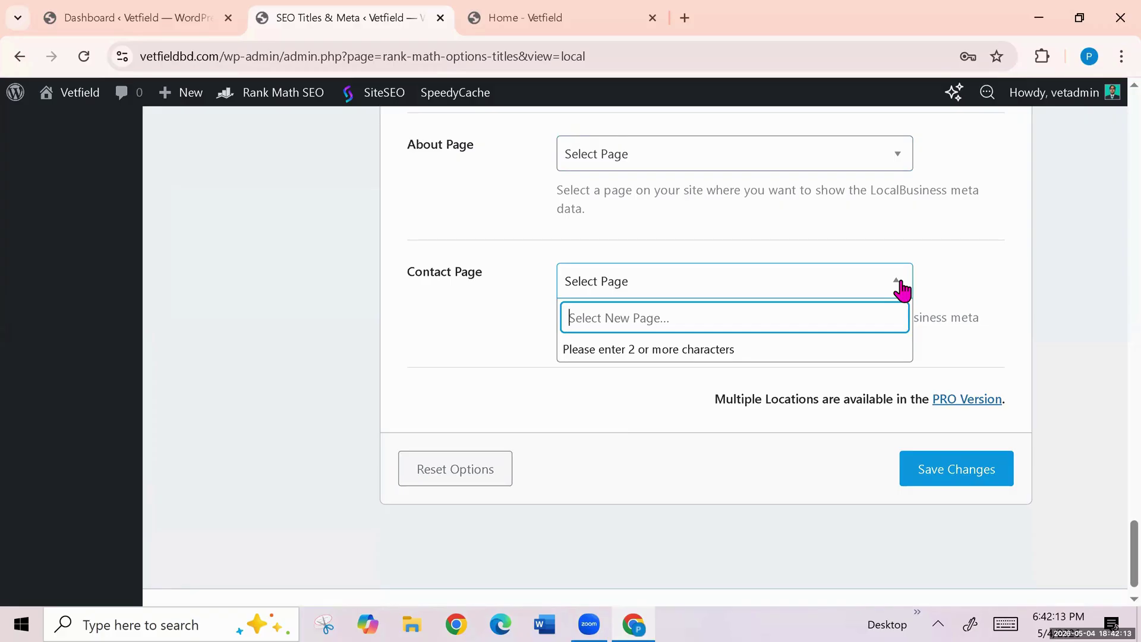
pyautogui.click(900, 286)
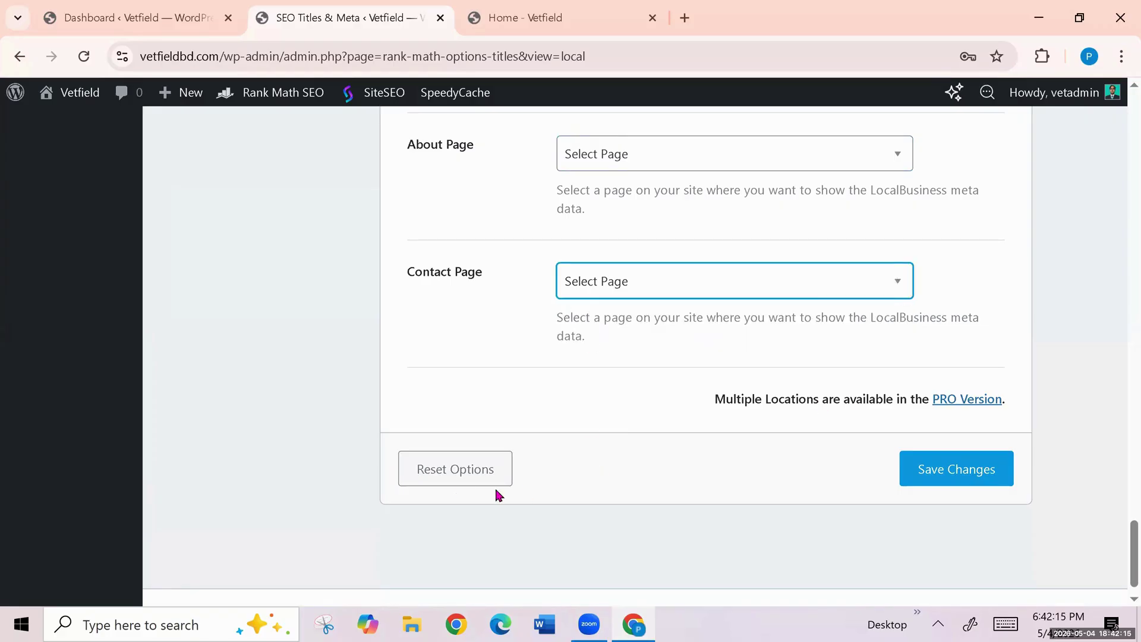
pyautogui.click(943, 471)
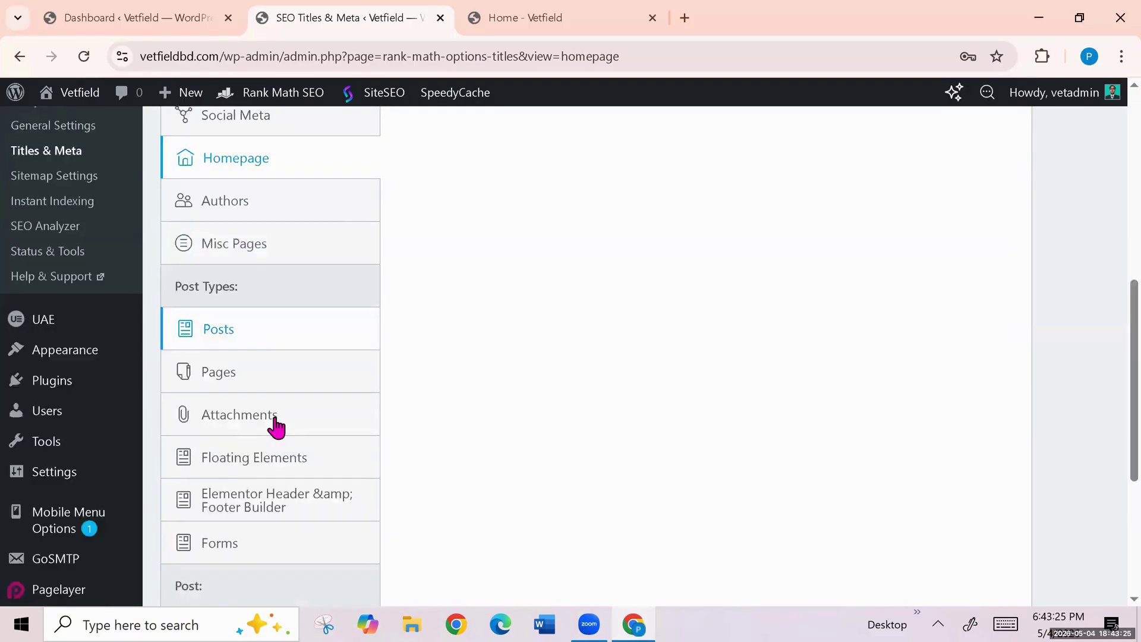
# Step: Open Rank Math's Sitemap Settings in a new browser tab from the Titles & Meta page
pyautogui.scroll(-2, 275, 426)
pyautogui.click(276, 419)
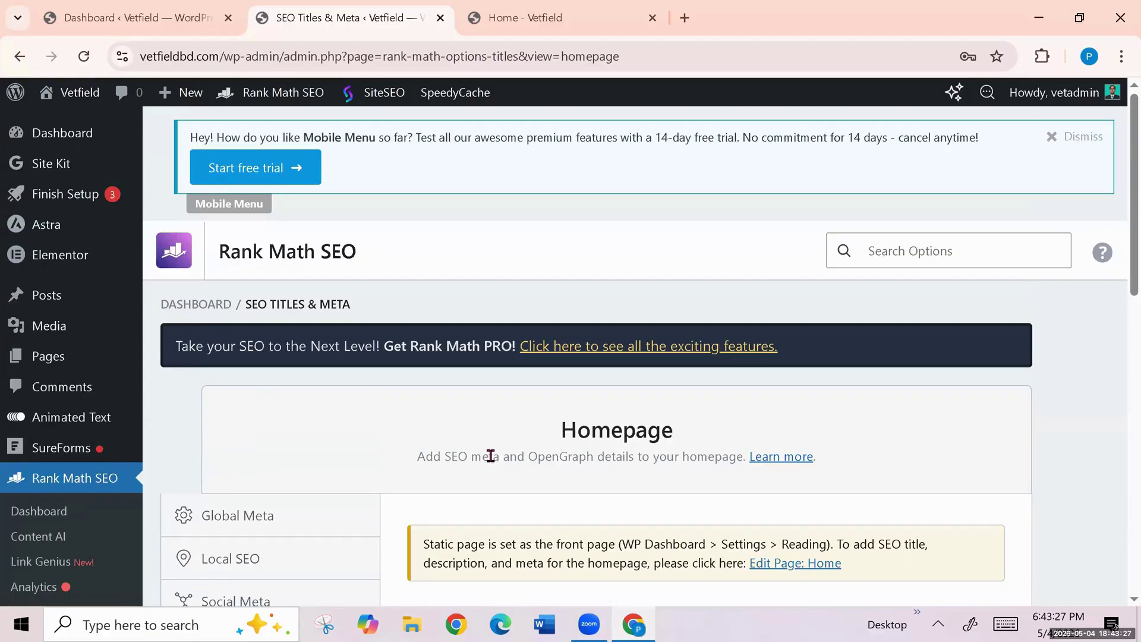
pyautogui.moveTo(89, 462)
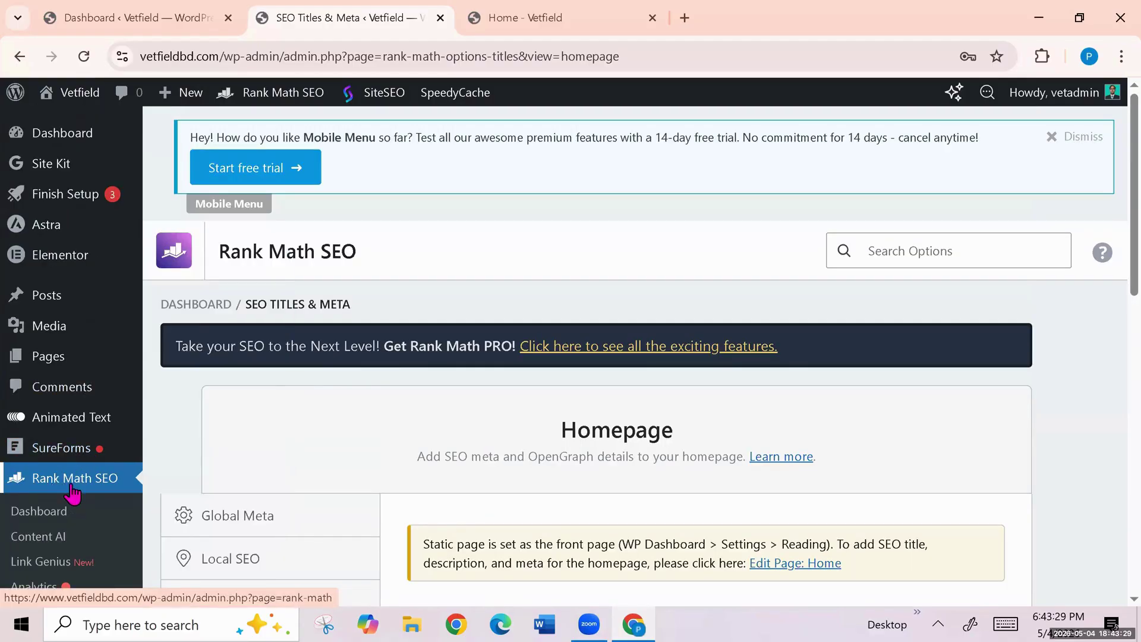
pyautogui.scroll(-1, 162, 470)
pyautogui.scroll(-1, 158, 460)
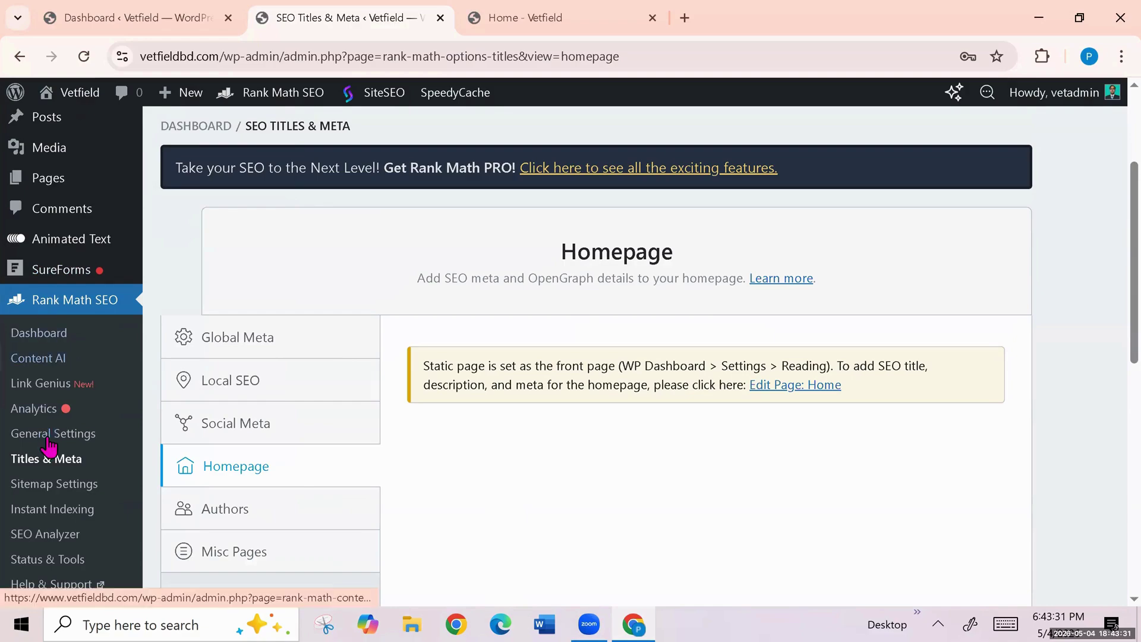
pyautogui.scroll(-2, 147, 422)
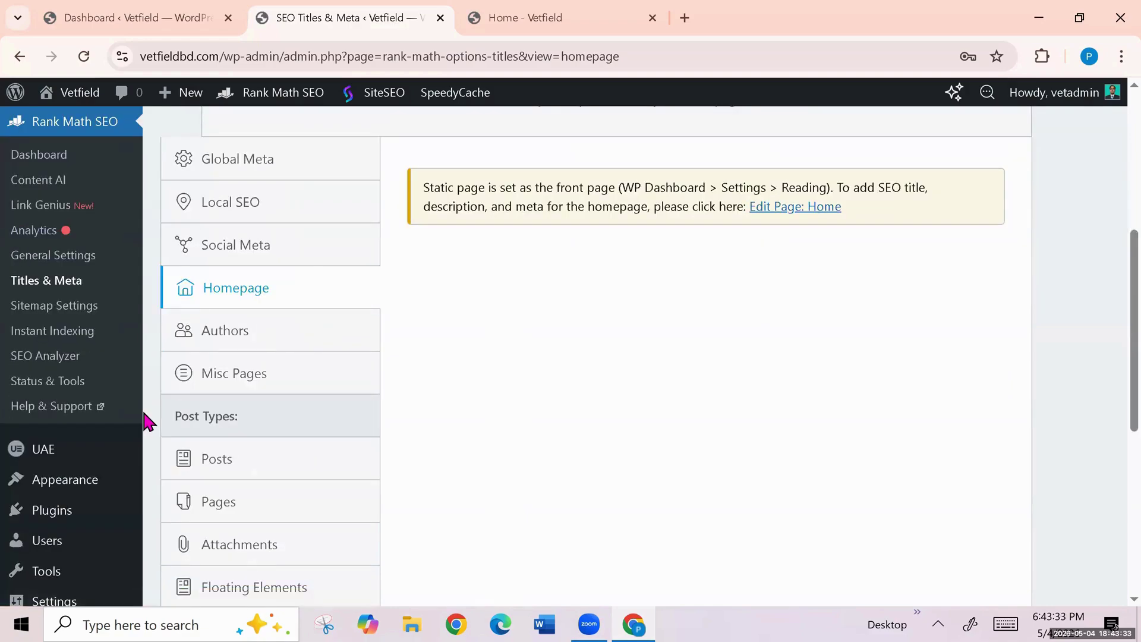
pyautogui.rightClick(75, 317)
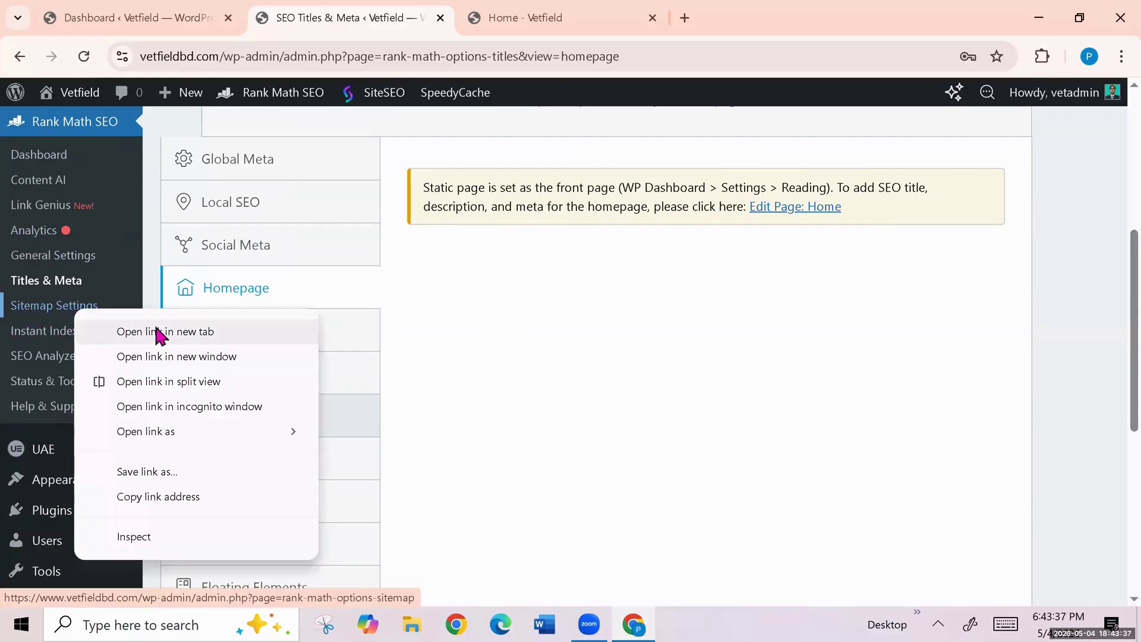
pyautogui.click(156, 331)
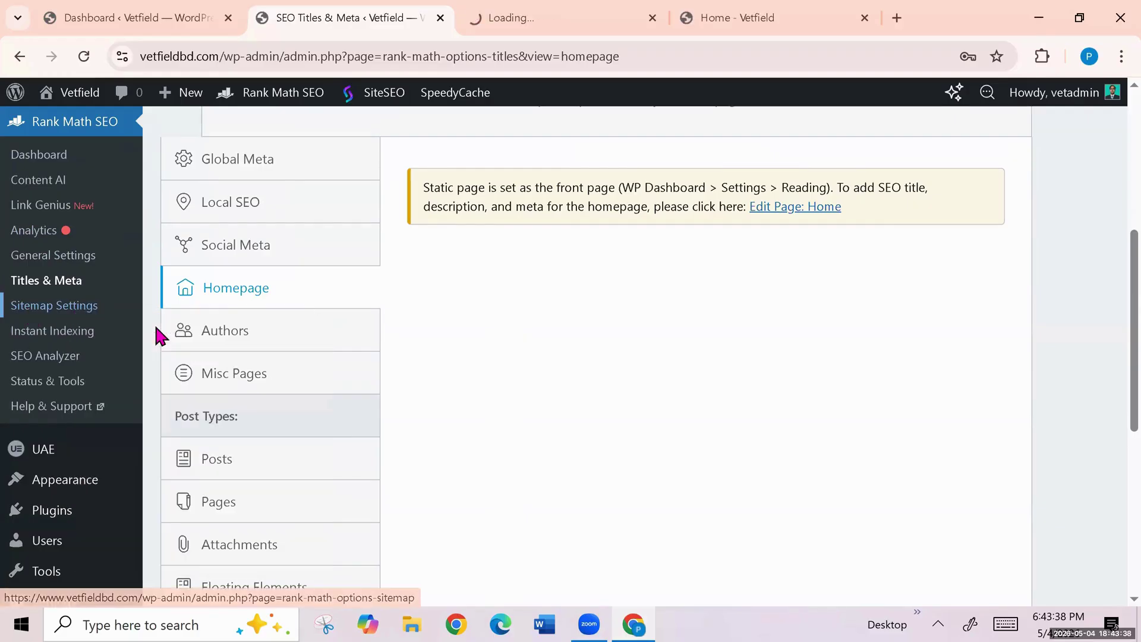
pyautogui.click(545, 17)
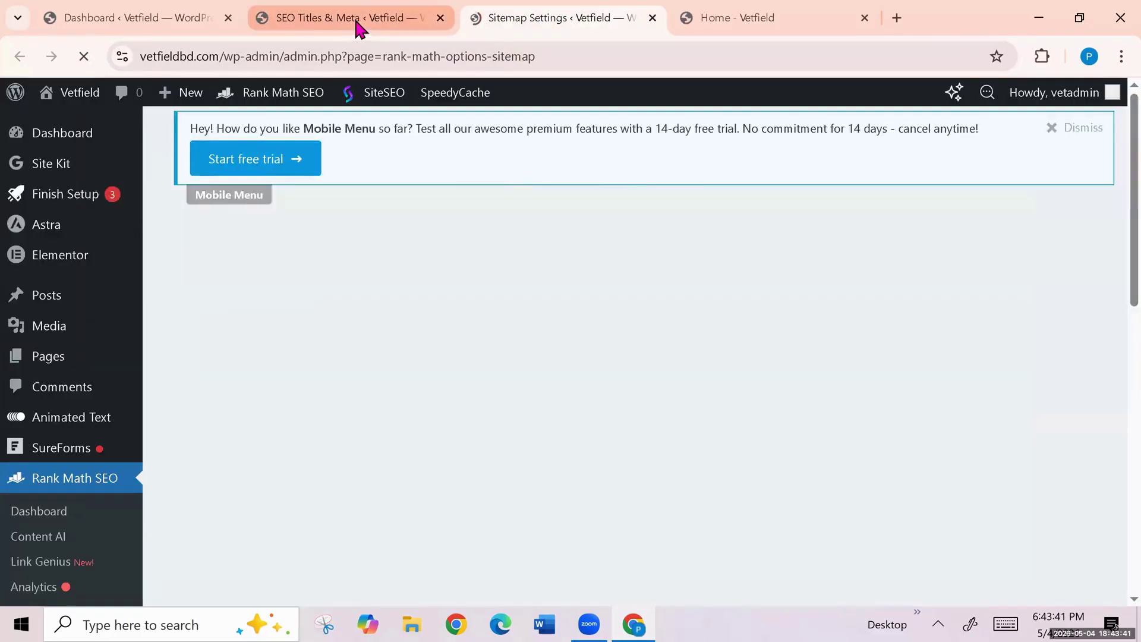
# Step: Return to the Titles & Meta page and open the Rank Math Dashboard in another new browser tab
pyautogui.click(353, 17)
pyautogui.scroll(2, 68, 392)
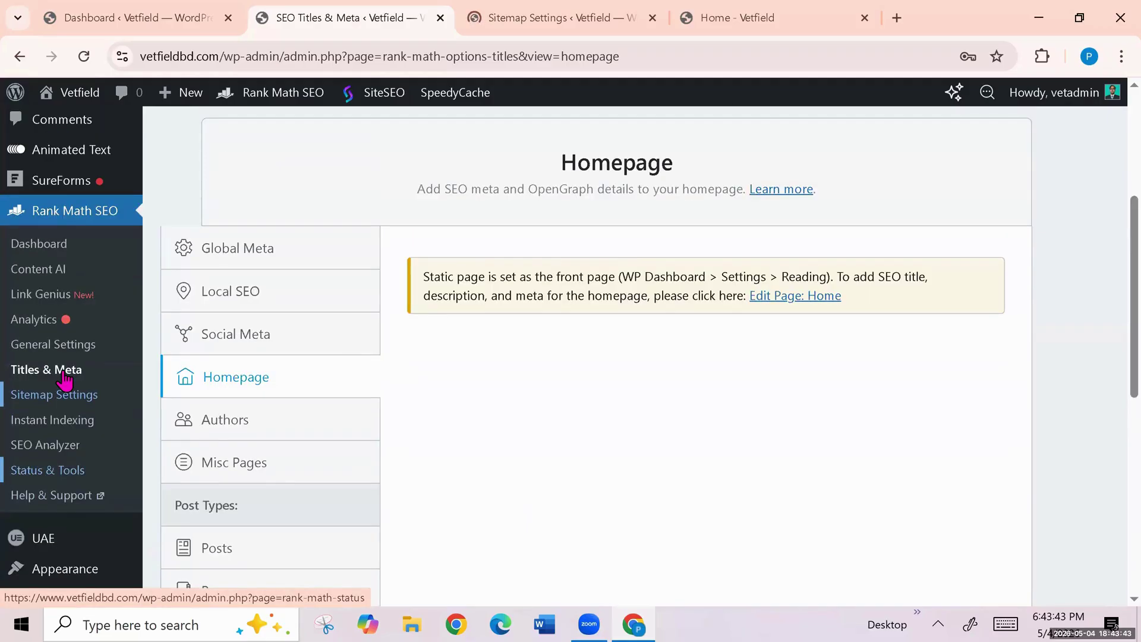
pyautogui.rightClick(47, 244)
pyautogui.click(160, 270)
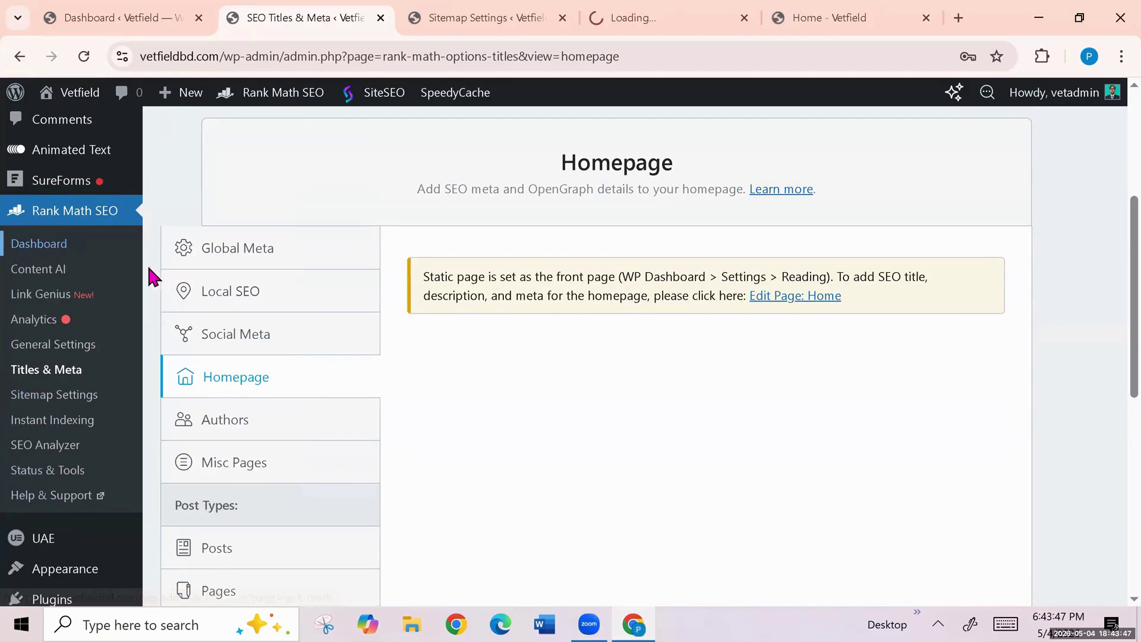
pyautogui.hotkey('ctrl', 'Tab')
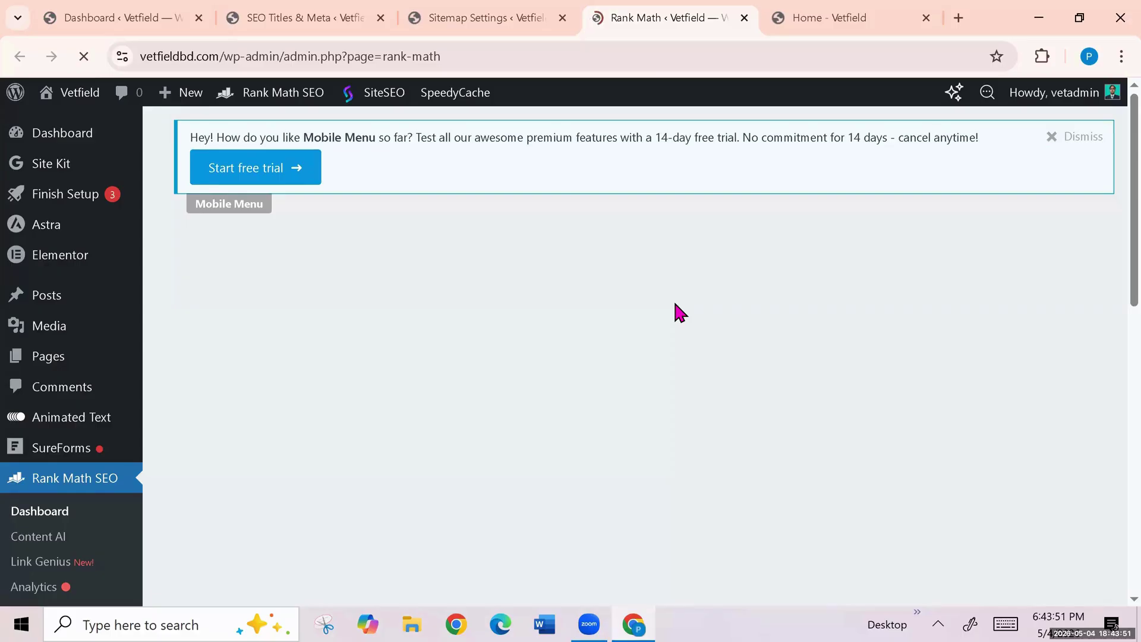
# Step: Enable the 404 Monitor and AMP modules on the Rank Math Dashboard
pyautogui.scroll(-5, 695, 363)
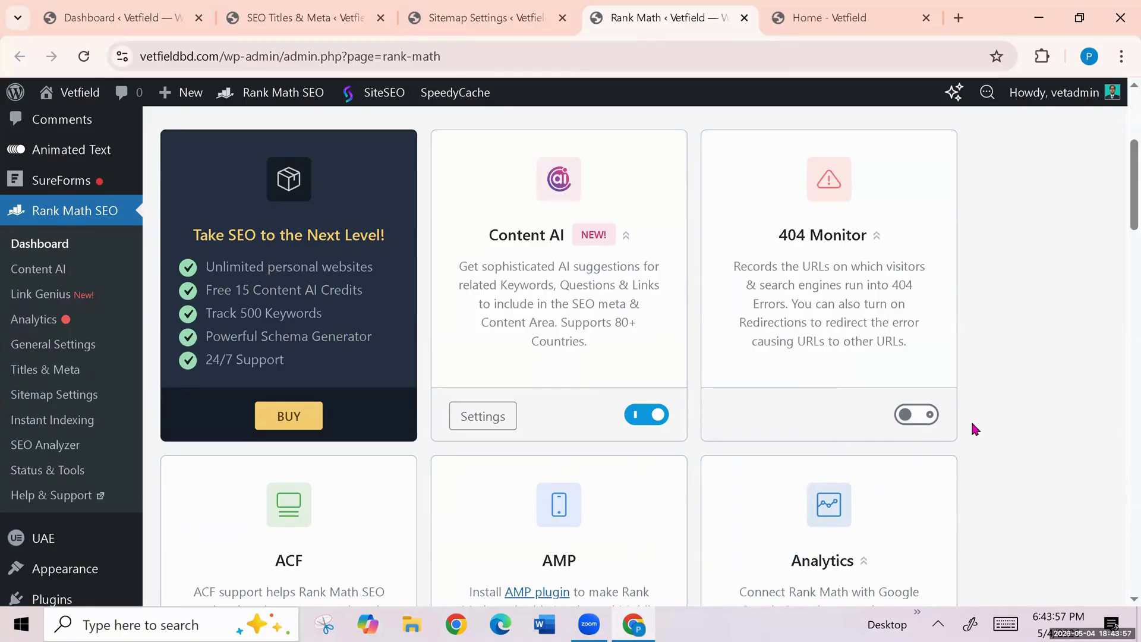
pyautogui.click(927, 414)
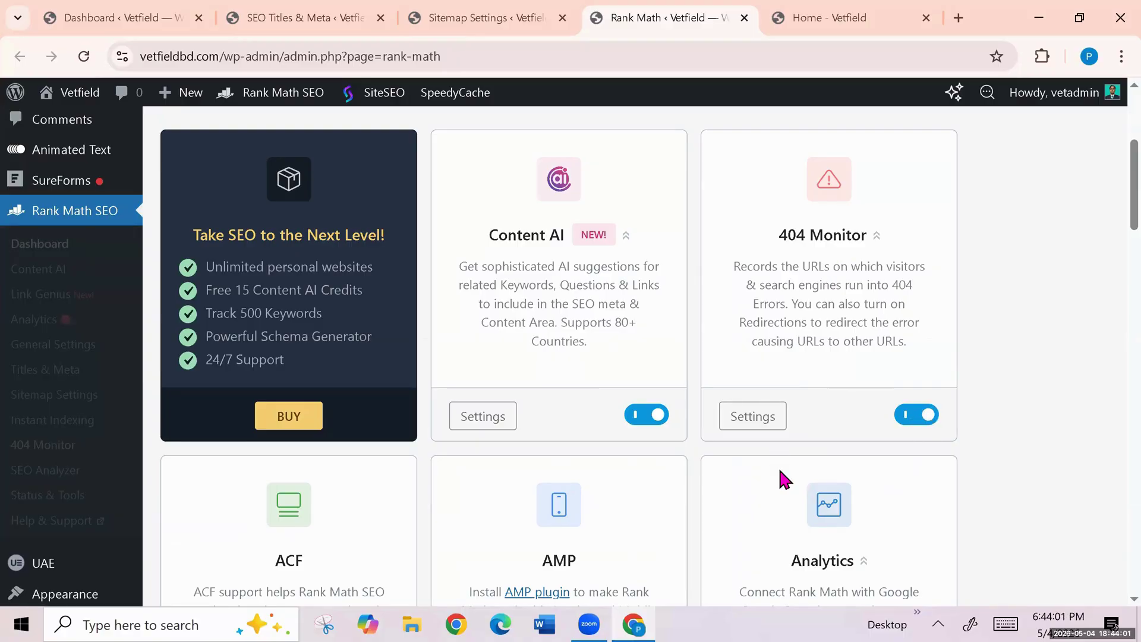
pyautogui.scroll(-5, 777, 465)
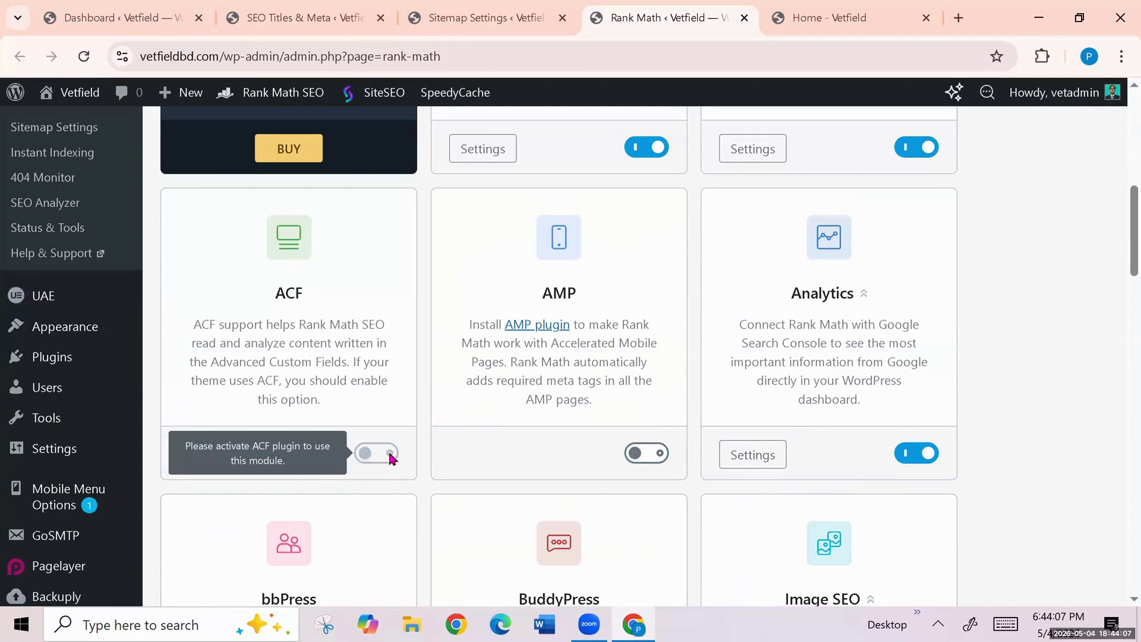
pyautogui.click(656, 453)
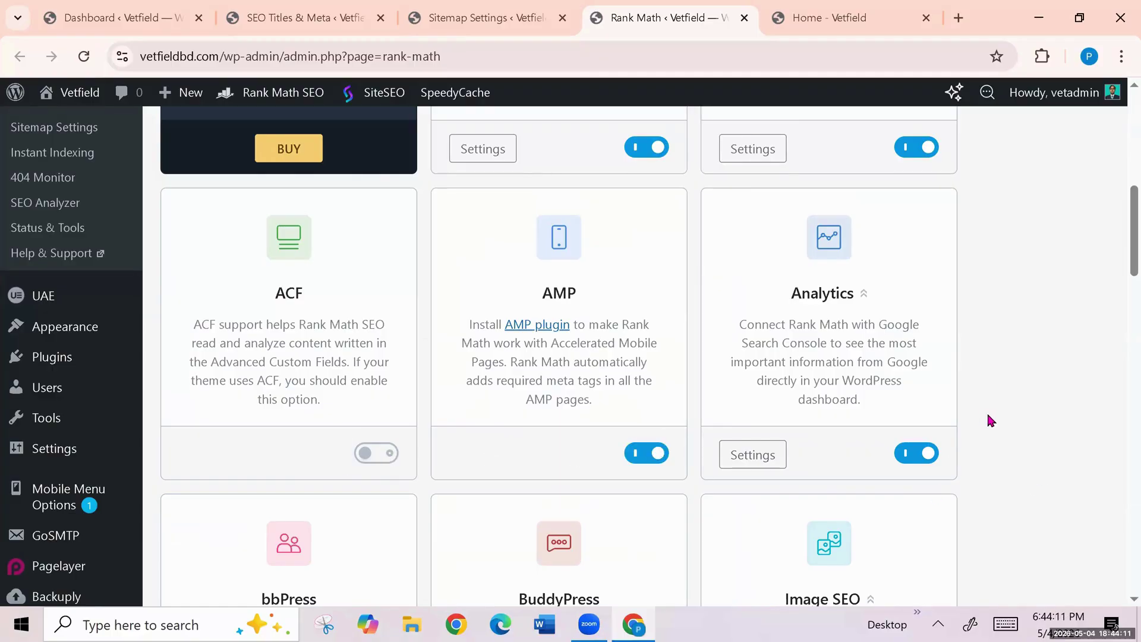
# Step: Enable the Image SEO module, leaving the bbPress and BuddyPress modules off
pyautogui.scroll(-3, 987, 416)
pyautogui.scroll(-2, 534, 471)
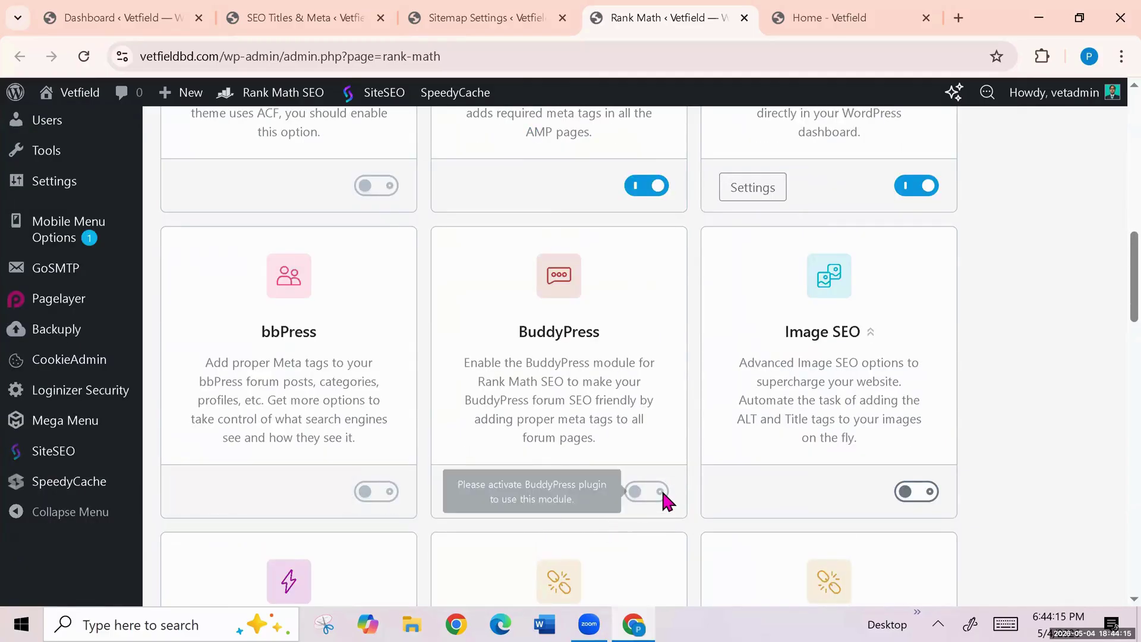
pyautogui.click(930, 494)
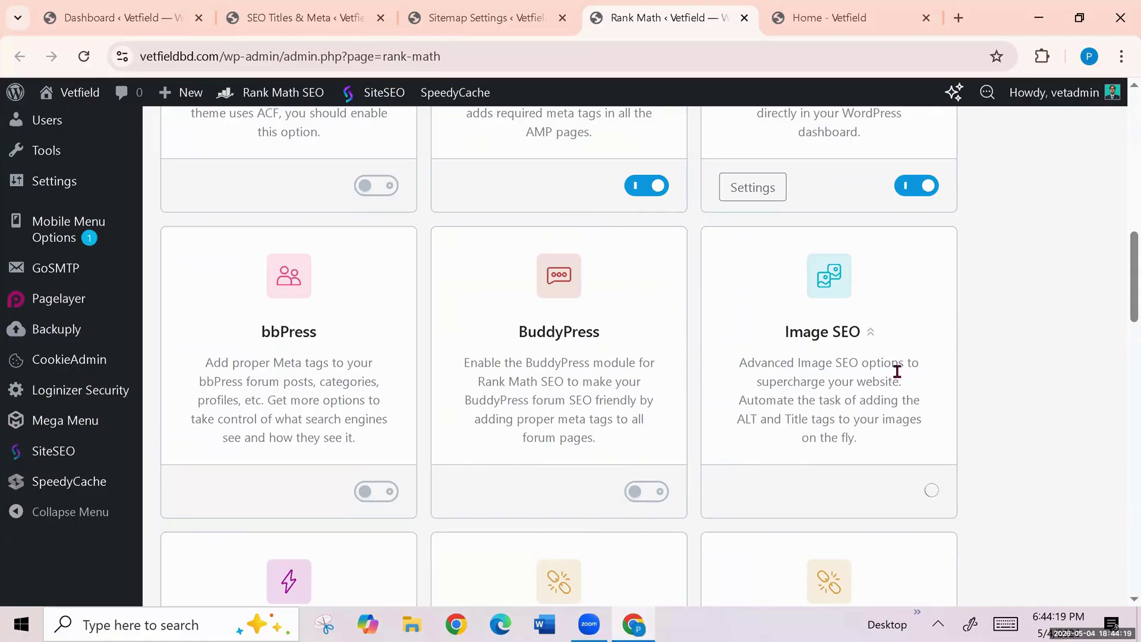
# Step: Enable the LLMS Txt module so a custom llms.txt file is served to AI models
pyautogui.scroll(-3, 838, 488)
pyautogui.scroll(-4, 633, 491)
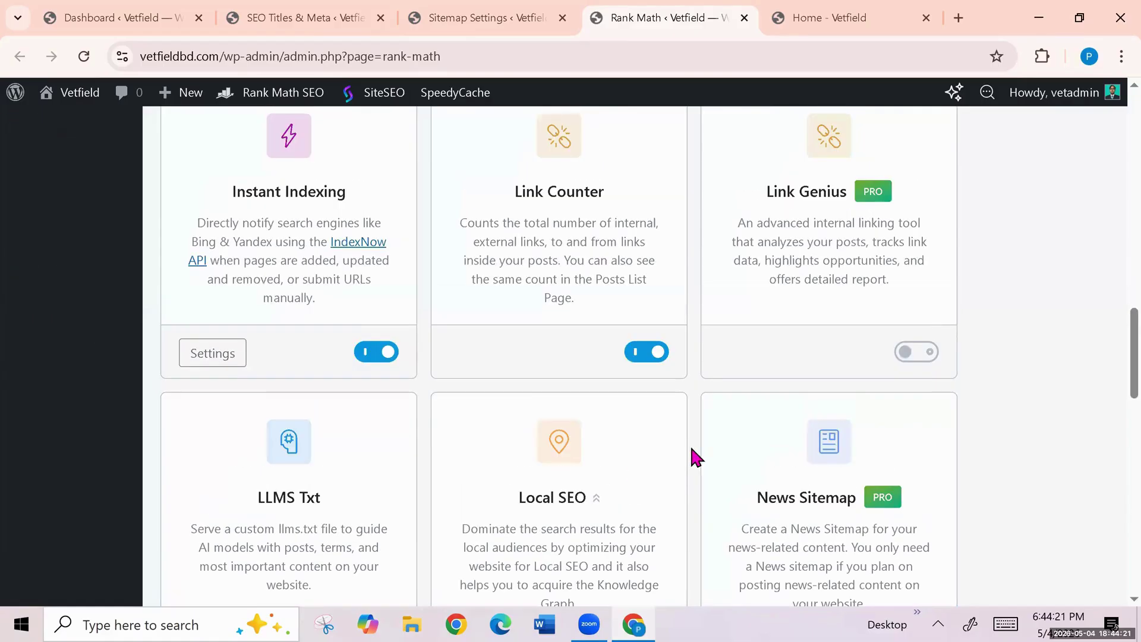
pyautogui.click(850, 207)
pyautogui.click(562, 19)
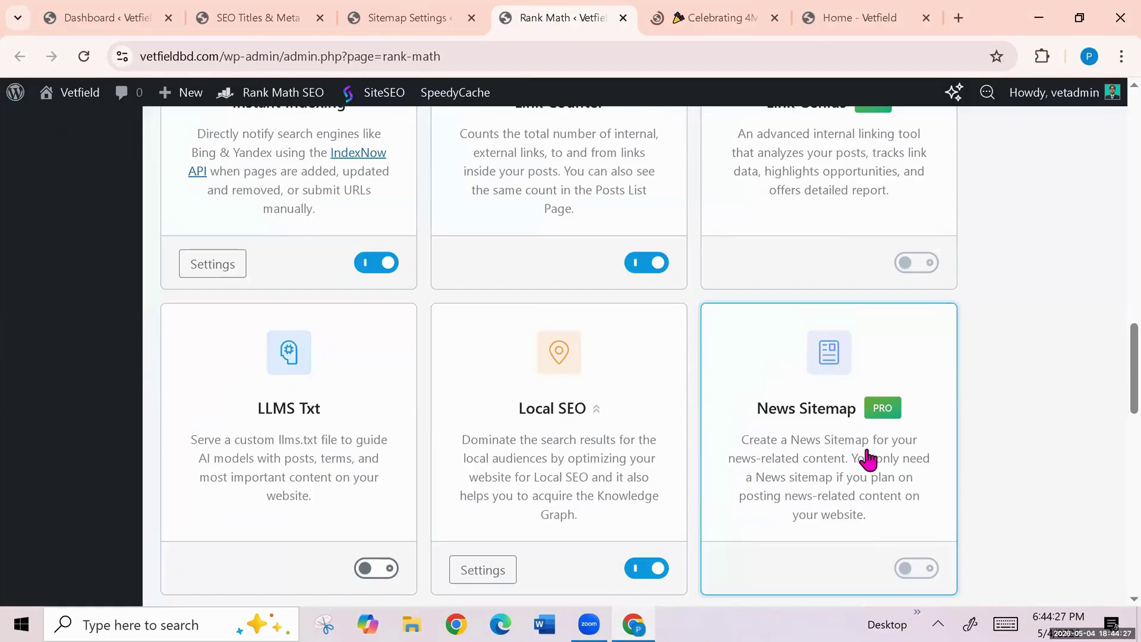
pyautogui.scroll(-3, 303, 342)
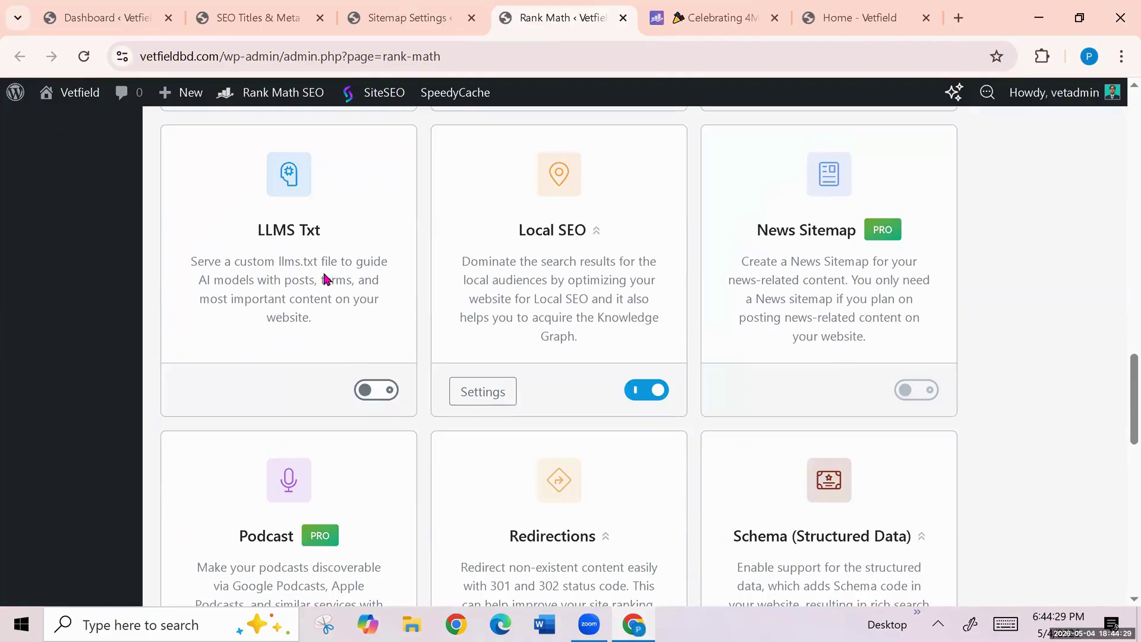
pyautogui.click(389, 389)
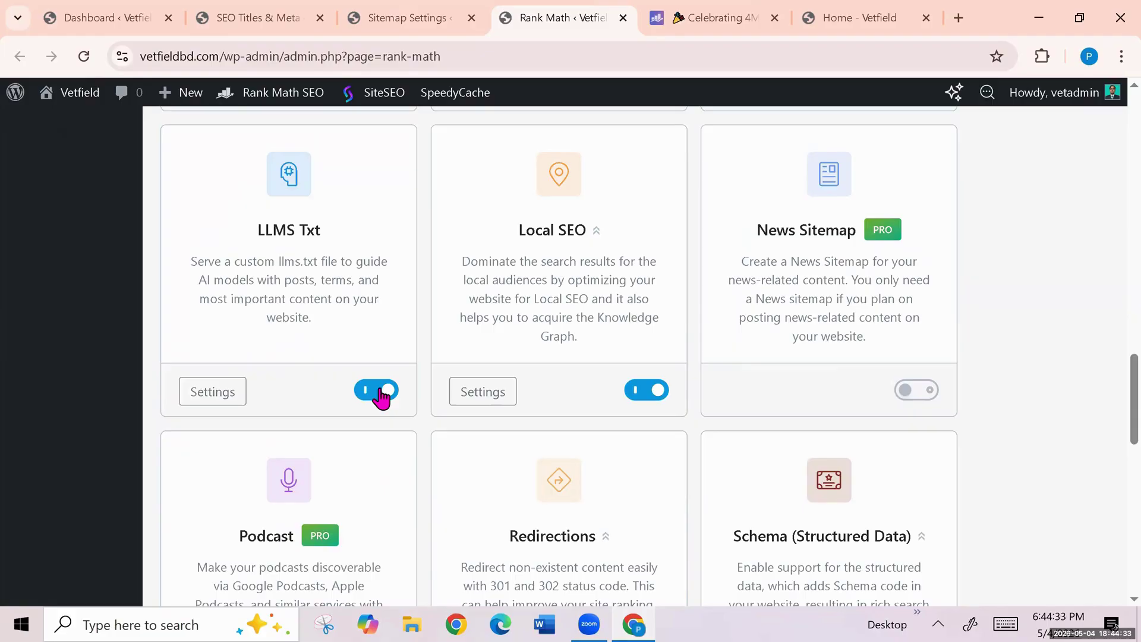
# Step: Examine the Podcast, Redirections, Schema, SEO Analyzer and Sitemap modules and whether each is switched on
pyautogui.scroll(-3, 364, 497)
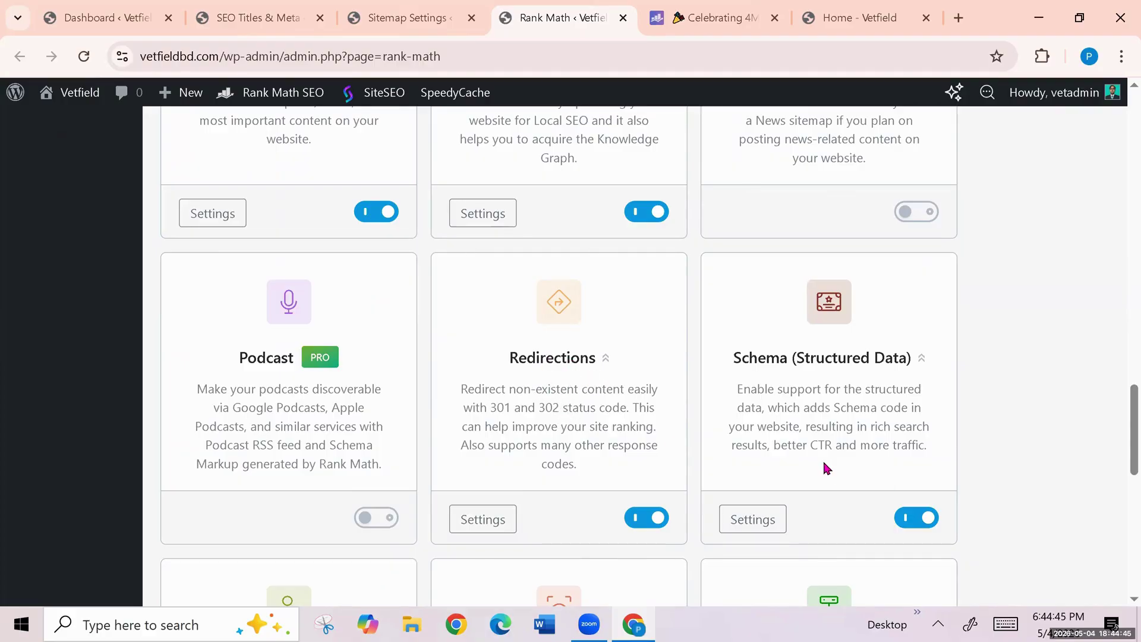
pyautogui.scroll(-3, 826, 468)
pyautogui.scroll(2, 535, 439)
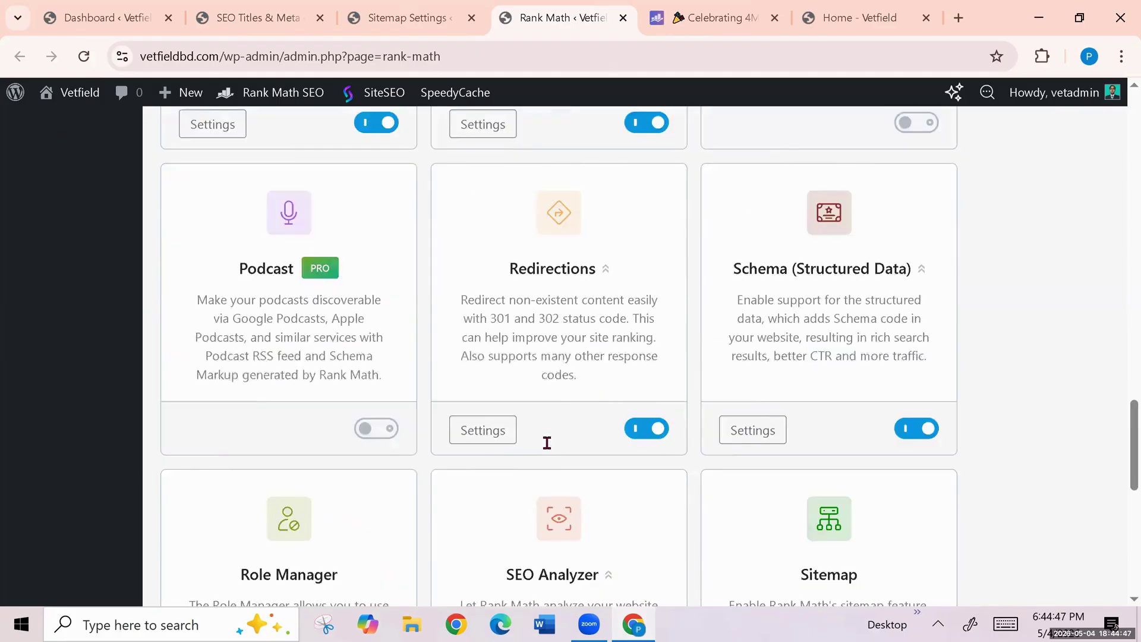
pyautogui.scroll(2, 546, 442)
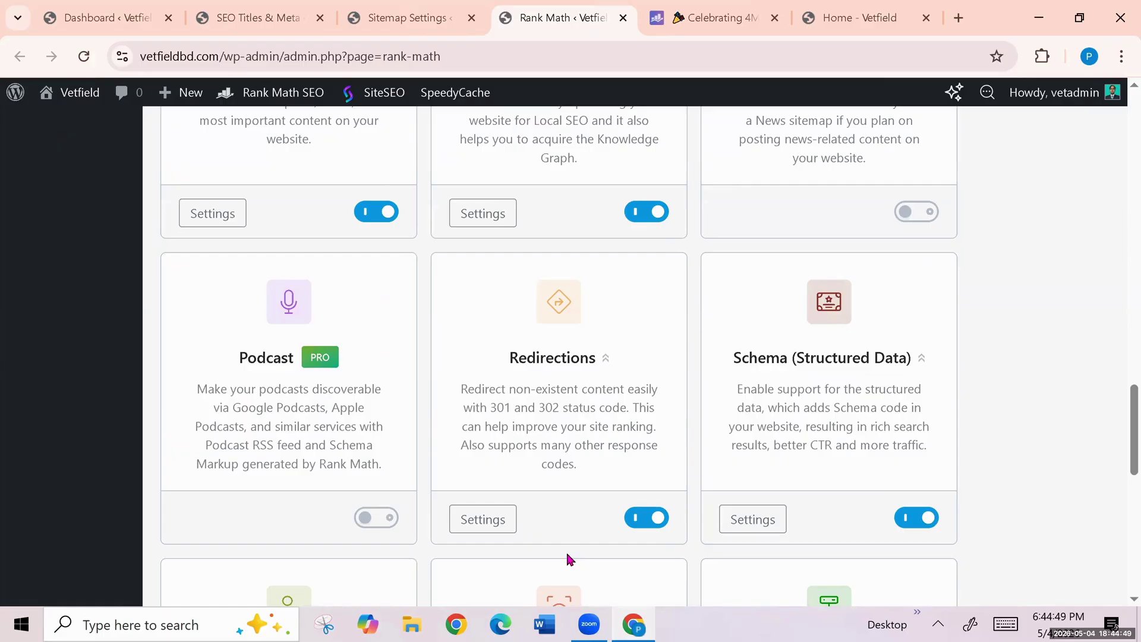
pyautogui.scroll(-3, 604, 454)
pyautogui.scroll(-3, 606, 458)
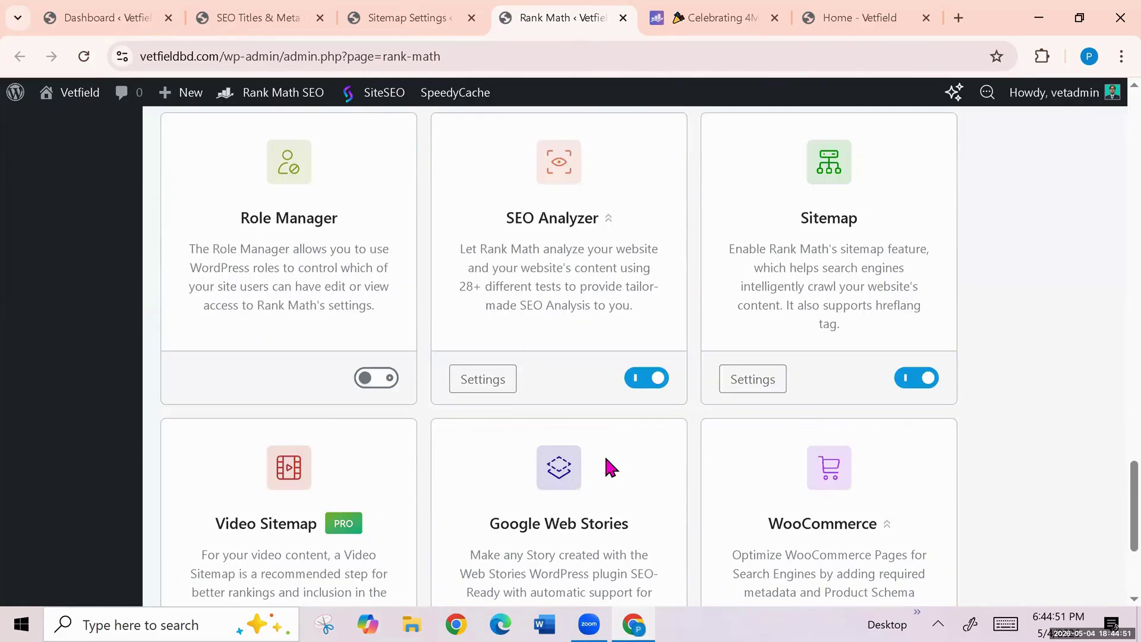
pyautogui.scroll(4, 606, 458)
pyautogui.scroll(3, 609, 466)
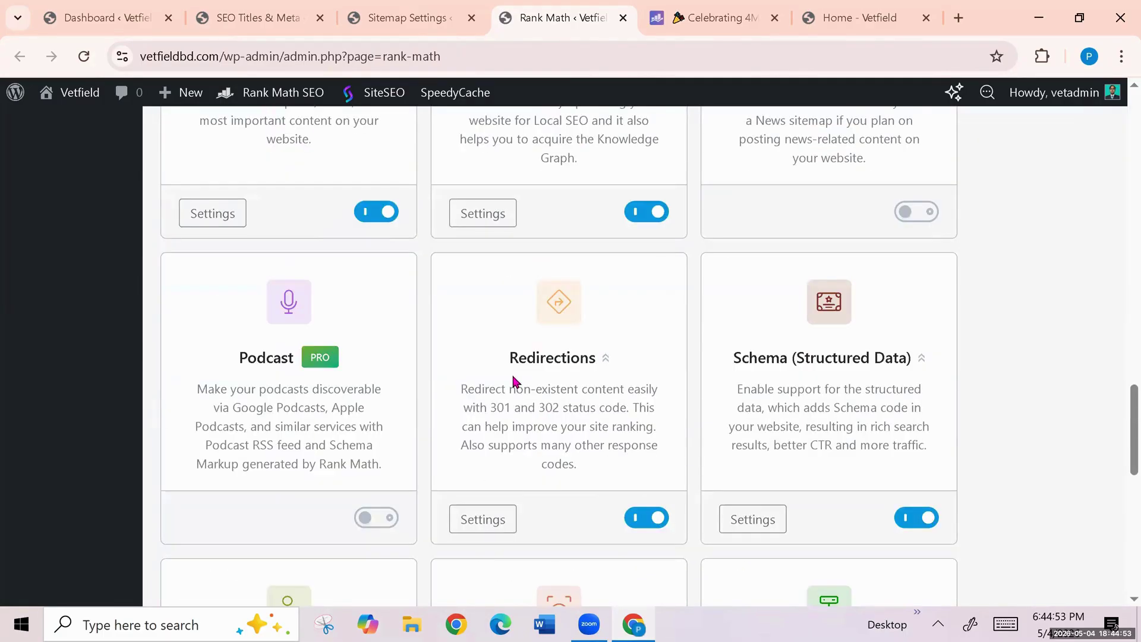
pyautogui.moveTo(598, 367)
# Step: Enable the Role Manager module and check the availability of the last modules, including Google Web Stories
pyautogui.scroll(-5, 594, 488)
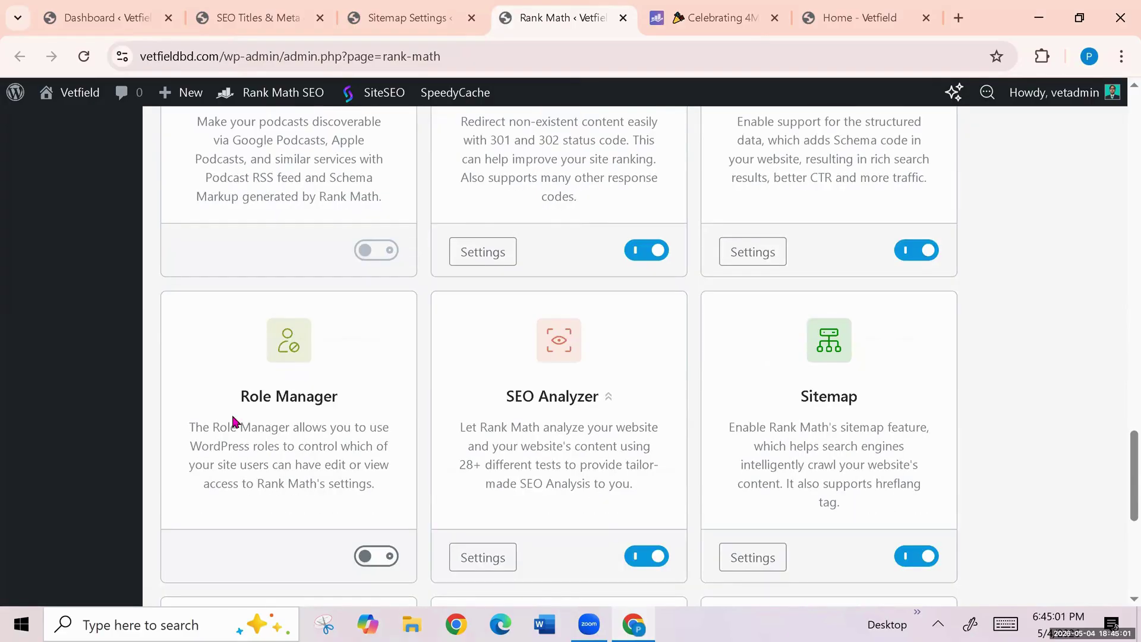
pyautogui.click(387, 555)
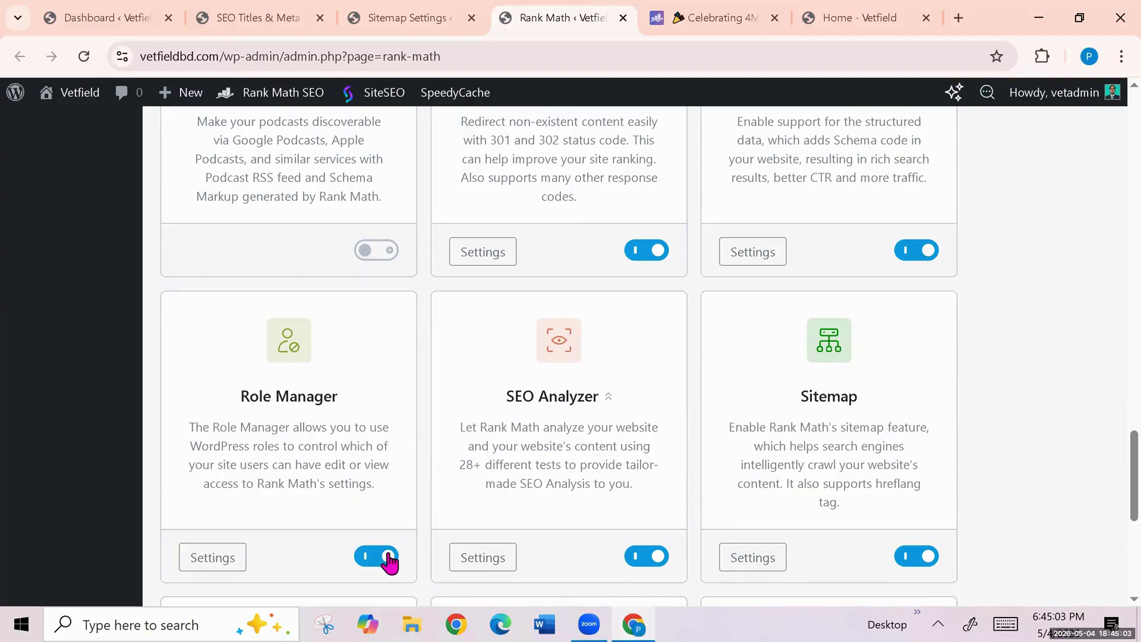
pyautogui.scroll(-3, 840, 505)
pyautogui.scroll(-4, 866, 445)
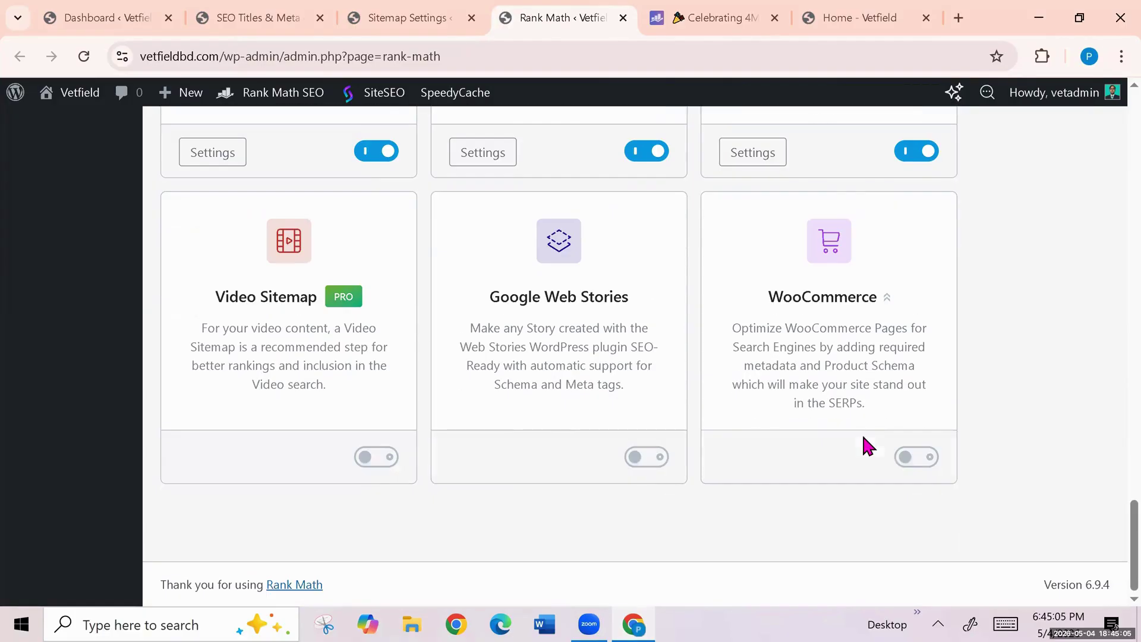
pyautogui.moveTo(661, 459)
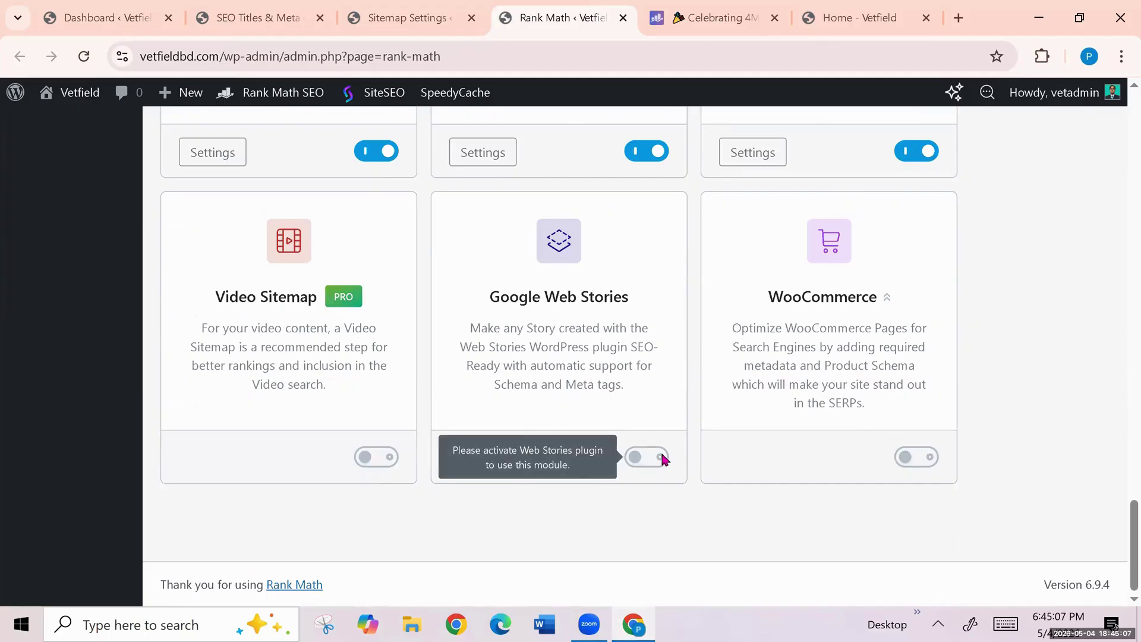
# Step: Try to enable the PRO Video Sitemap module and close the Rank Math offer pages
pyautogui.moveTo(942, 459)
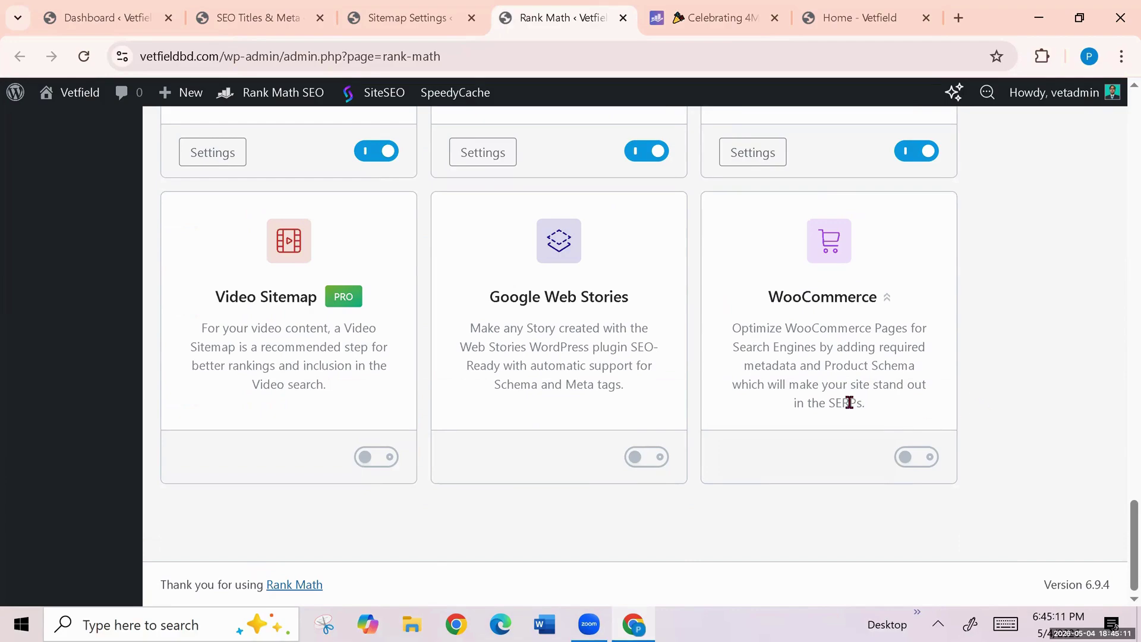
pyautogui.click(388, 460)
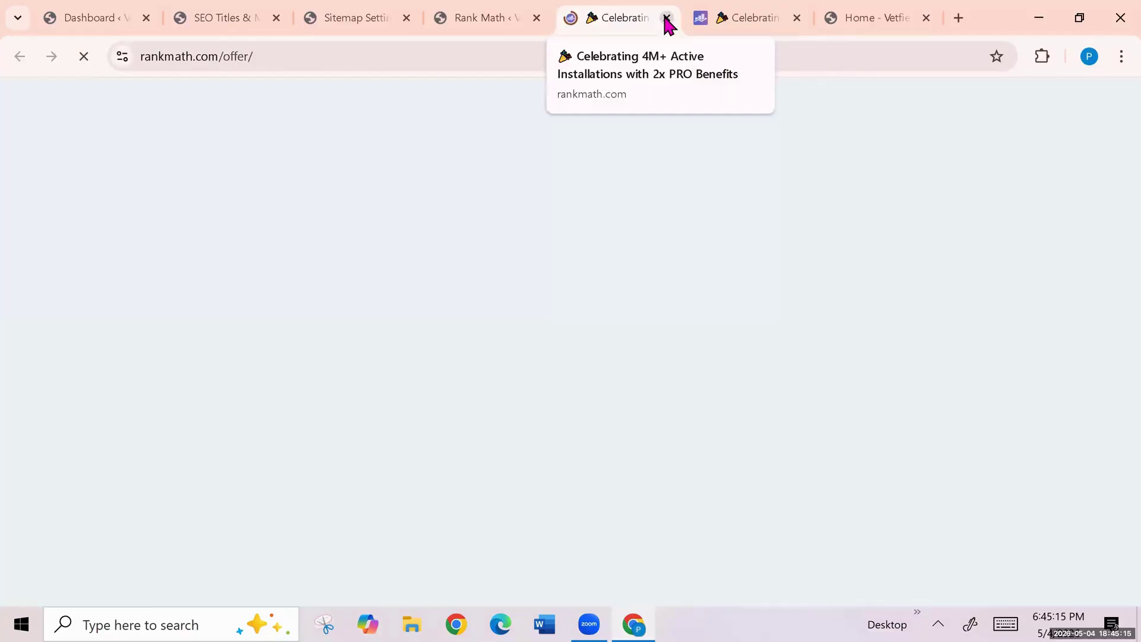
pyautogui.click(666, 19)
pyautogui.click(666, 19)
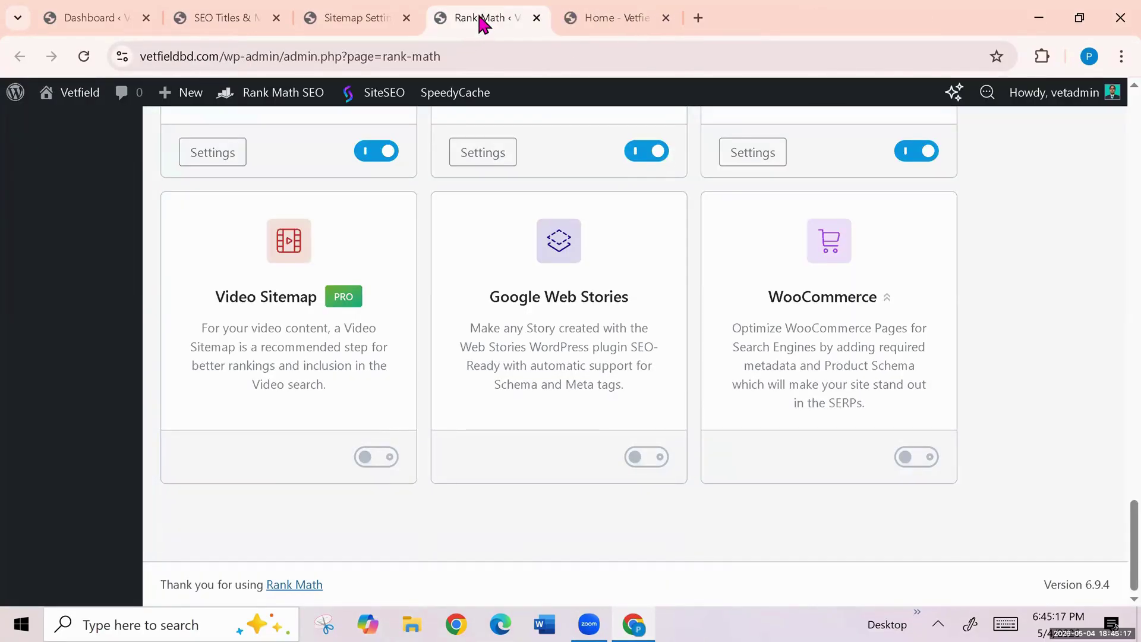
# Step: Open the Setup Wizard from the Rank Math modules dashboard
pyautogui.scroll(10, 570, 407)
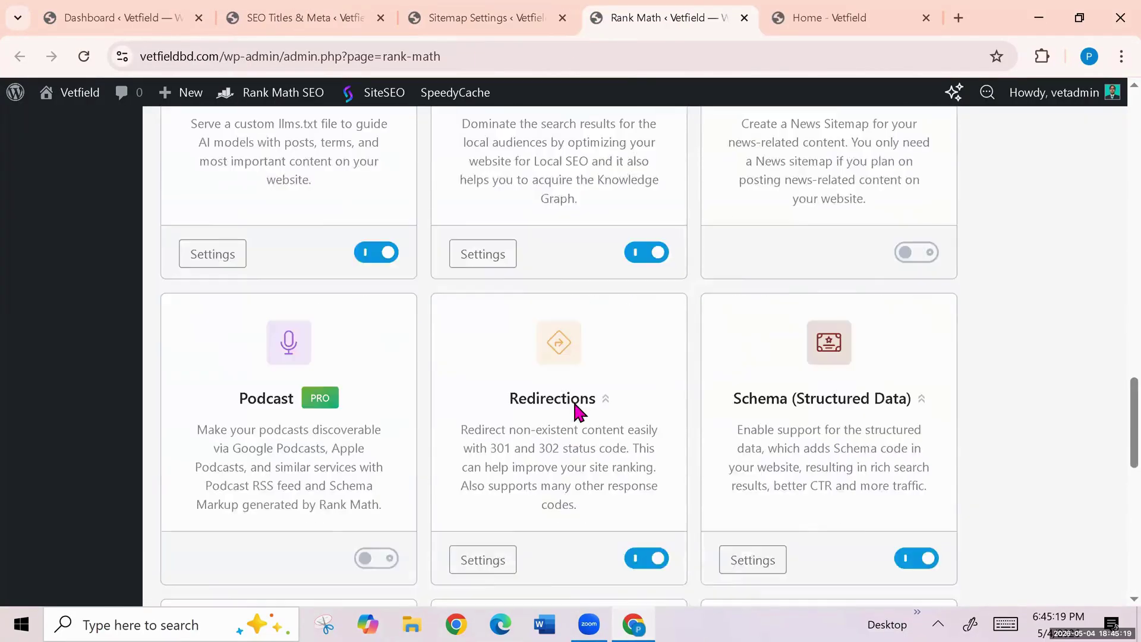
pyautogui.scroll(15, 574, 404)
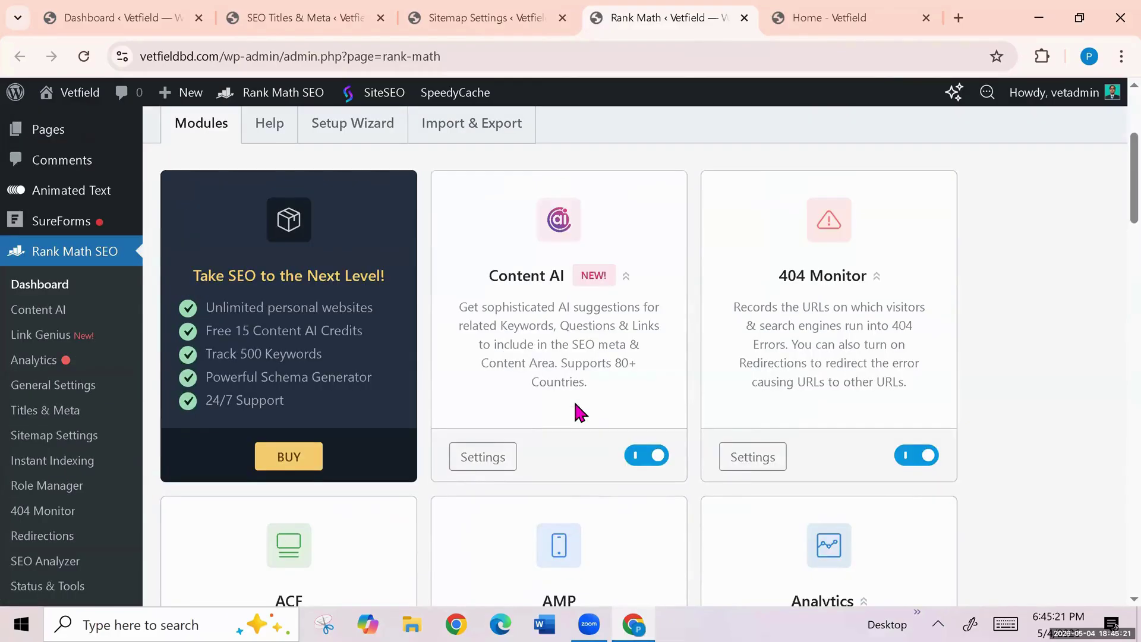
pyautogui.scroll(4, 457, 415)
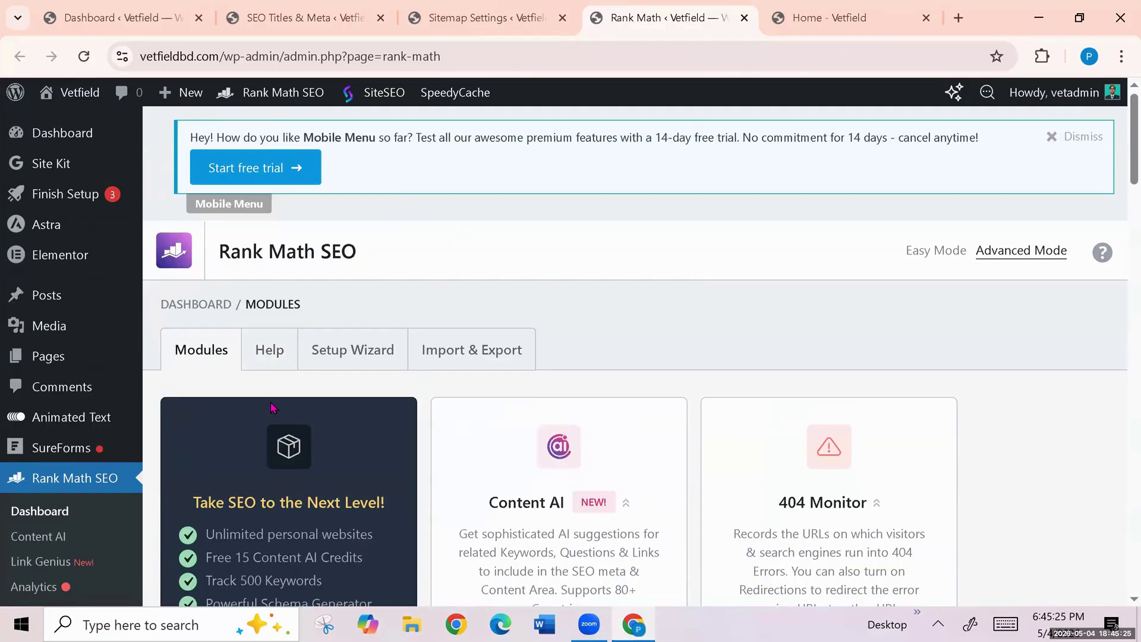
pyautogui.click(353, 355)
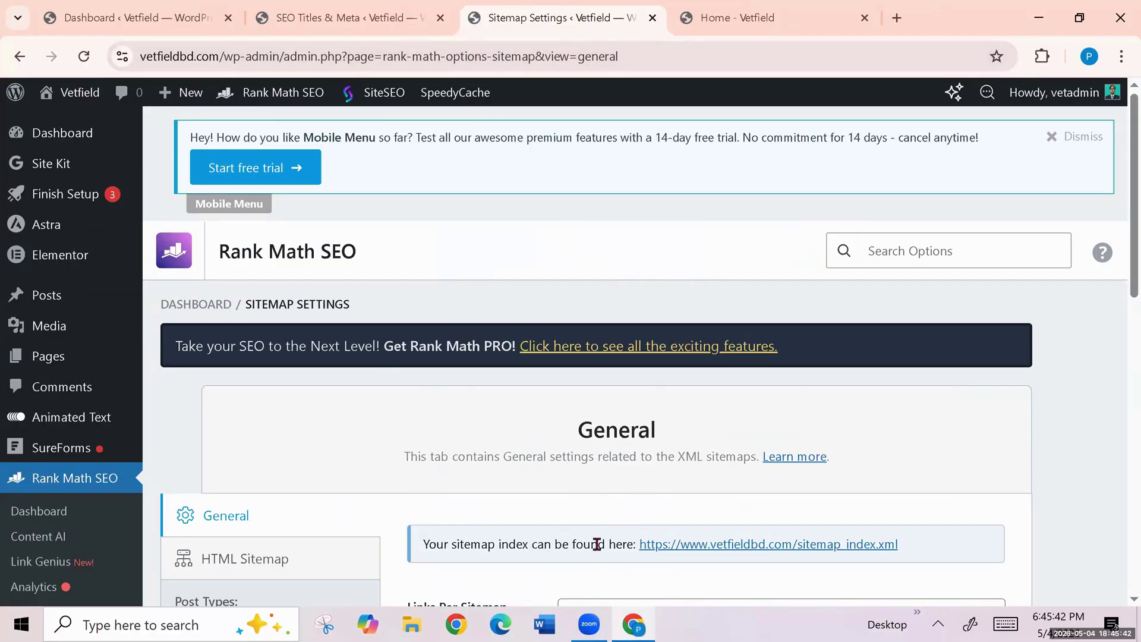
# Step: Locate the sitemap index URL in Sitemap Settings and open the Sitemaps report for vetfieldbd.com in Google Search Console
pyautogui.scroll(-3, 596, 544)
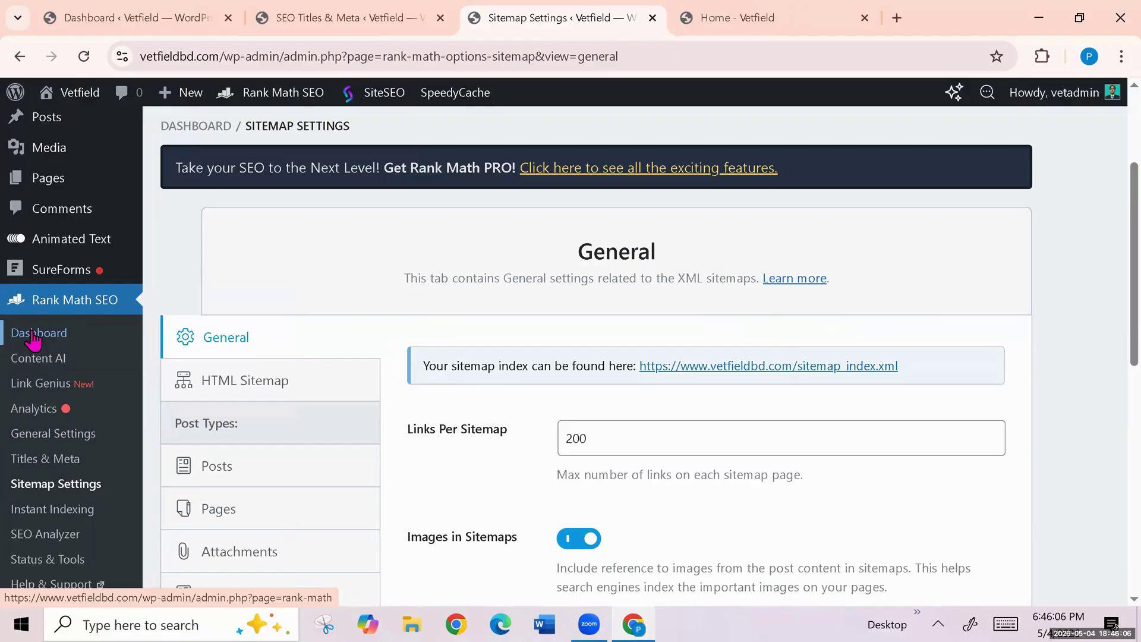
pyautogui.scroll(-3, 33, 340)
pyautogui.scroll(3, 36, 333)
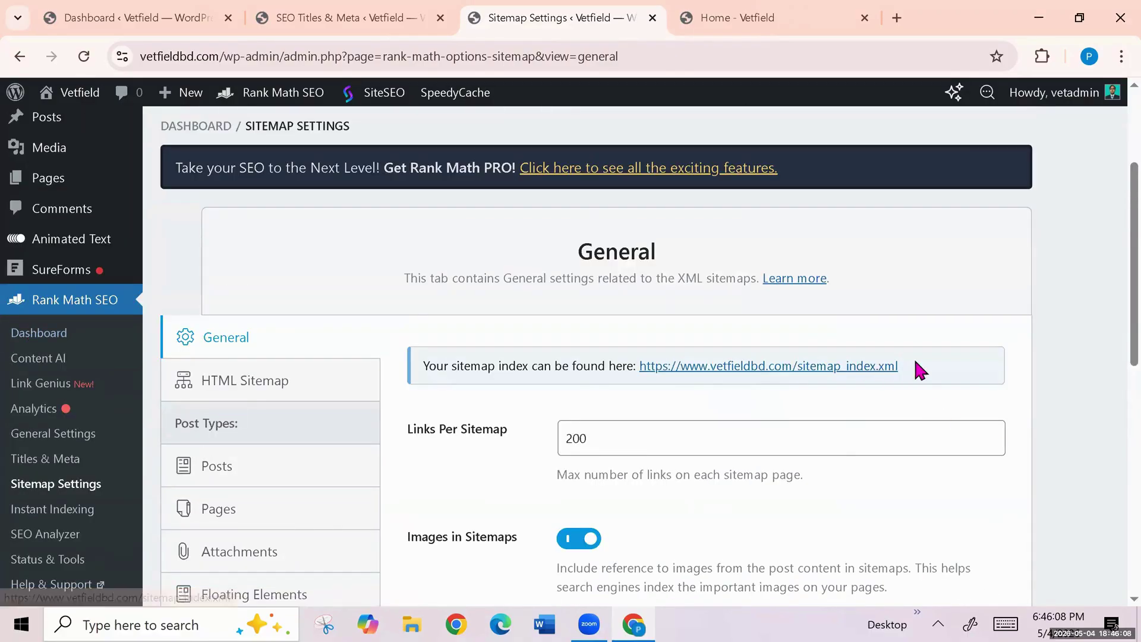
pyautogui.click(896, 18)
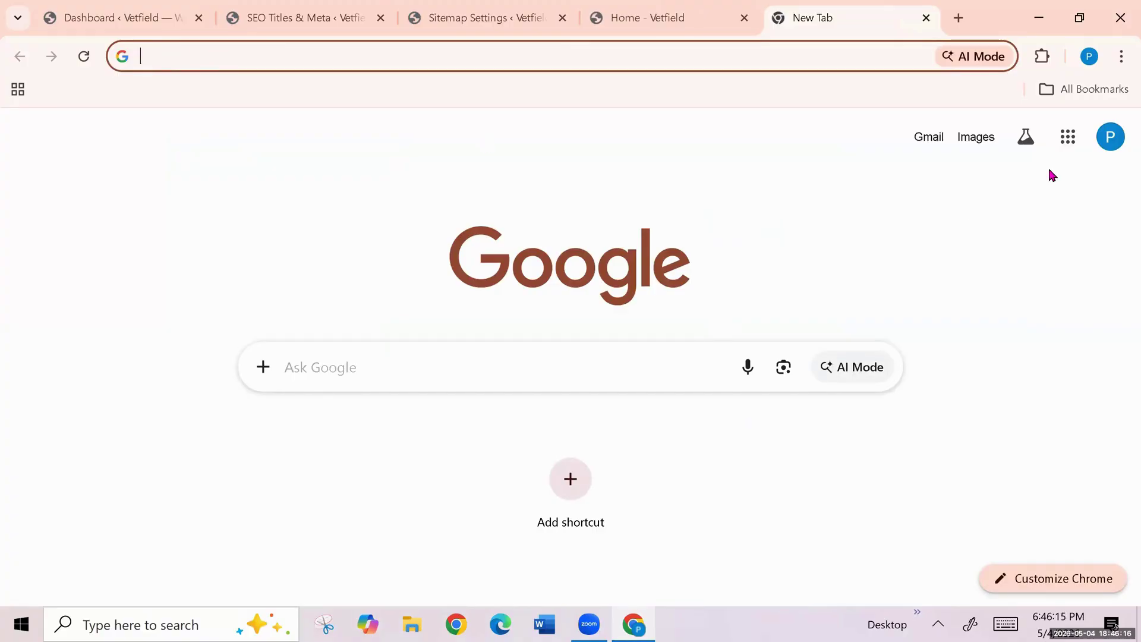
pyautogui.click(1053, 91)
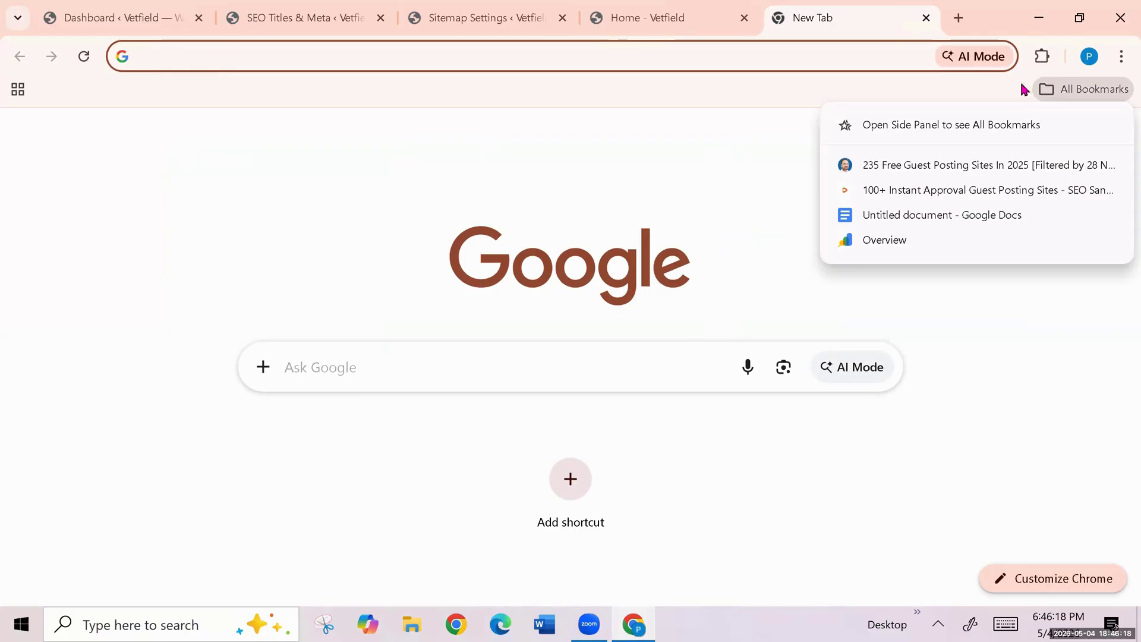
pyautogui.click(886, 240)
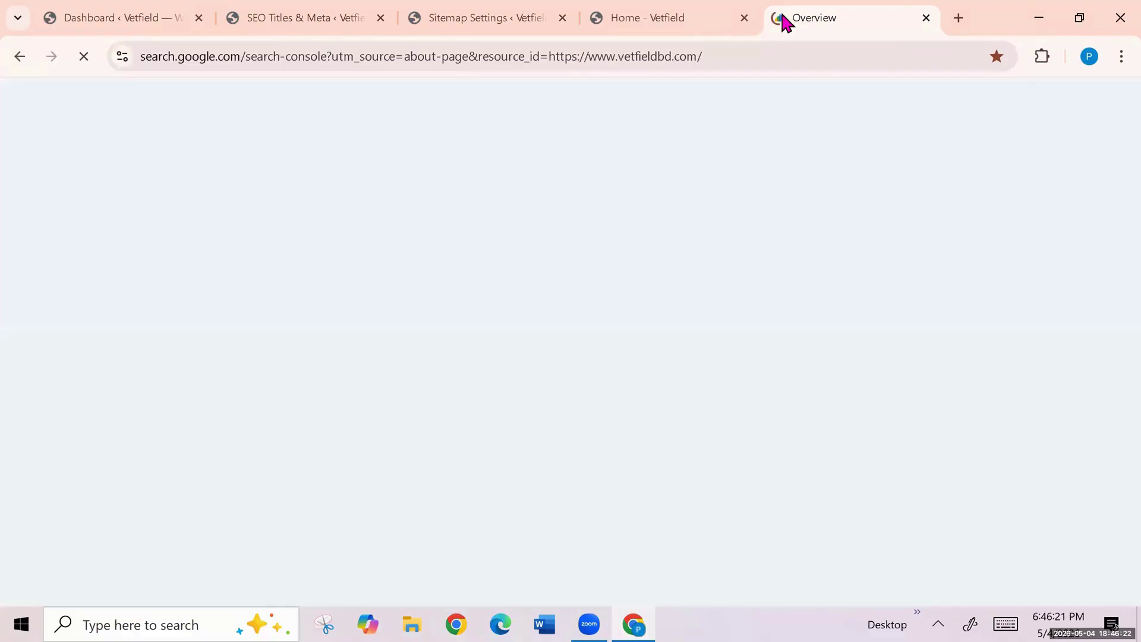
pyautogui.scroll(-3, 469, 324)
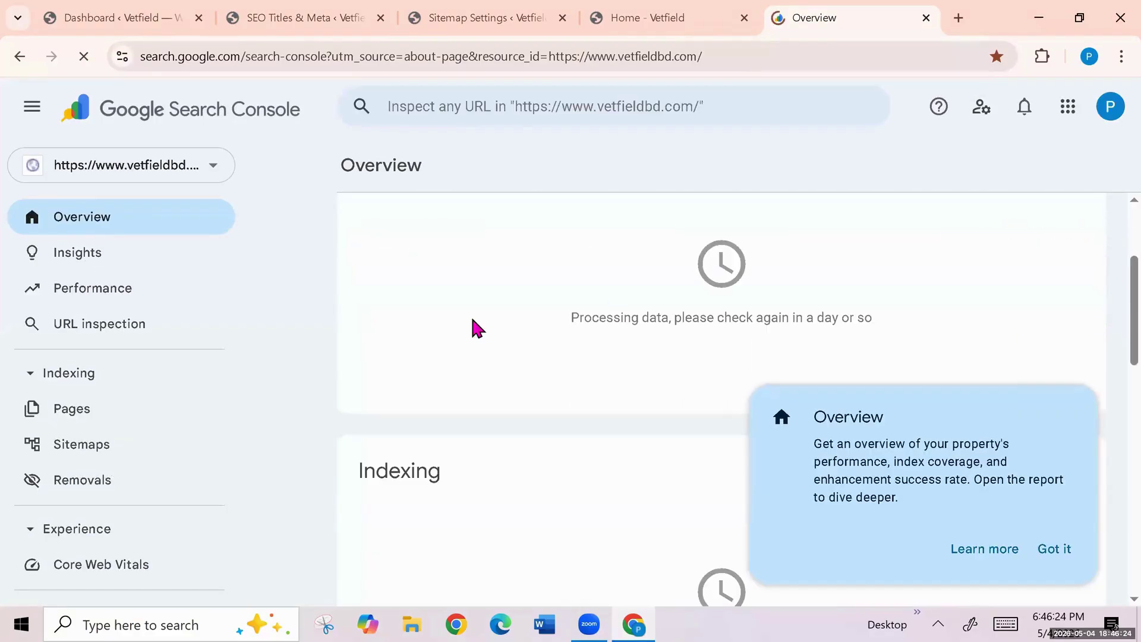
pyautogui.click(81, 446)
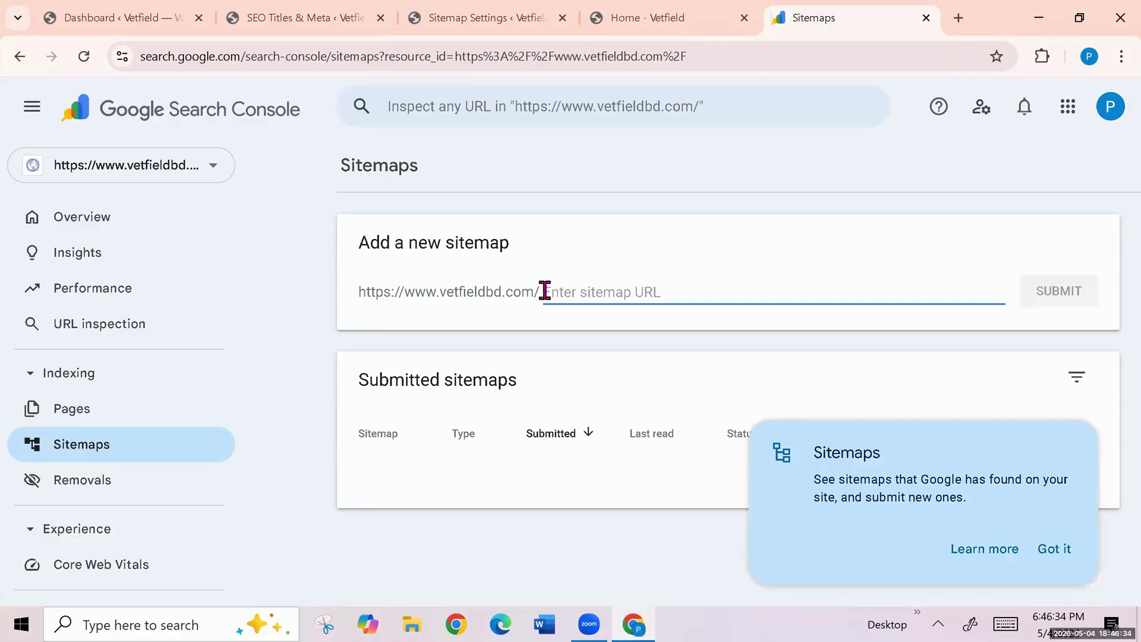
# Step: Copy the sitemap_index.xml part of the sitemap index URL from Rank Math's general Sitemap Settings
pyautogui.click(469, 18)
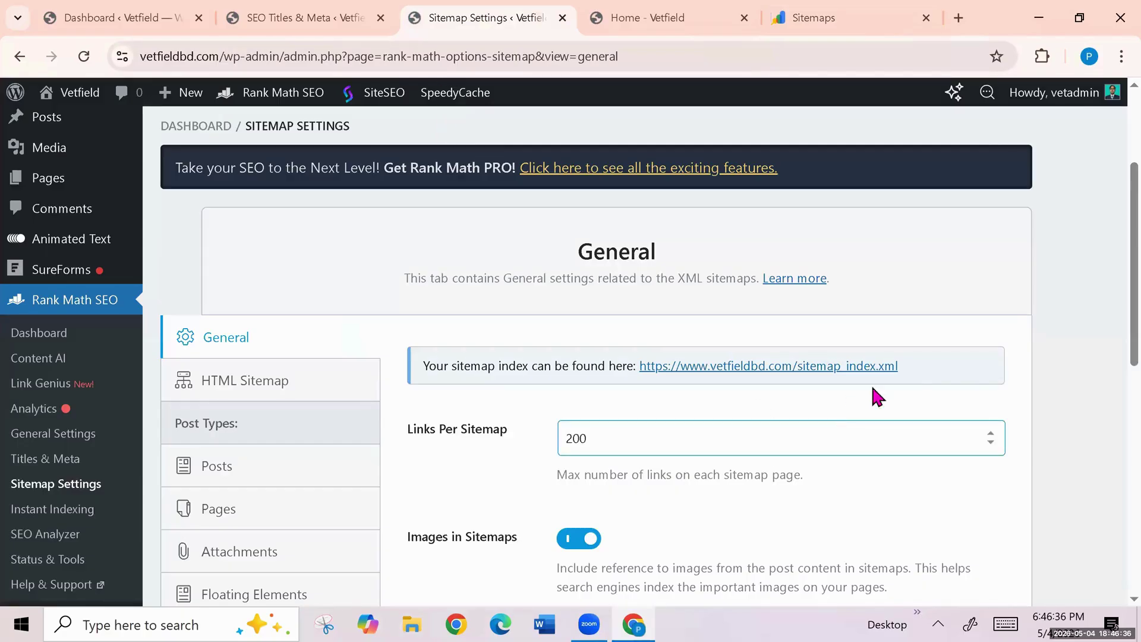
pyautogui.moveTo(909, 369); pyautogui.dragTo(802, 368)
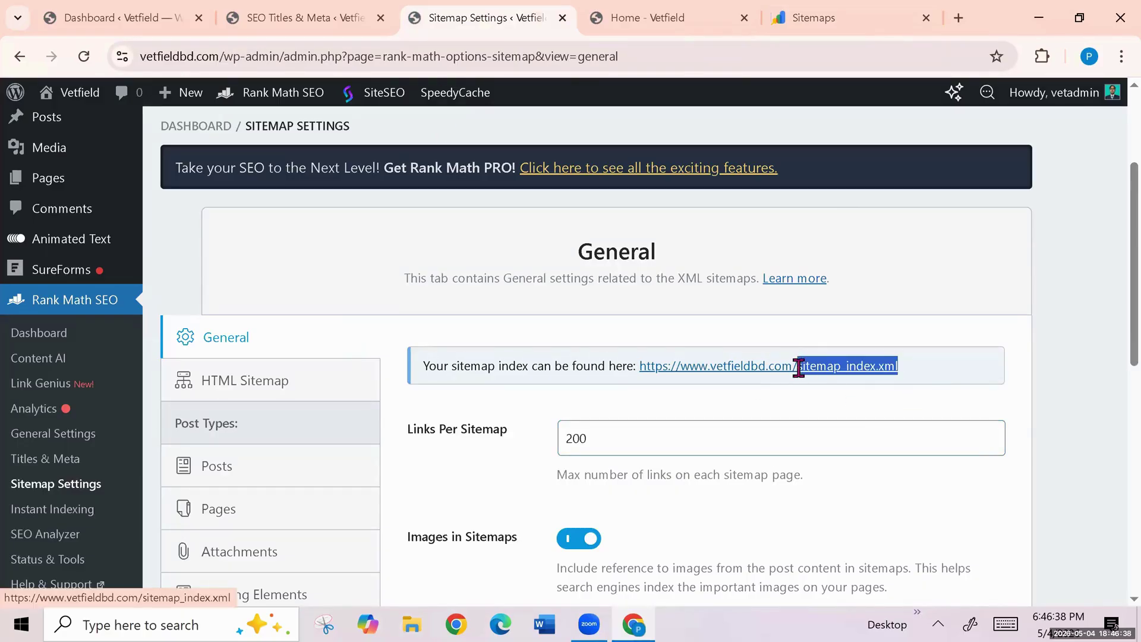
pyautogui.rightClick(826, 368)
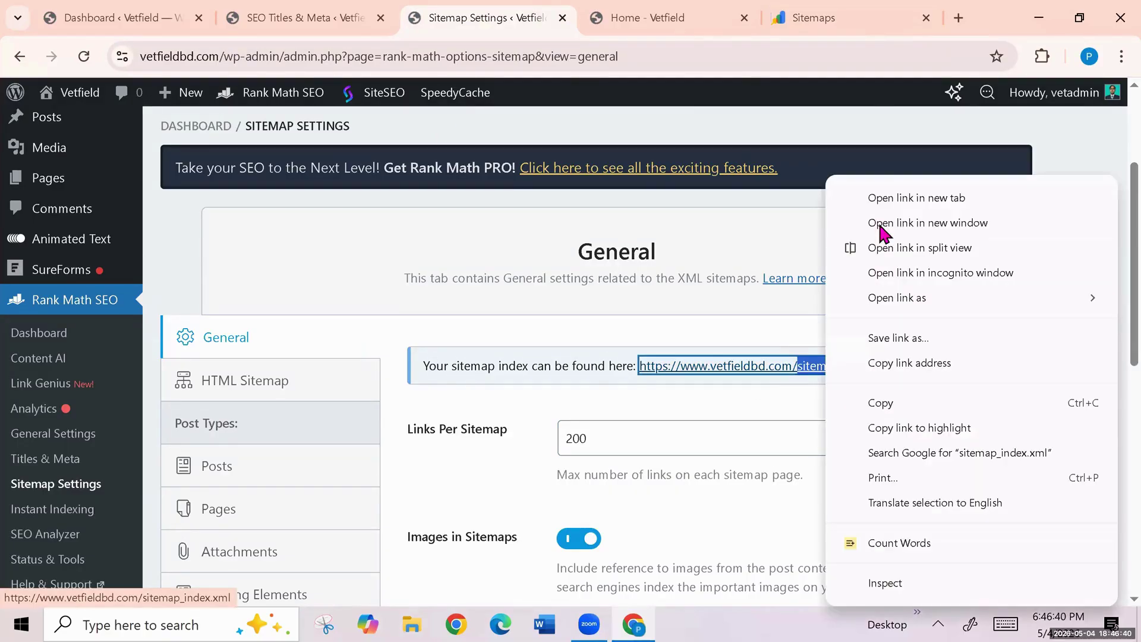
pyautogui.click(889, 407)
# Step: Submit sitemap_index.xml as a new sitemap for the vetfieldbd.com property in Google Search Console
pyautogui.click(840, 17)
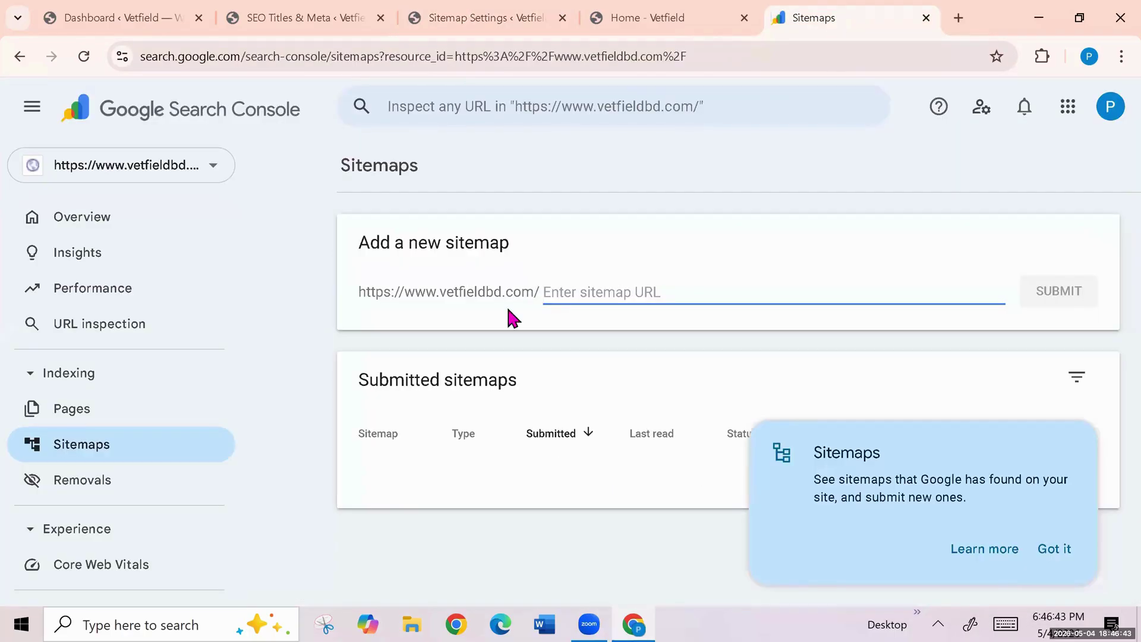
pyautogui.rightClick(542, 294)
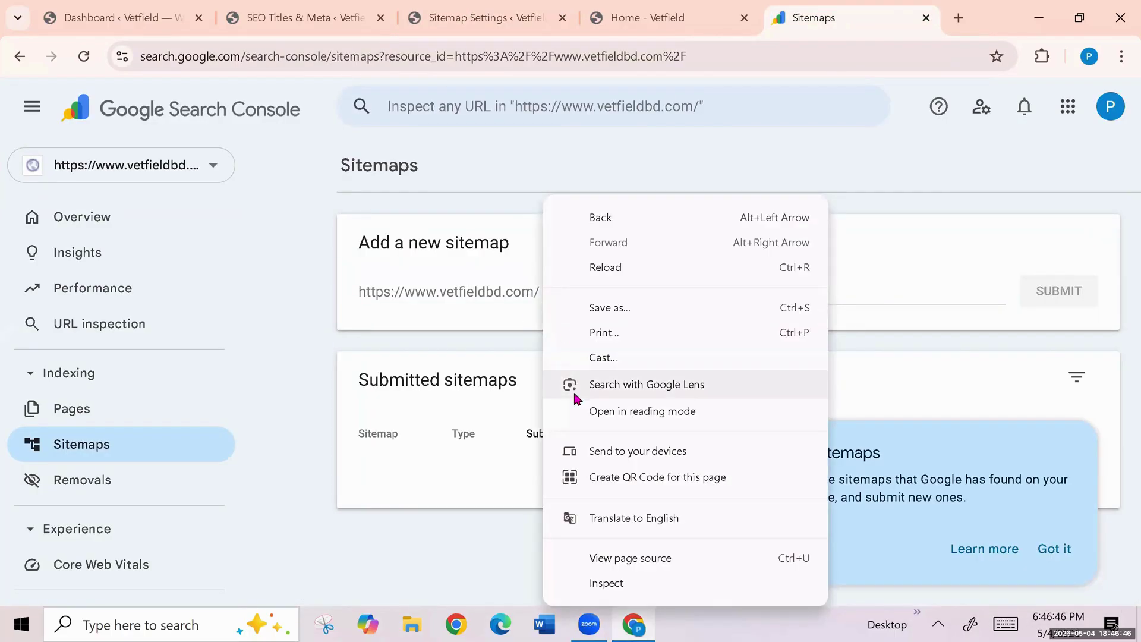
pyautogui.click(879, 300)
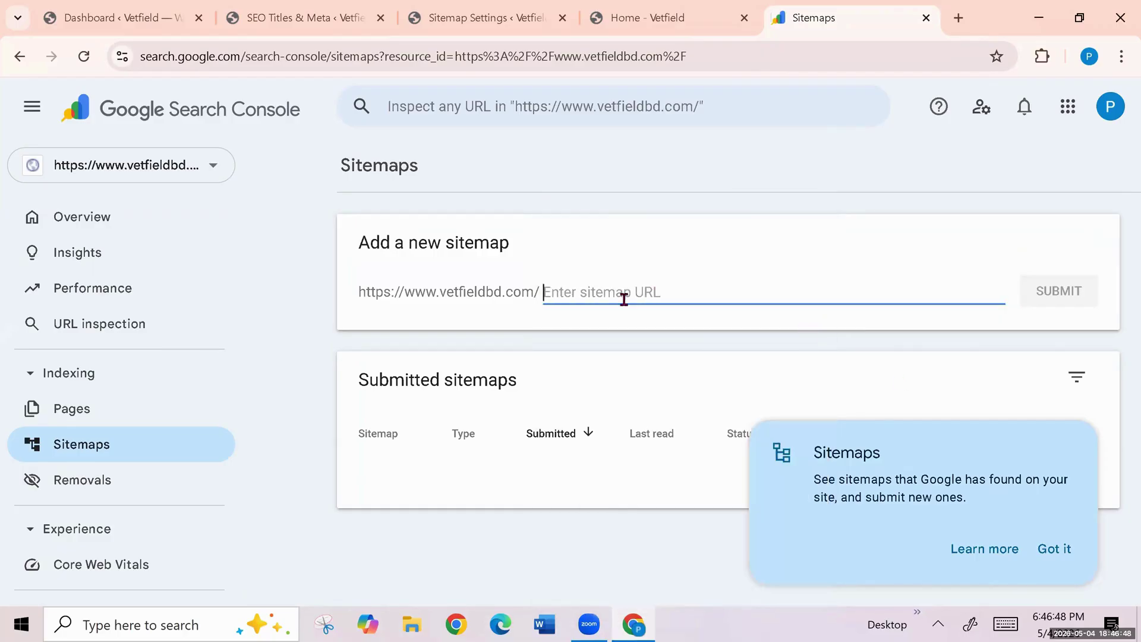
pyautogui.hotkey('ctrl', 'v')
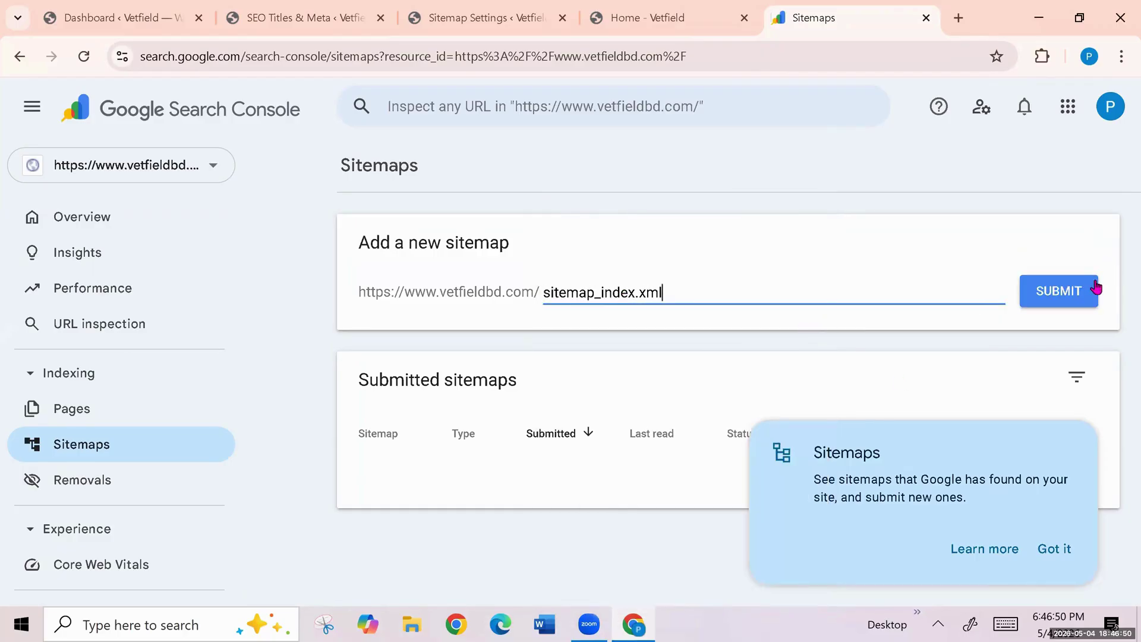
pyautogui.click(1066, 291)
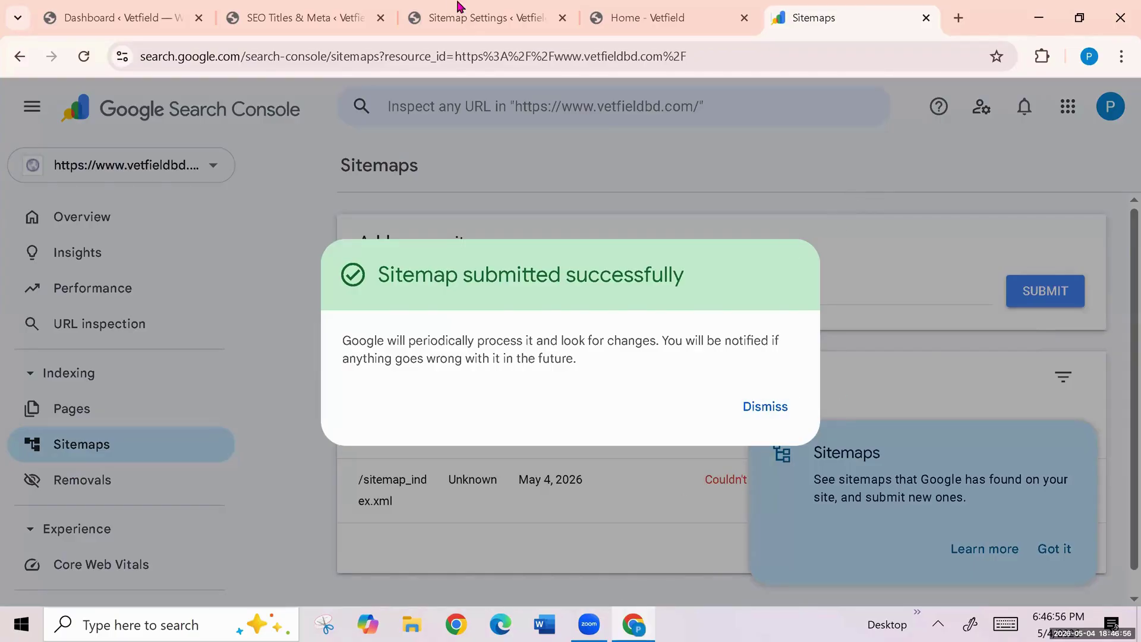
# Step: Open the sitemap index from Rank Math's Sitemap Settings in a separate tab and view the sitemaps it lists
pyautogui.click(481, 14)
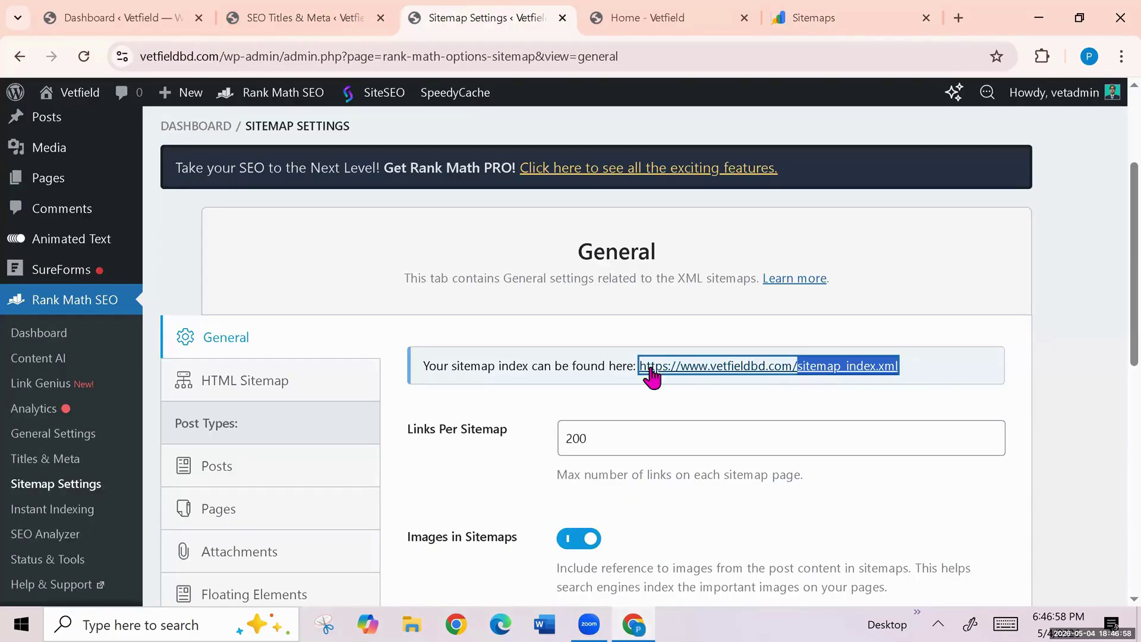
pyautogui.rightClick(747, 371)
pyautogui.click(844, 139)
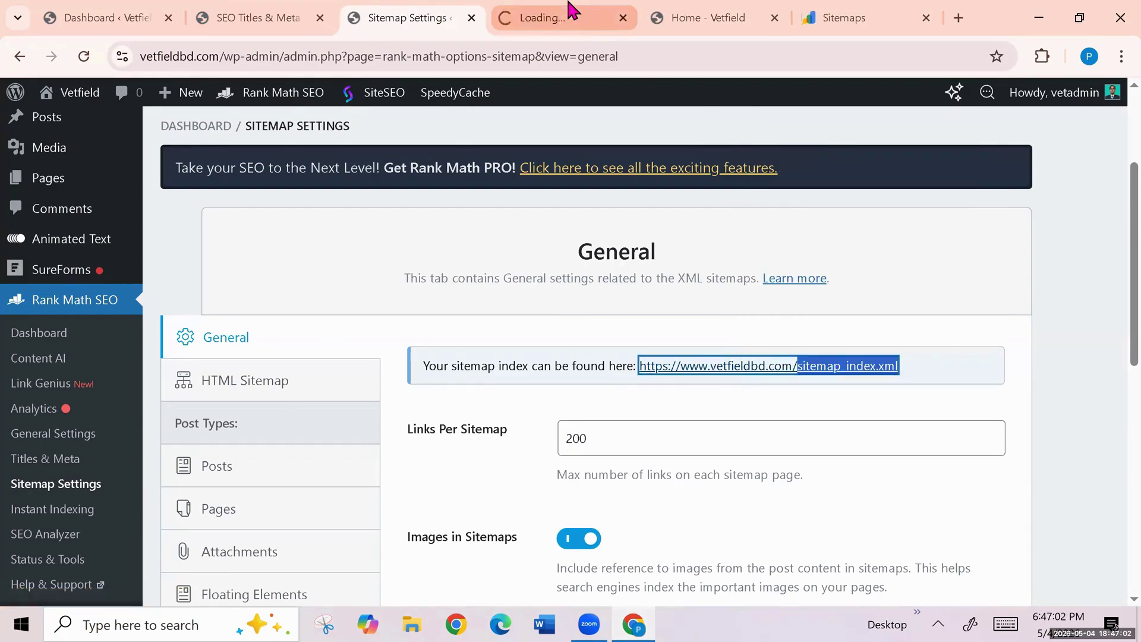
pyautogui.click(559, 16)
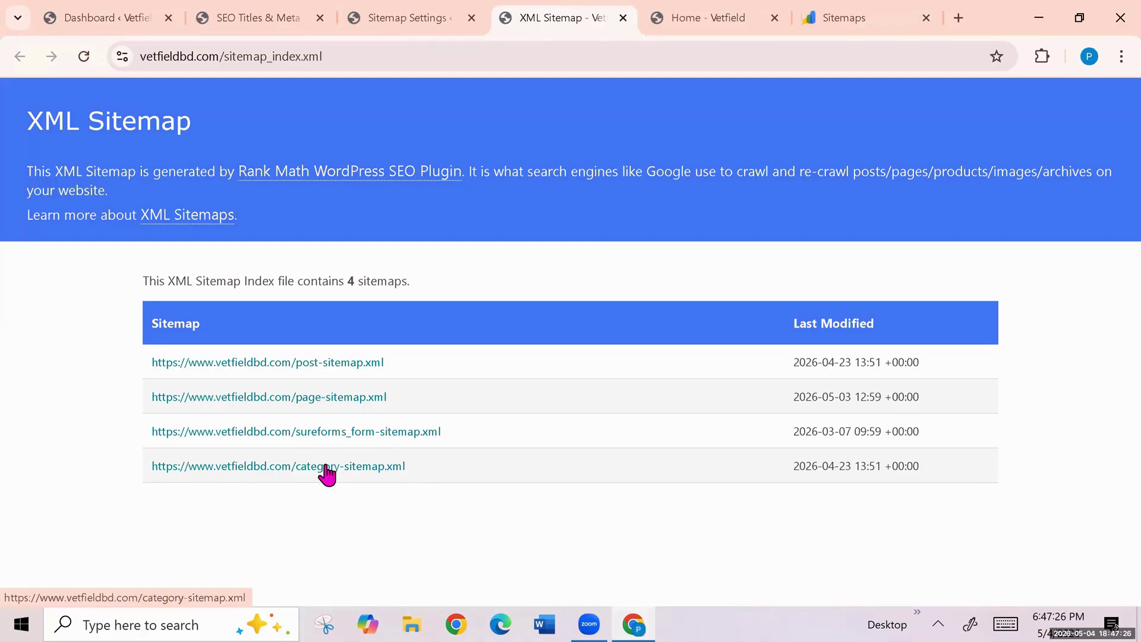
# Step: Open post-sitemap.xml in a separate tab and review the blog post URLs it contains
pyautogui.rightClick(216, 367)
pyautogui.click(325, 134)
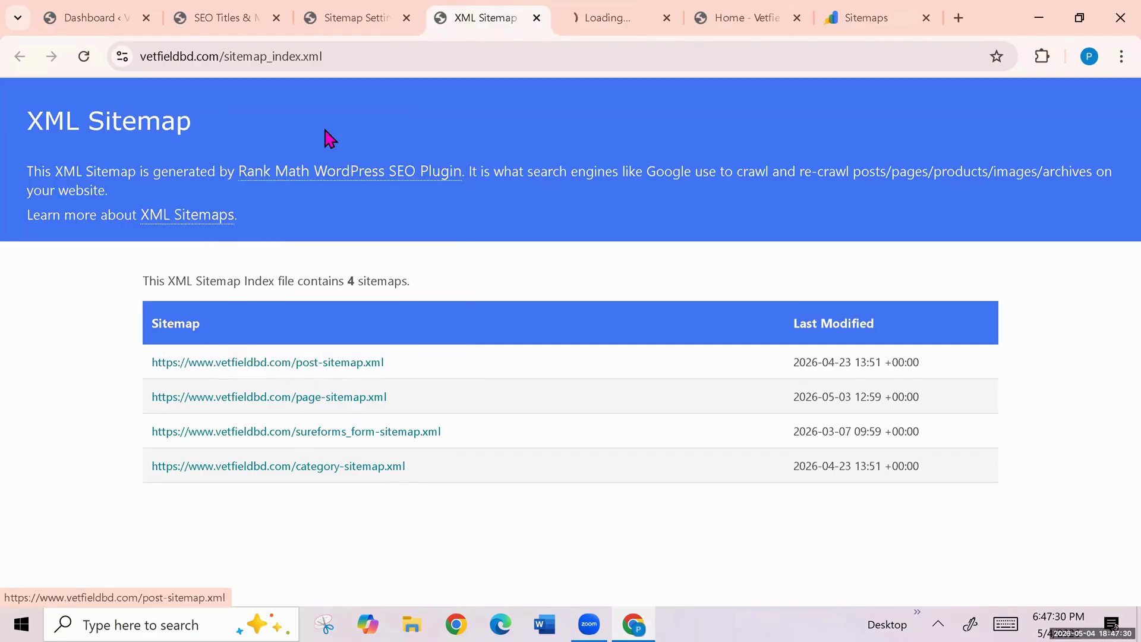
pyautogui.click(590, 31)
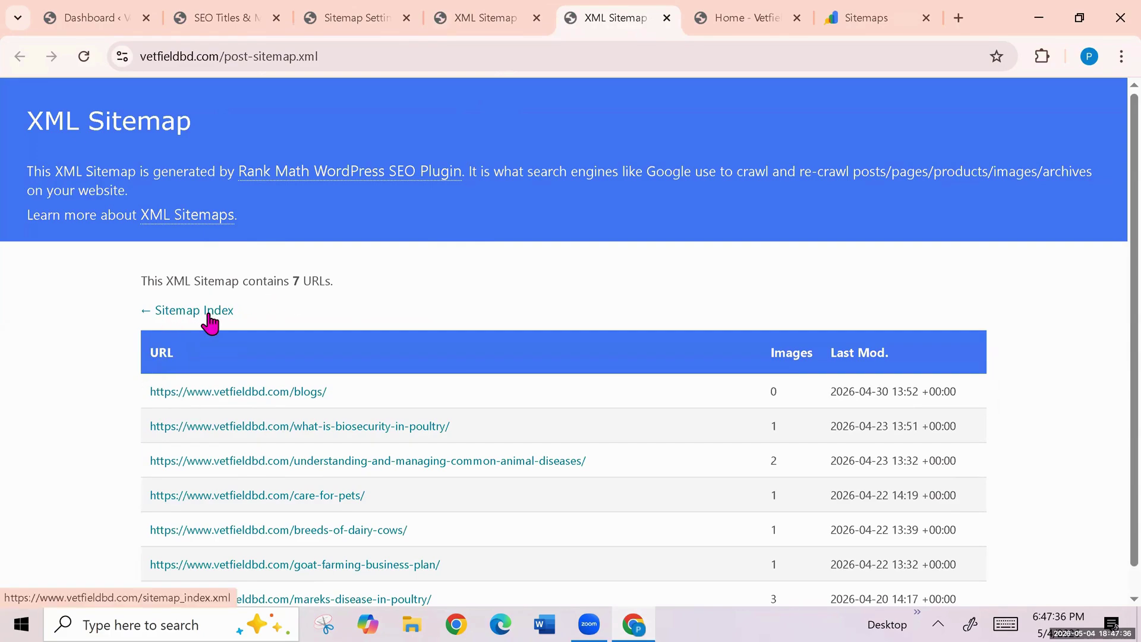
pyautogui.scroll(-1, 320, 292)
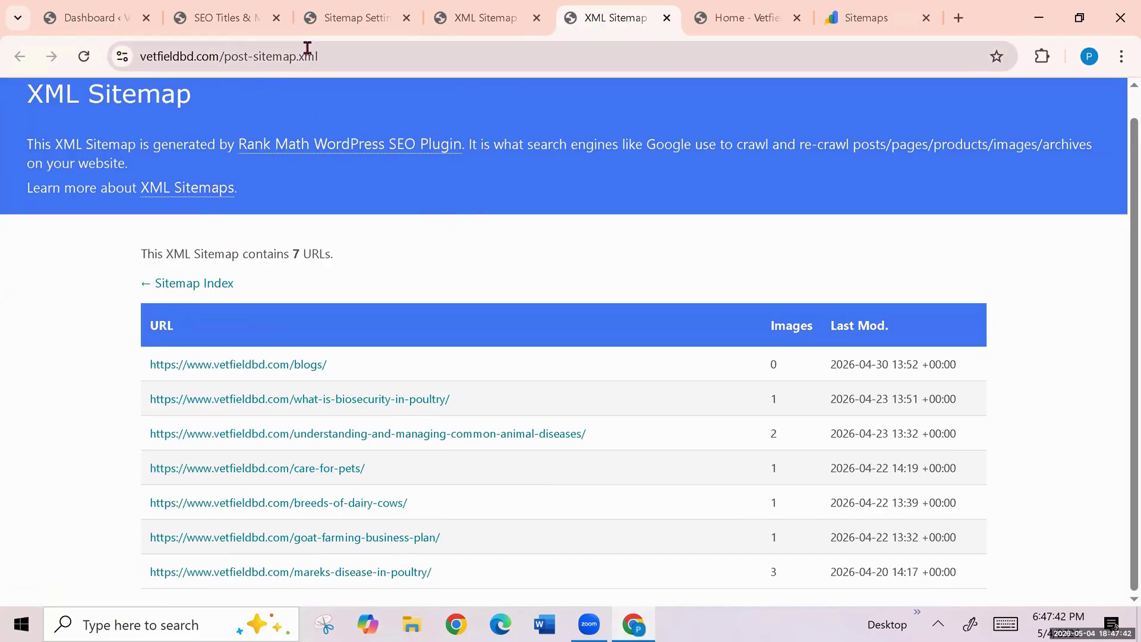
# Step: Open page-sitemap.xml from the sitemap index in a separate tab and review its page URLs
pyautogui.click(456, 25)
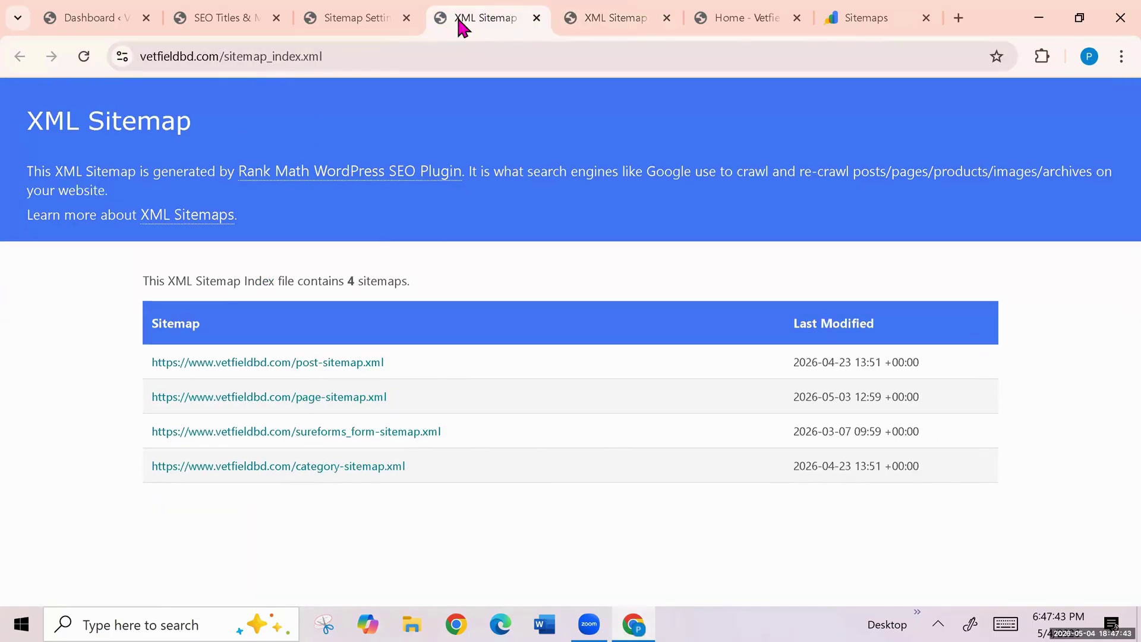
pyautogui.rightClick(301, 400)
pyautogui.click(420, 171)
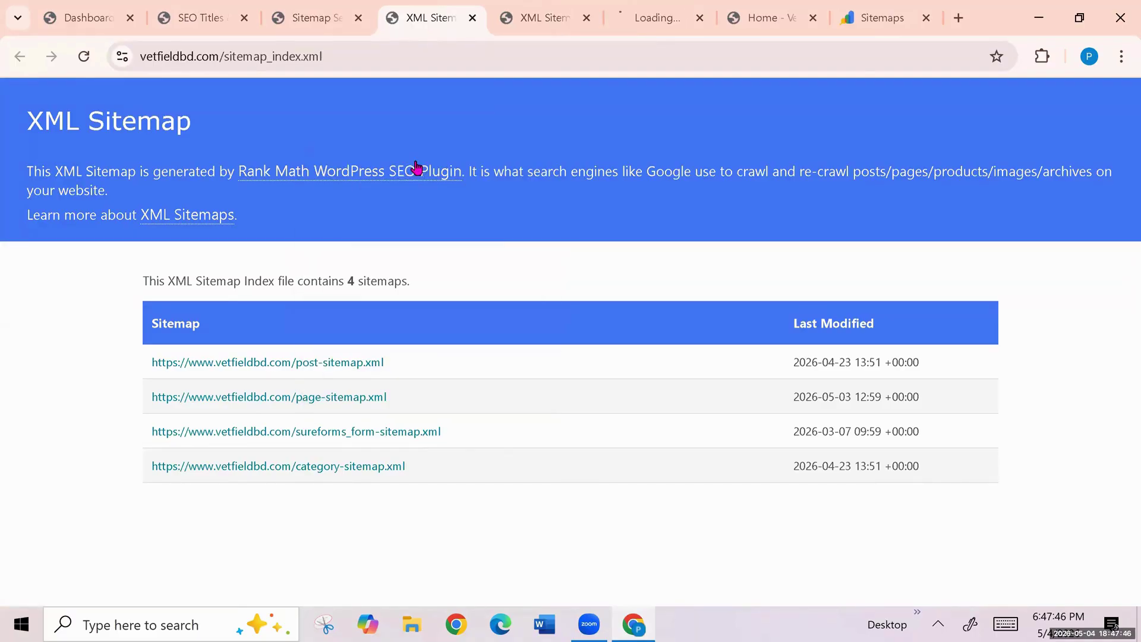
pyautogui.click(644, 15)
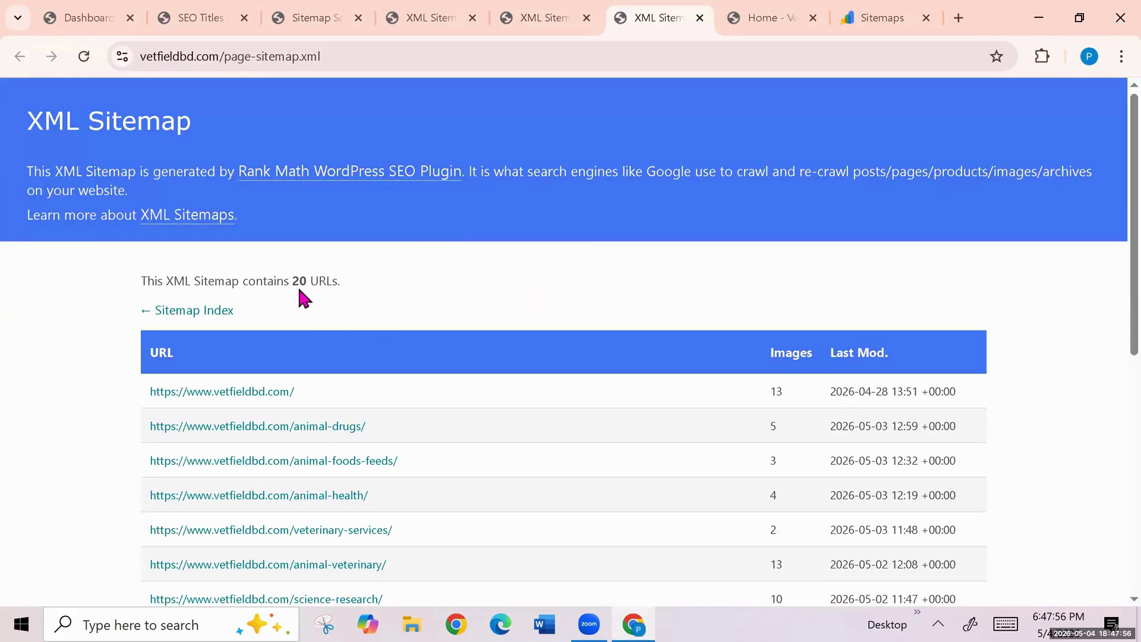
pyautogui.scroll(-3, 398, 294)
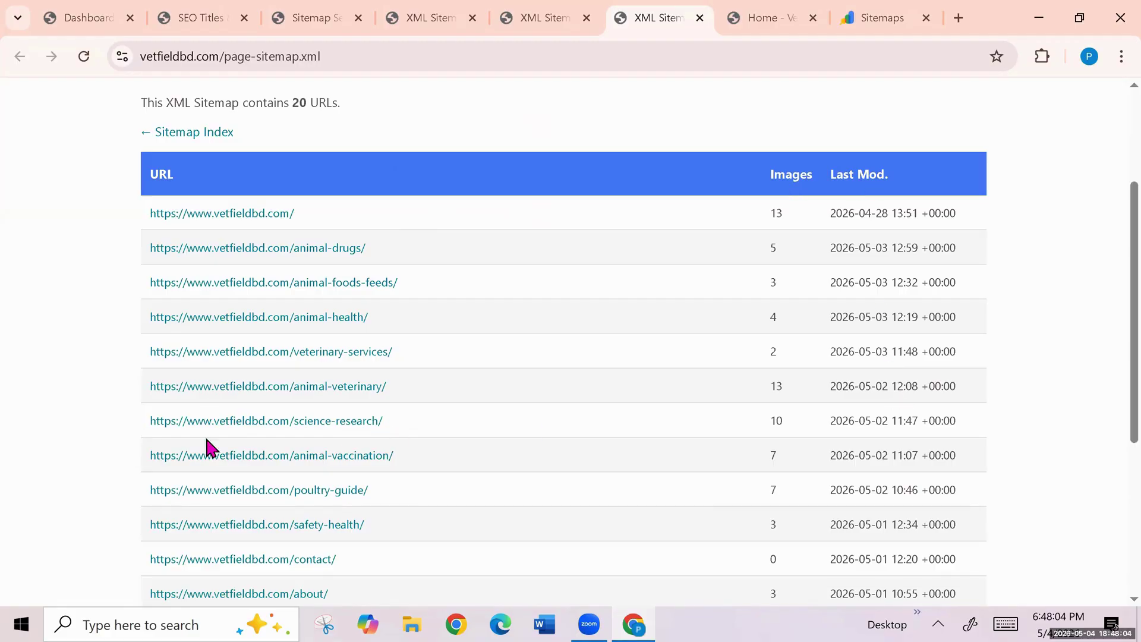
pyautogui.scroll(-3, 419, 452)
pyautogui.scroll(5, 418, 444)
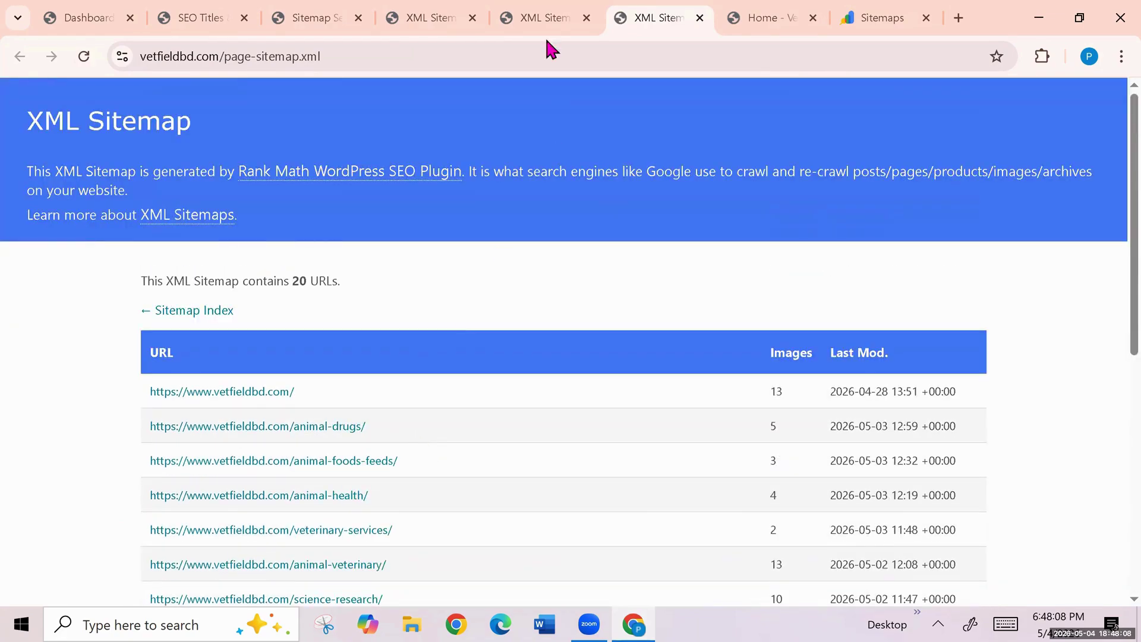
# Step: Revisit the sitemap index, and switch to Google Search Console to dismiss the sitemap submission confirmation
pyautogui.click(524, 18)
pyautogui.click(431, 25)
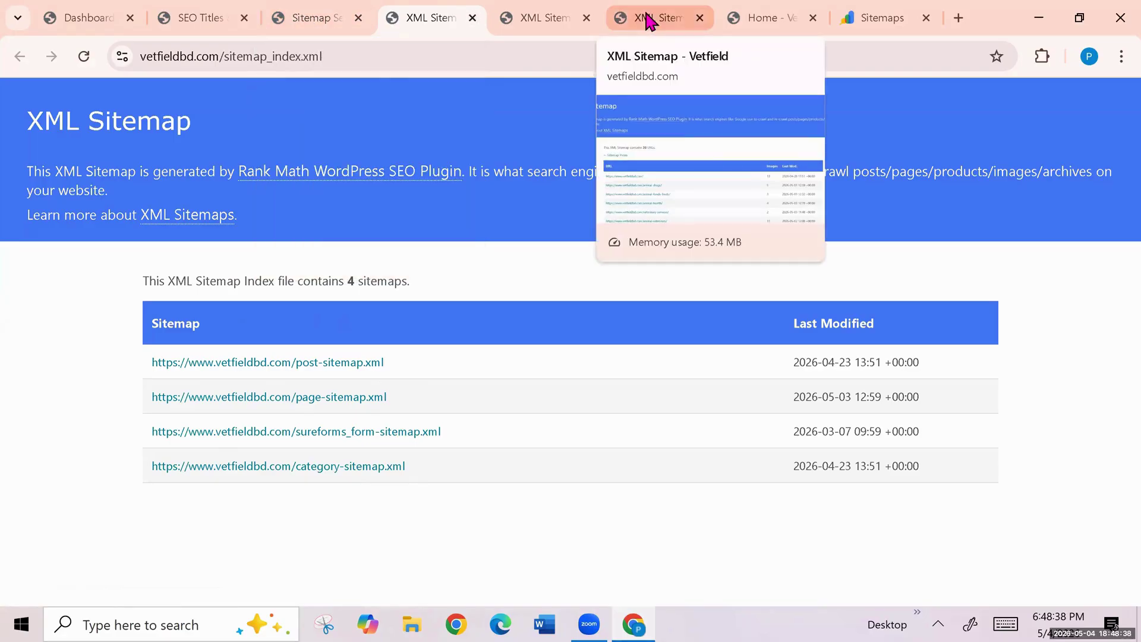
pyautogui.click(873, 17)
pyautogui.click(764, 416)
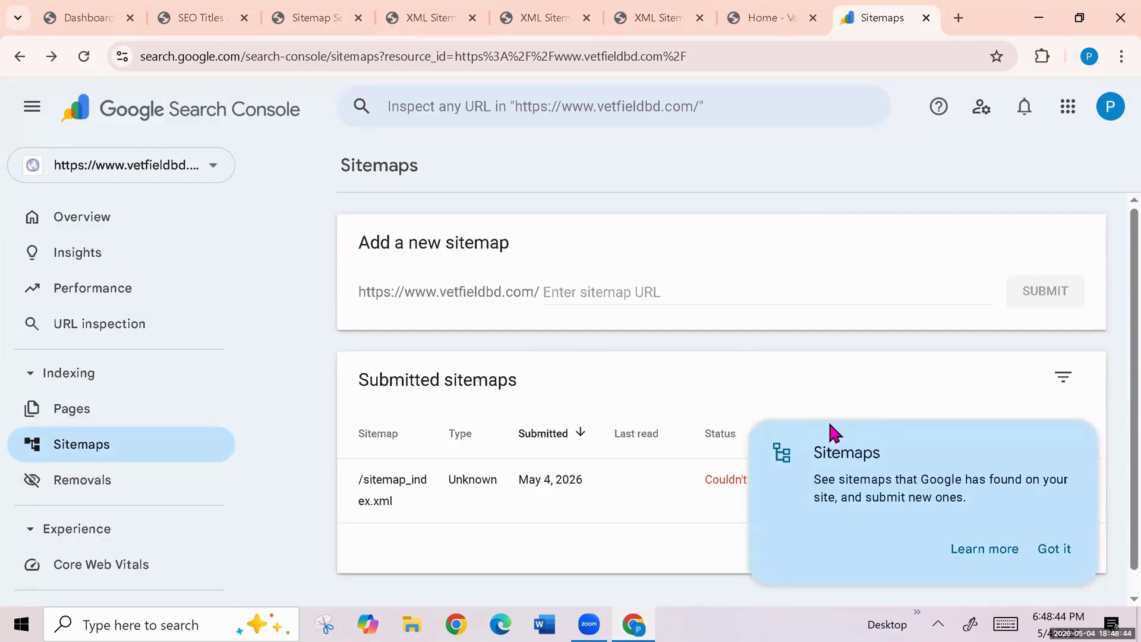
# Step: Dismiss the Sitemaps tip in Search Console and refresh the page to update the submitted sitemap's status
pyautogui.click(1044, 552)
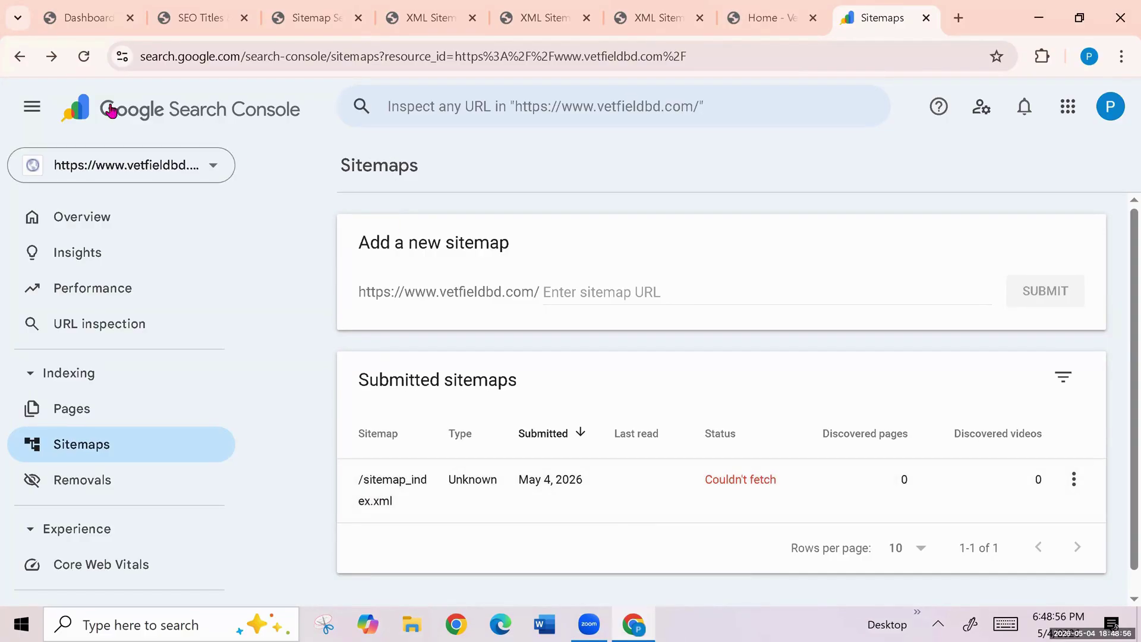
pyautogui.click(83, 54)
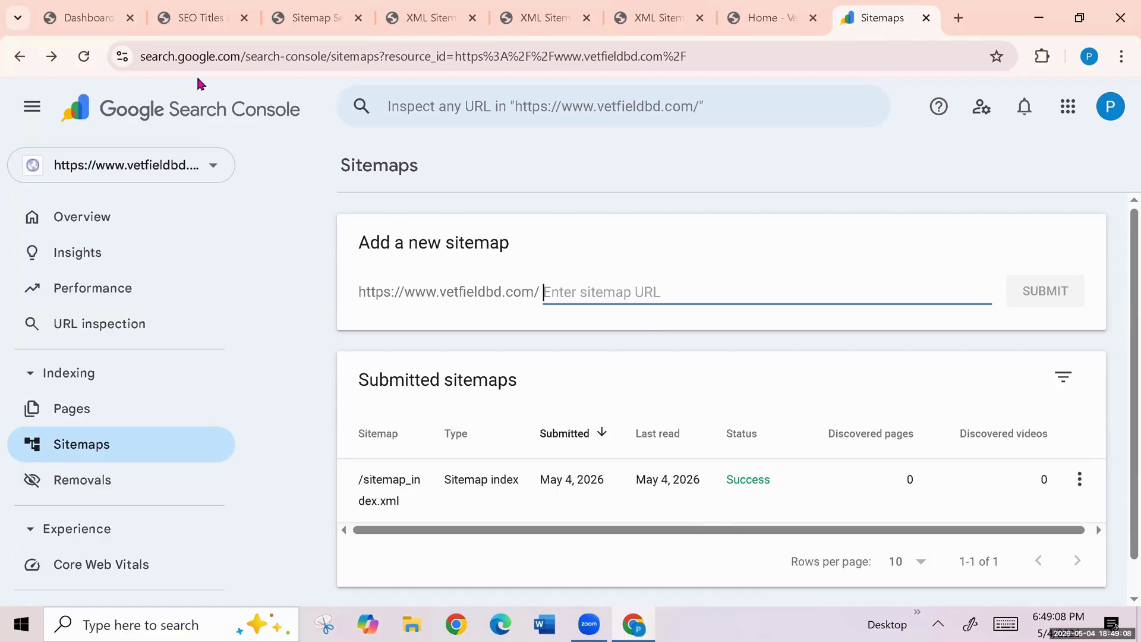
# Step: Return to the WordPress admin, refresh the dashboard, and open the All Posts list in a separate tab
pyautogui.click(307, 17)
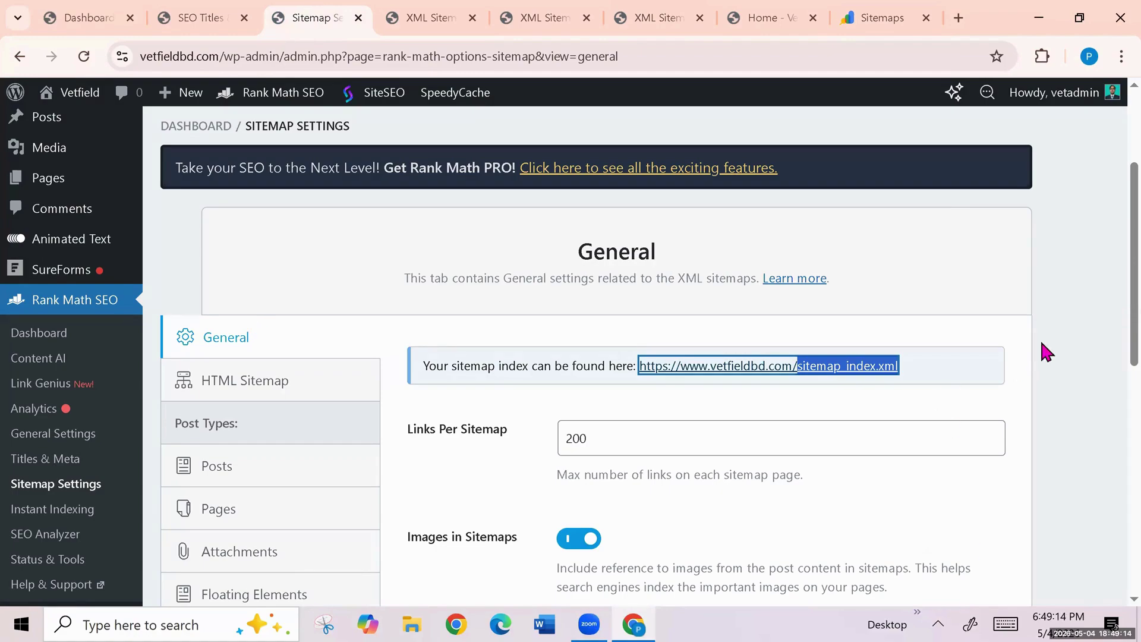
pyautogui.click(413, 241)
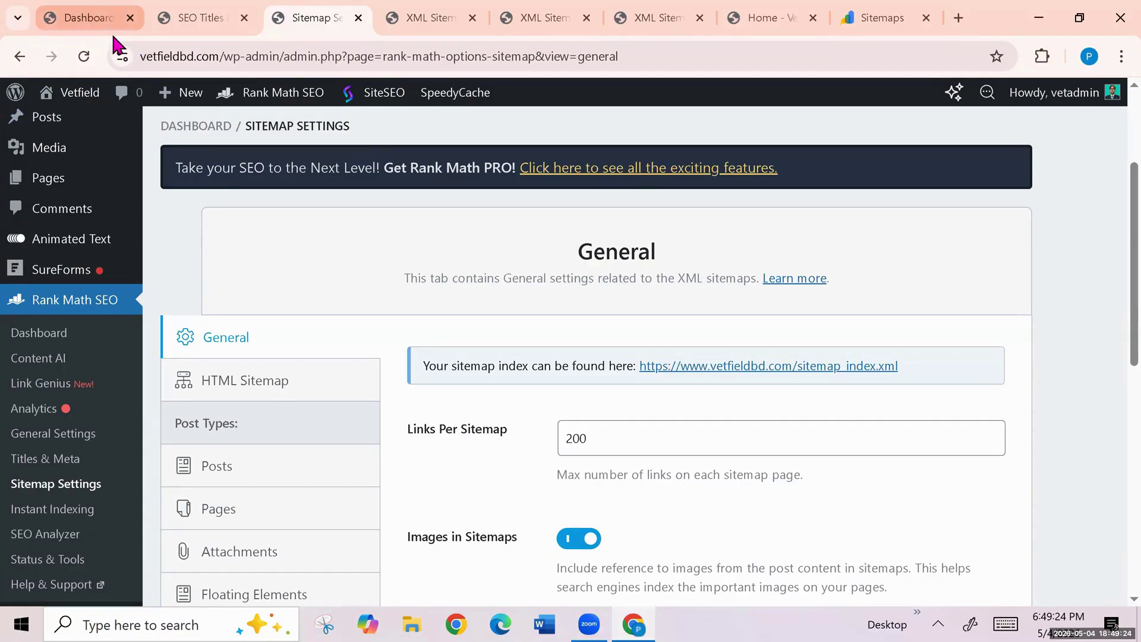
pyautogui.click(98, 19)
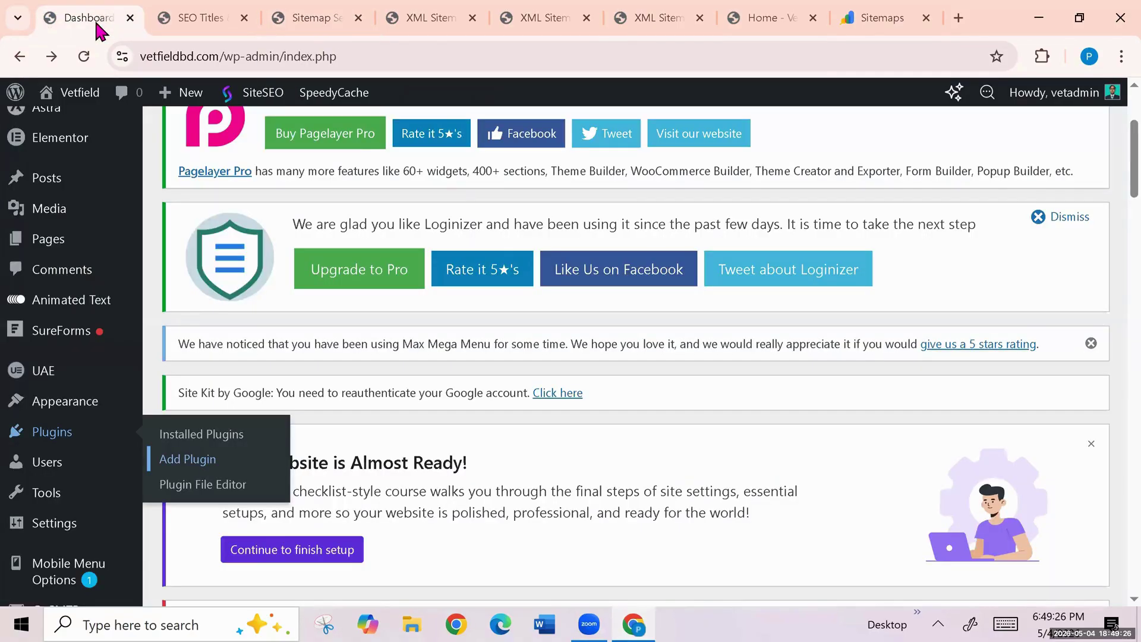
pyautogui.click(84, 55)
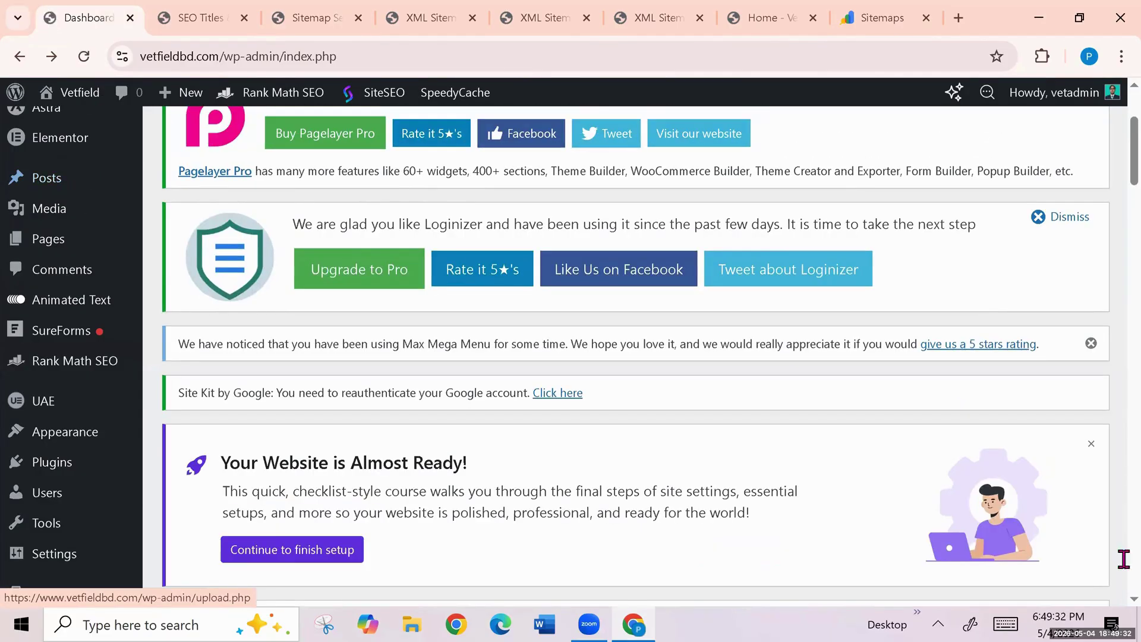
pyautogui.moveTo(21, 176)
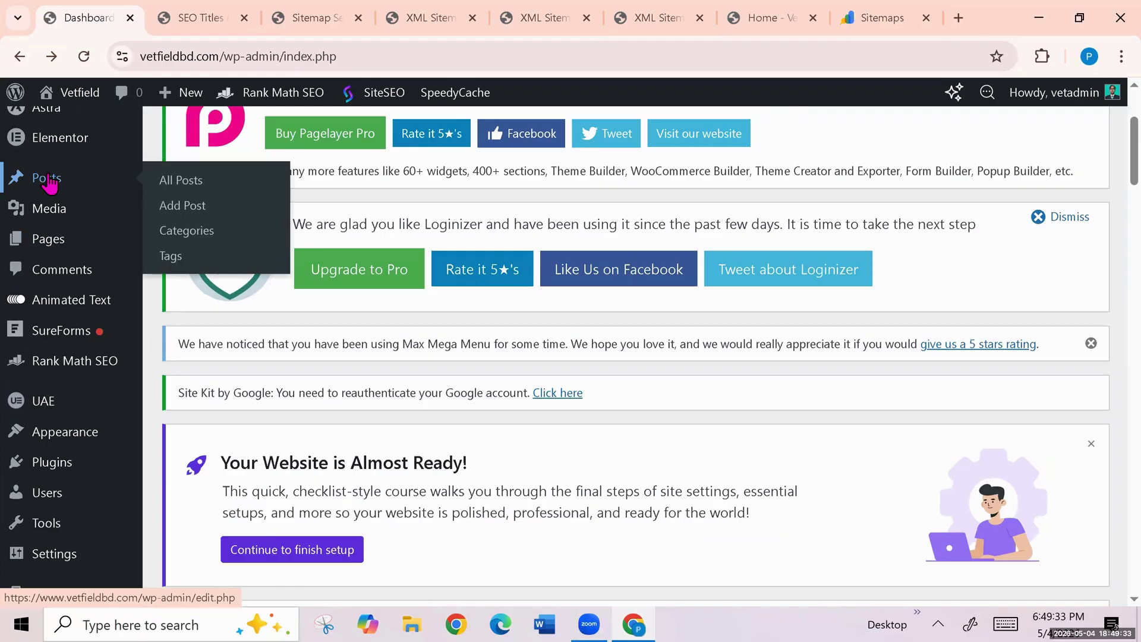
pyautogui.rightClick(184, 182)
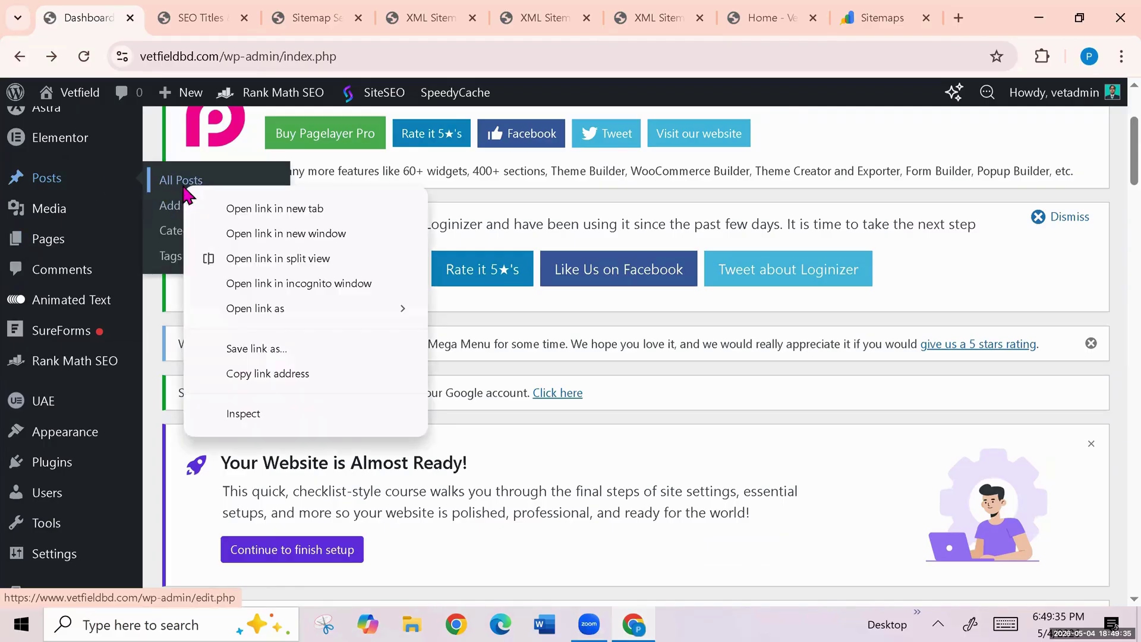
pyautogui.click(295, 210)
pyautogui.click(172, 19)
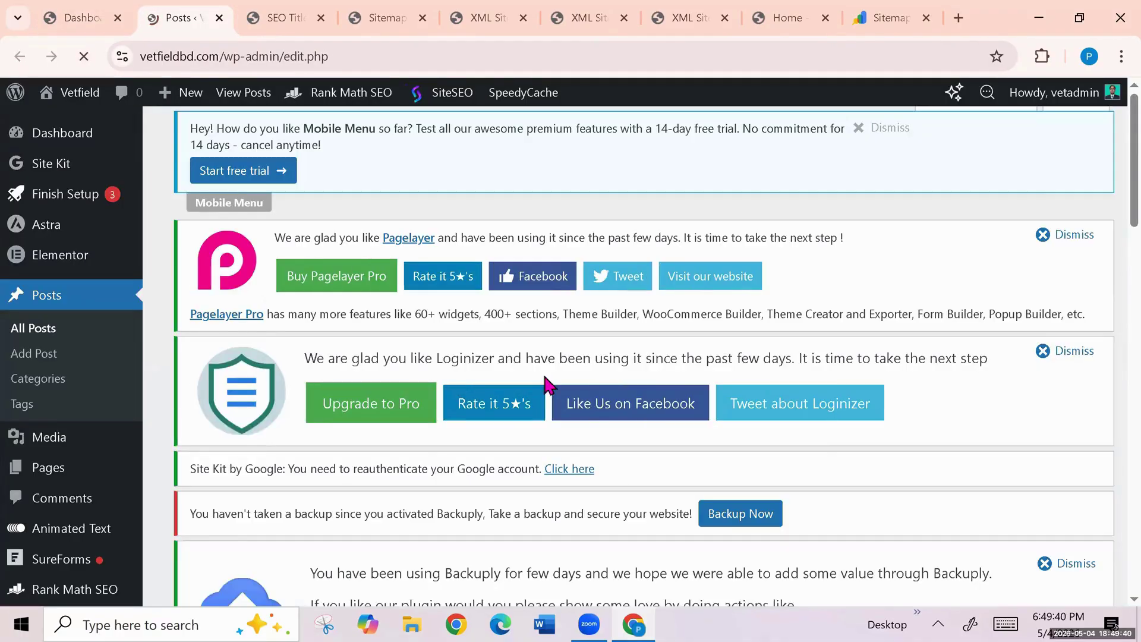
# Step: Open the post "What Is Biosecurity in Poultry" for editing in a separate tab
pyautogui.scroll(-12, 537, 523)
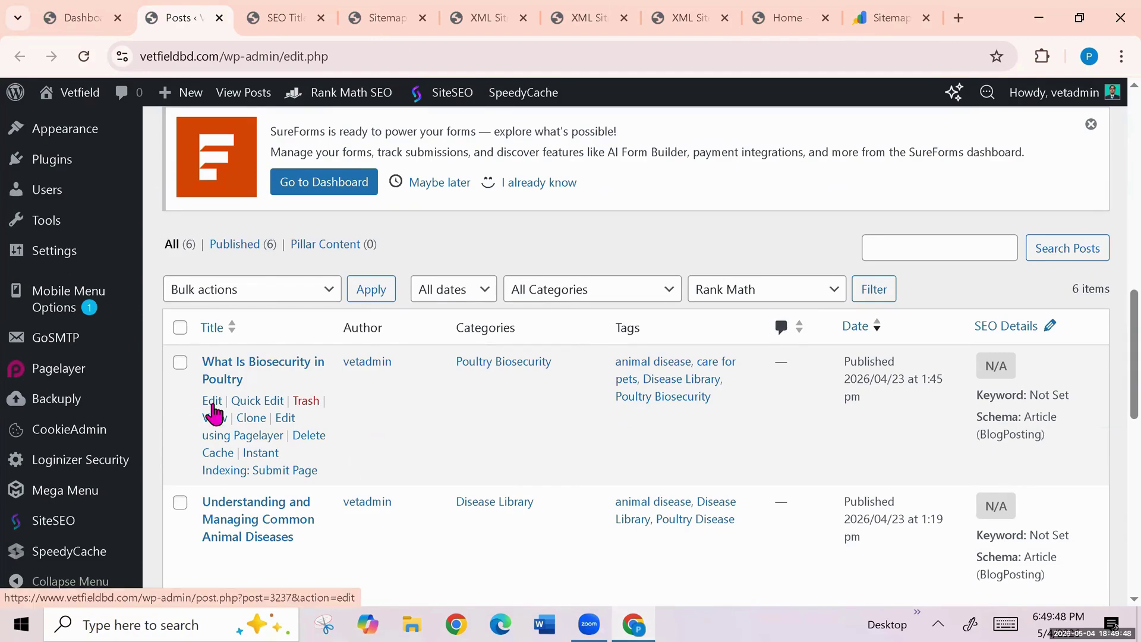
pyautogui.rightClick(215, 414)
pyautogui.click(303, 179)
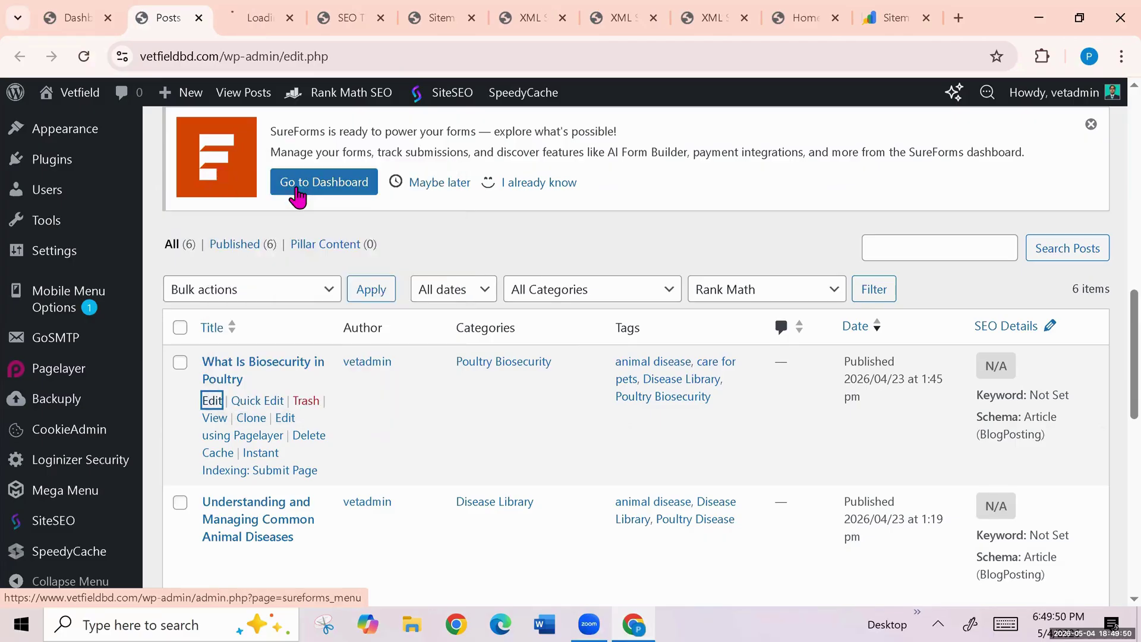
# Step: Close the leftover SEO Titles, Sitemap Settings, XML sitemap, Home and Search Console tabs, and switch to the post editor
pyautogui.click(380, 18)
pyautogui.click(380, 18)
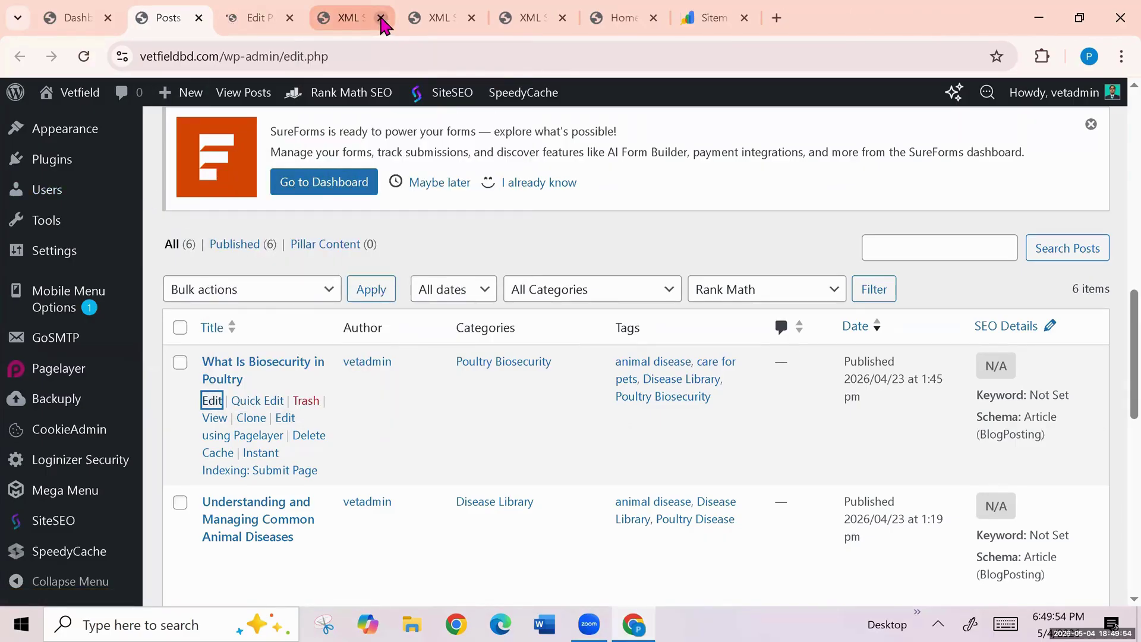
pyautogui.click(380, 17)
pyautogui.click(380, 18)
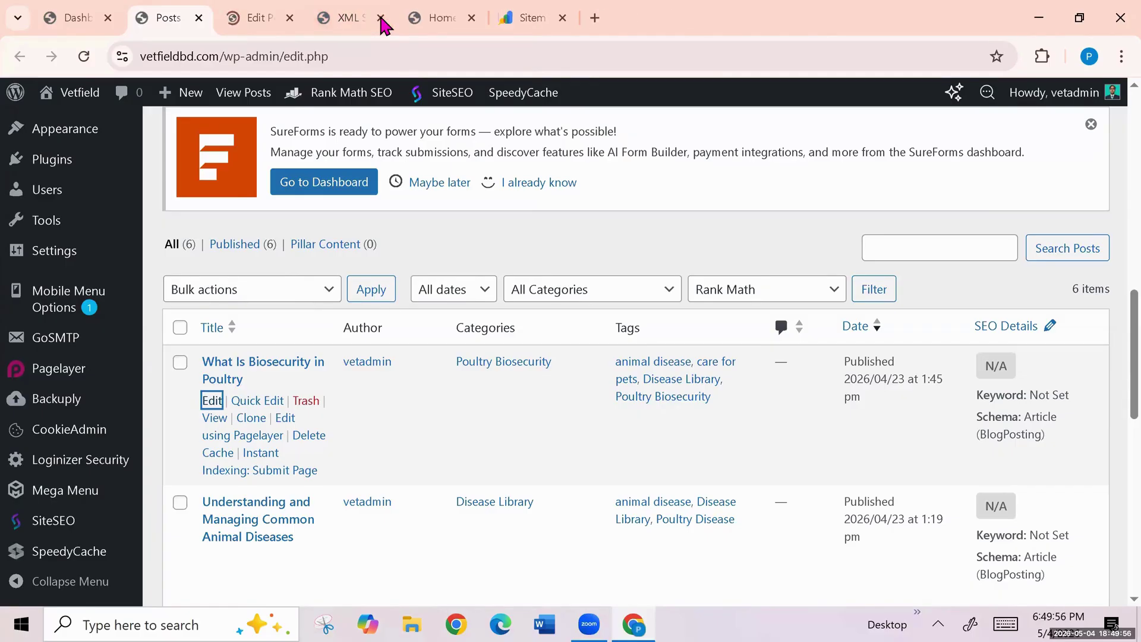
pyautogui.click(380, 18)
pyautogui.click(380, 18)
pyautogui.click(270, 19)
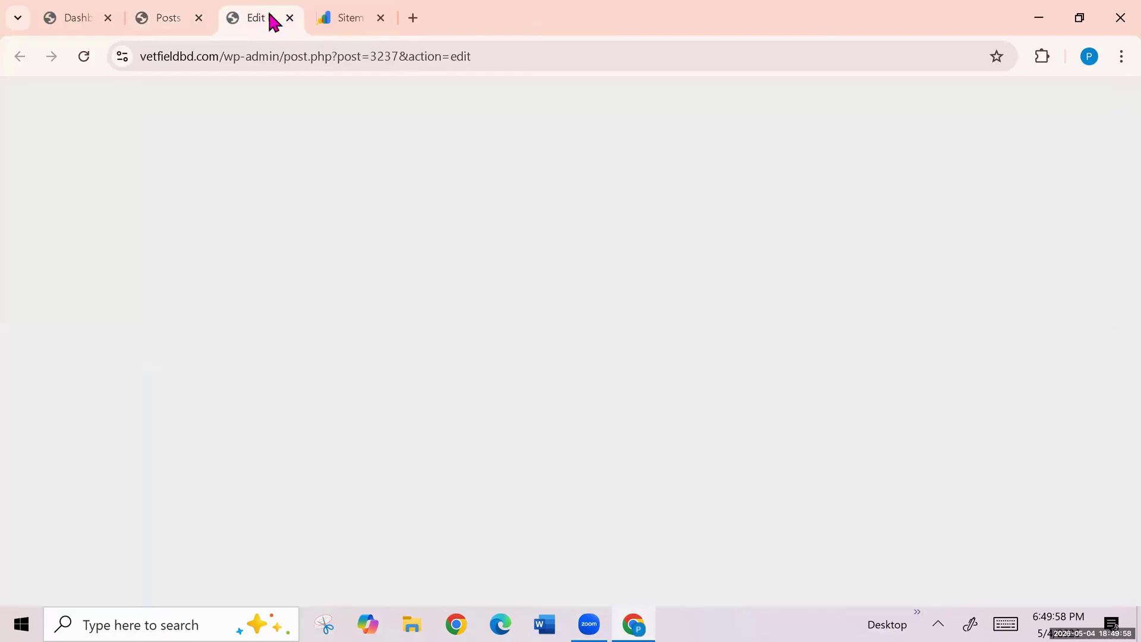
pyautogui.middleClick(349, 19)
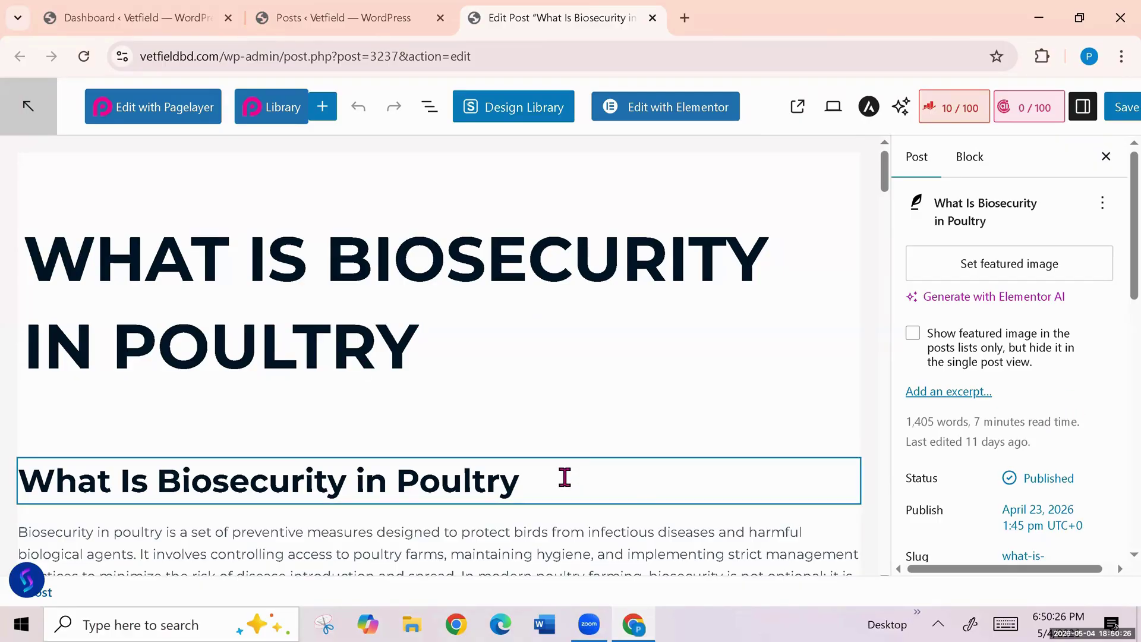
# Step: Select the "What Is Biosecurity in Poultry" heading block and open the post's Rank Math SEO settings
pyautogui.scroll(-1, 566, 476)
pyautogui.scroll(1, 565, 477)
pyautogui.click(552, 488)
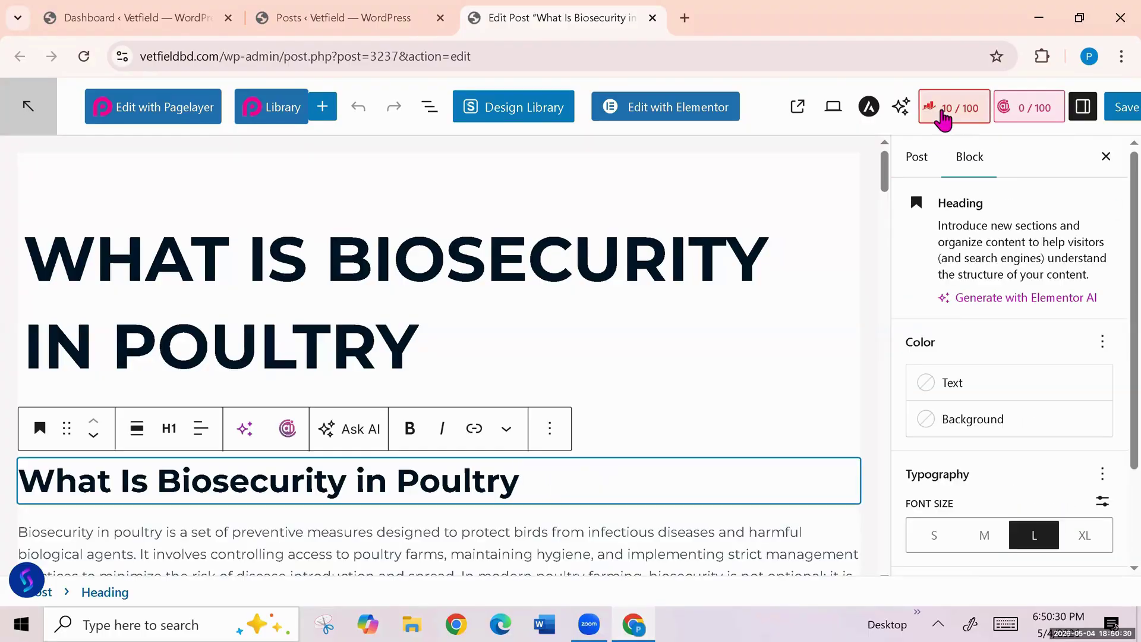
pyautogui.click(953, 113)
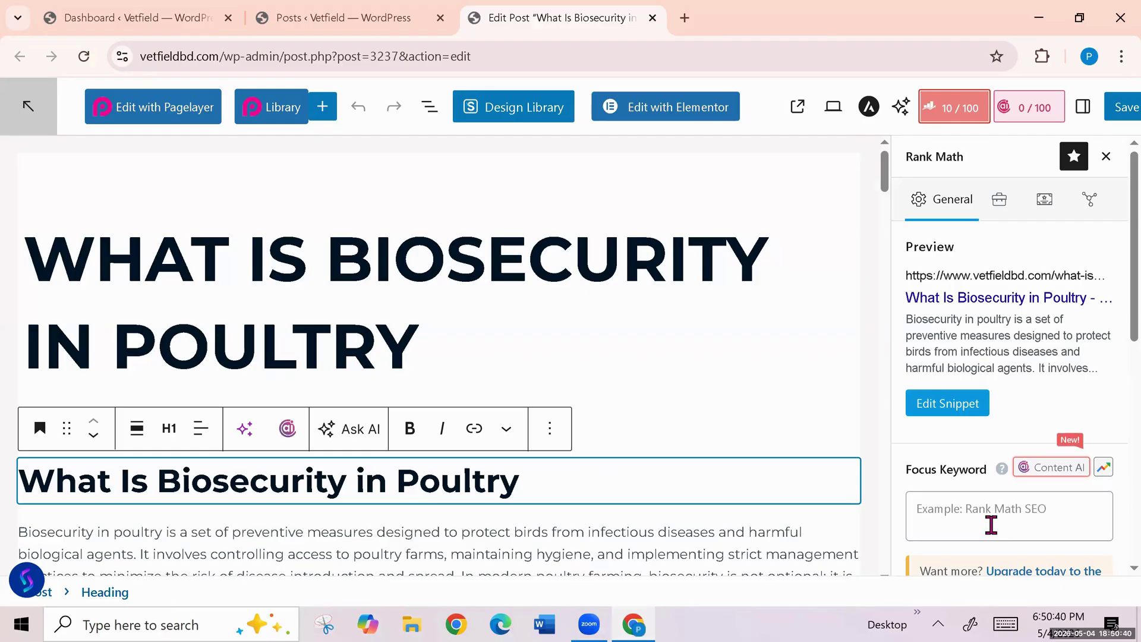
# Step: Highlight the heading text and review the post's Rank Math checks, from Basic SEO through Content Readability
pyautogui.tripleClick(184, 476)
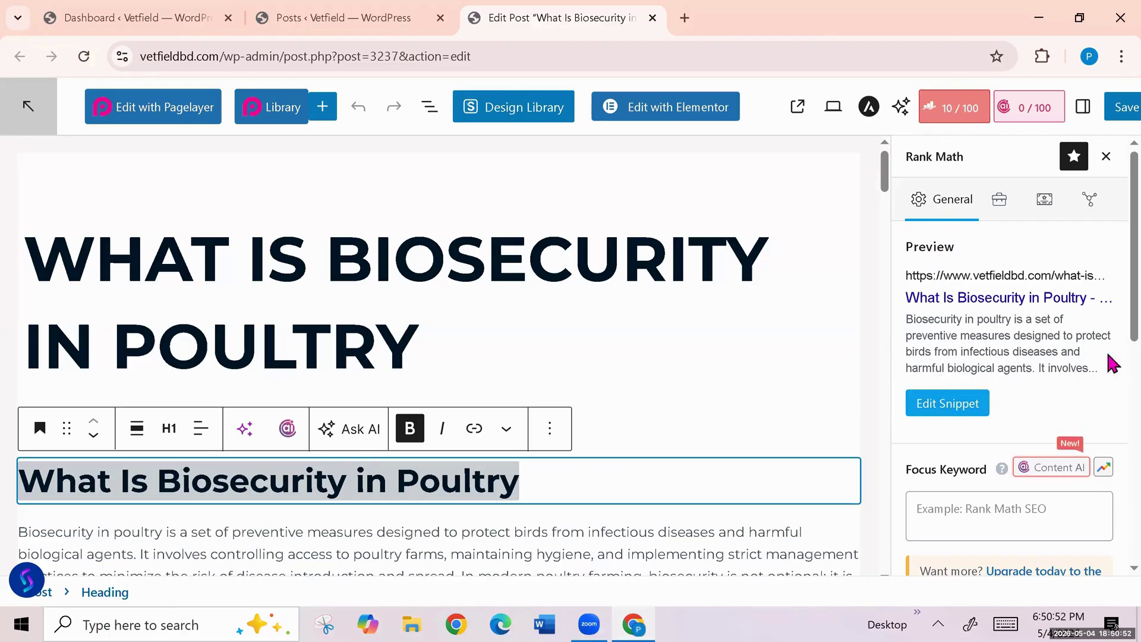
pyautogui.scroll(-8, 1111, 326)
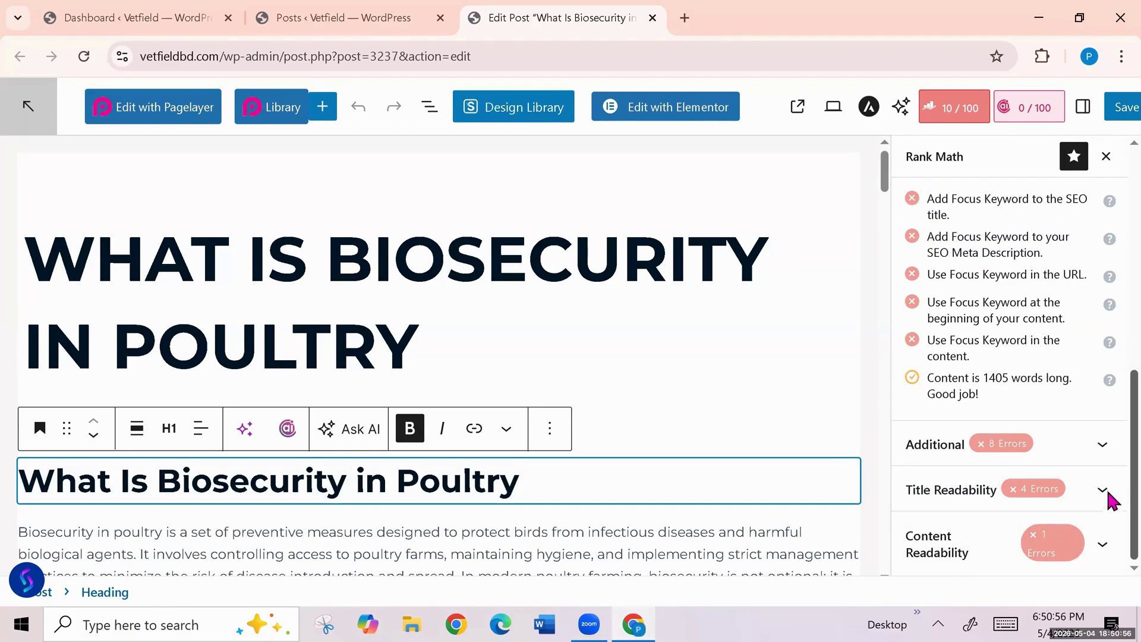
pyautogui.scroll(7, 1110, 416)
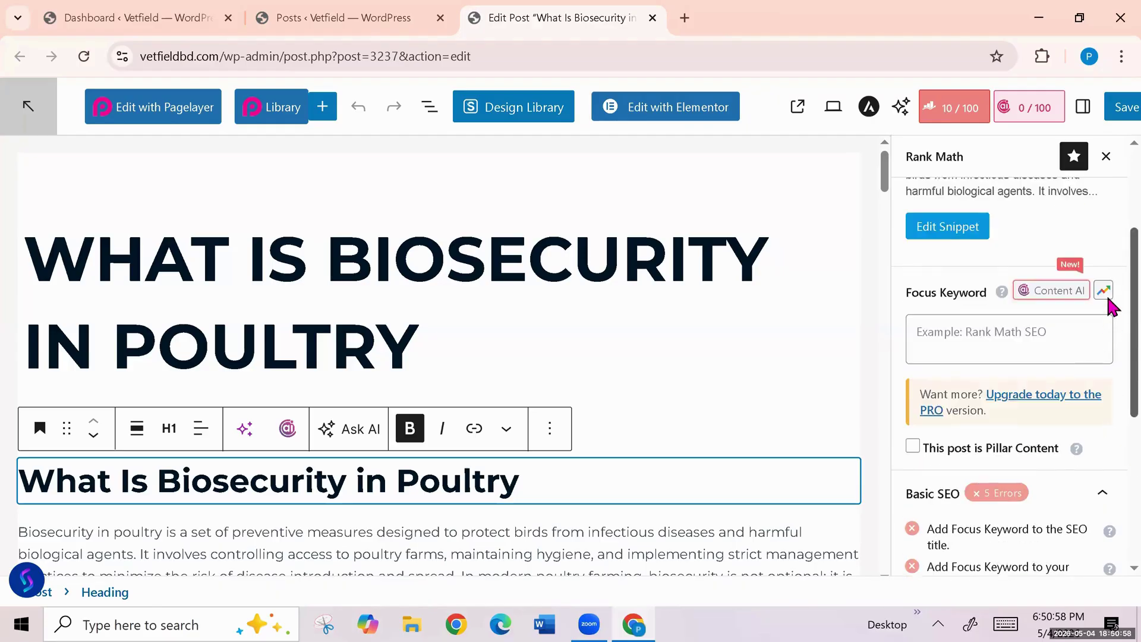
pyautogui.scroll(2, 1111, 259)
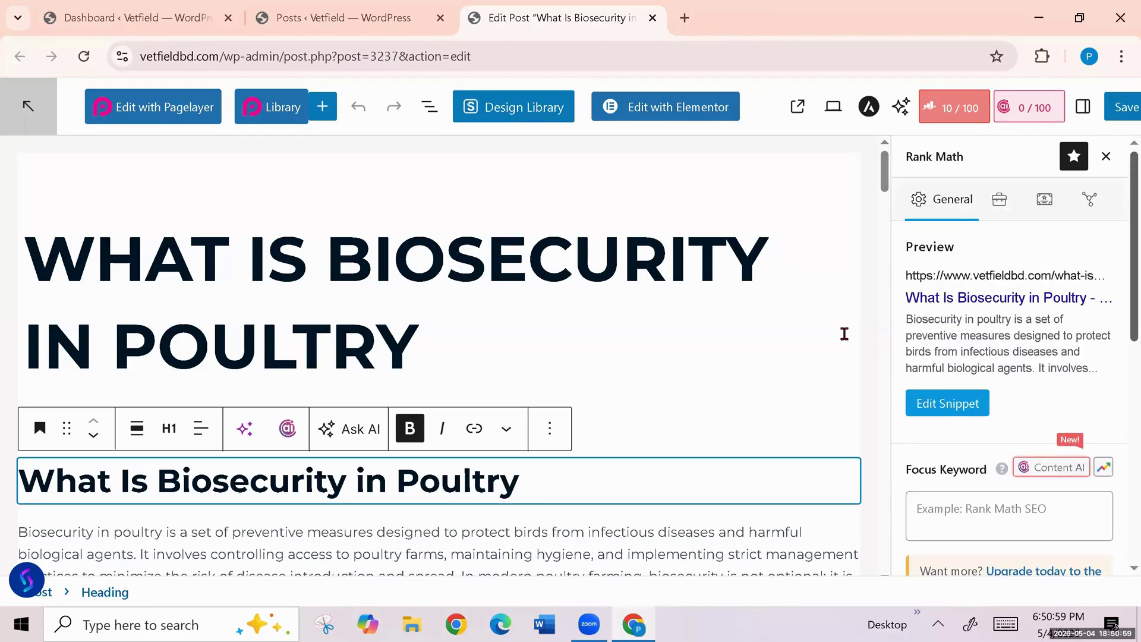
# Step: Check the title and permalink in the post's Preview Snippet Editor, and close it
pyautogui.click(949, 407)
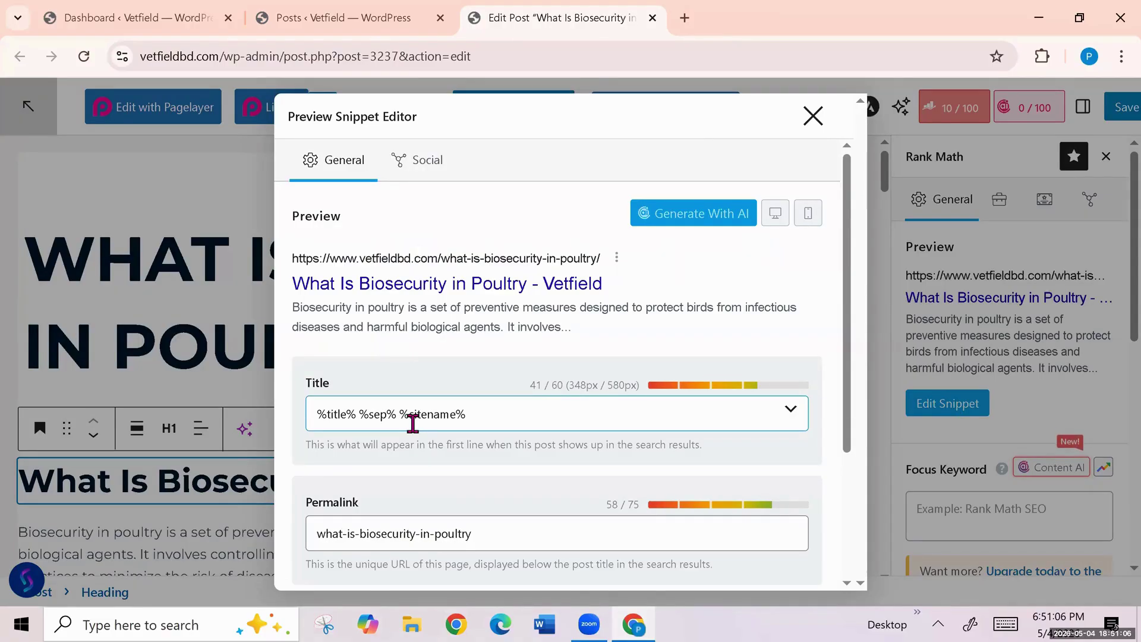
pyautogui.click(375, 535)
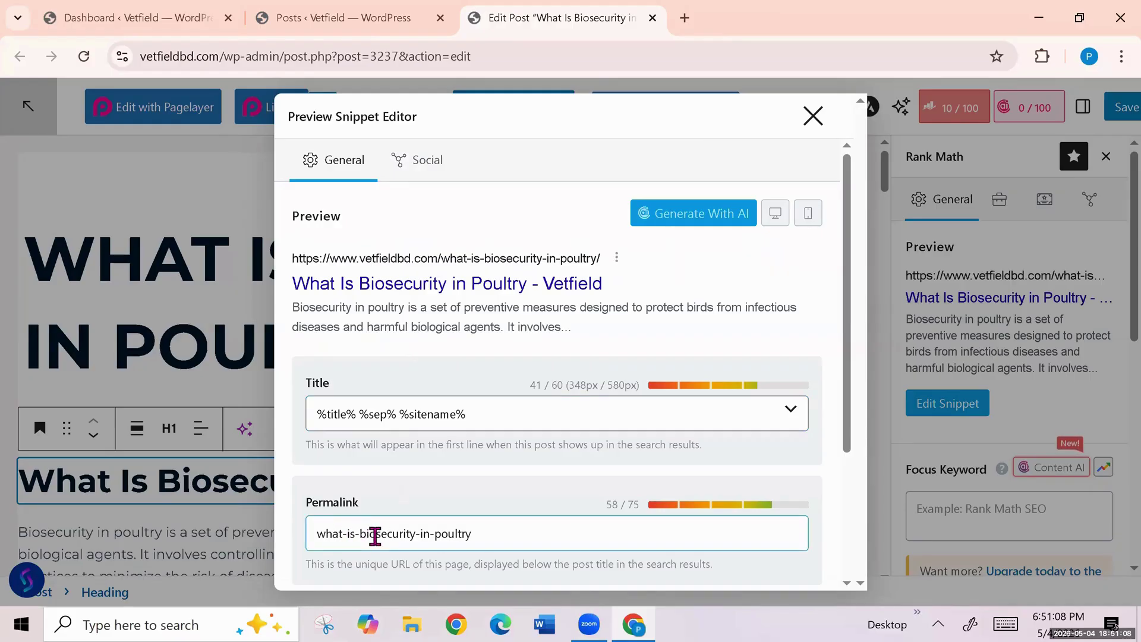
pyautogui.click(811, 123)
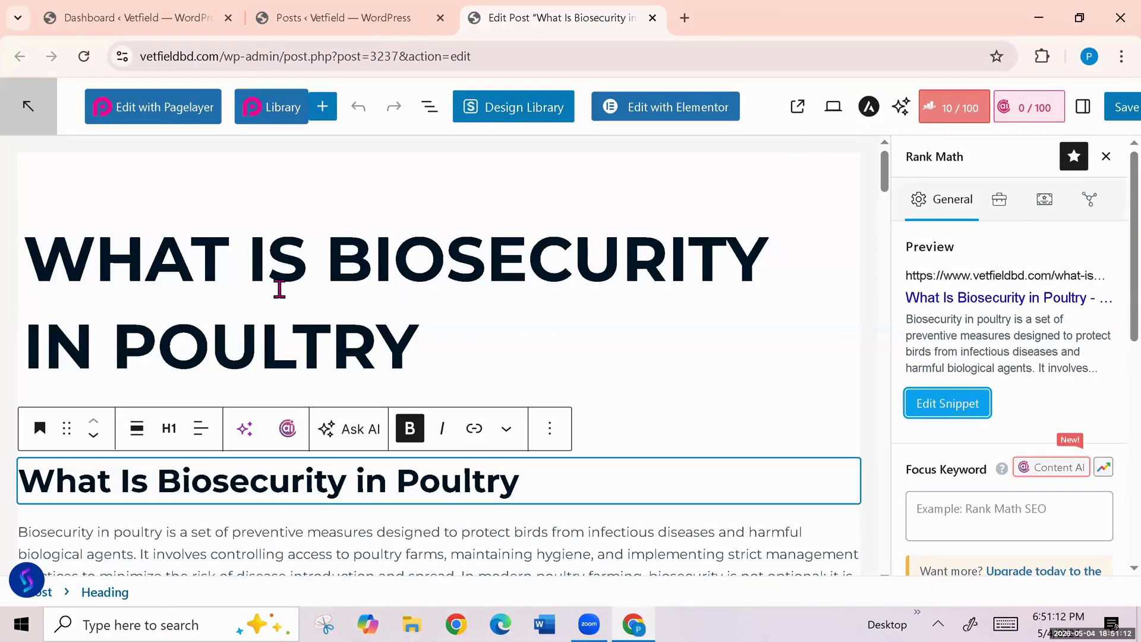
# Step: Open the published "What Is Biosecurity in Poultry" post from the posts list in a separate tab and view it
pyautogui.click(328, 17)
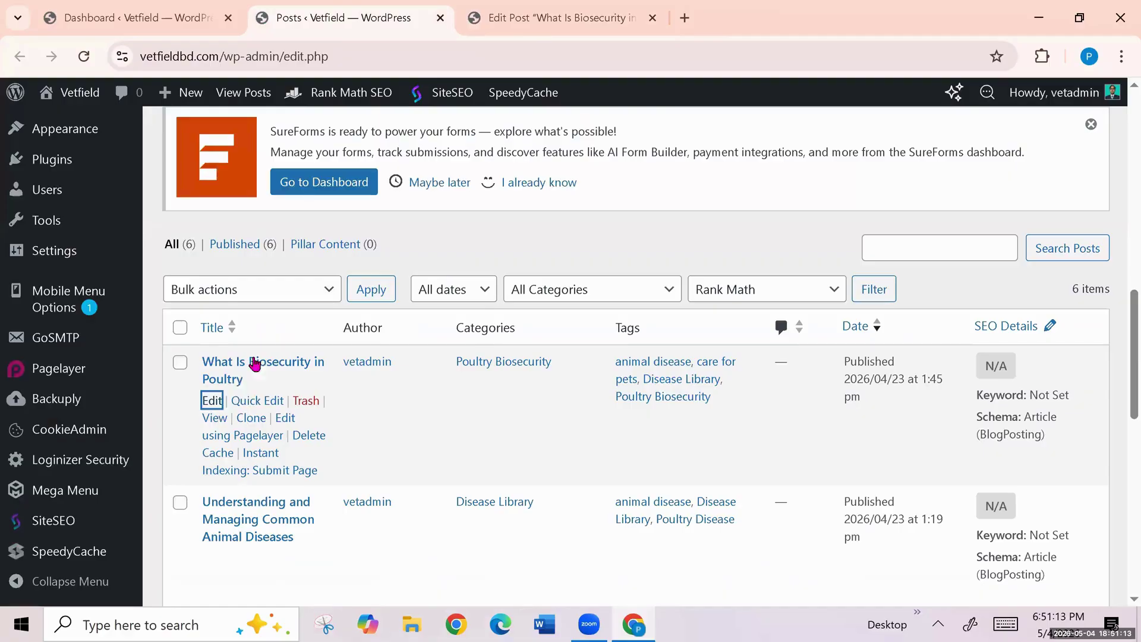
pyautogui.rightClick(219, 420)
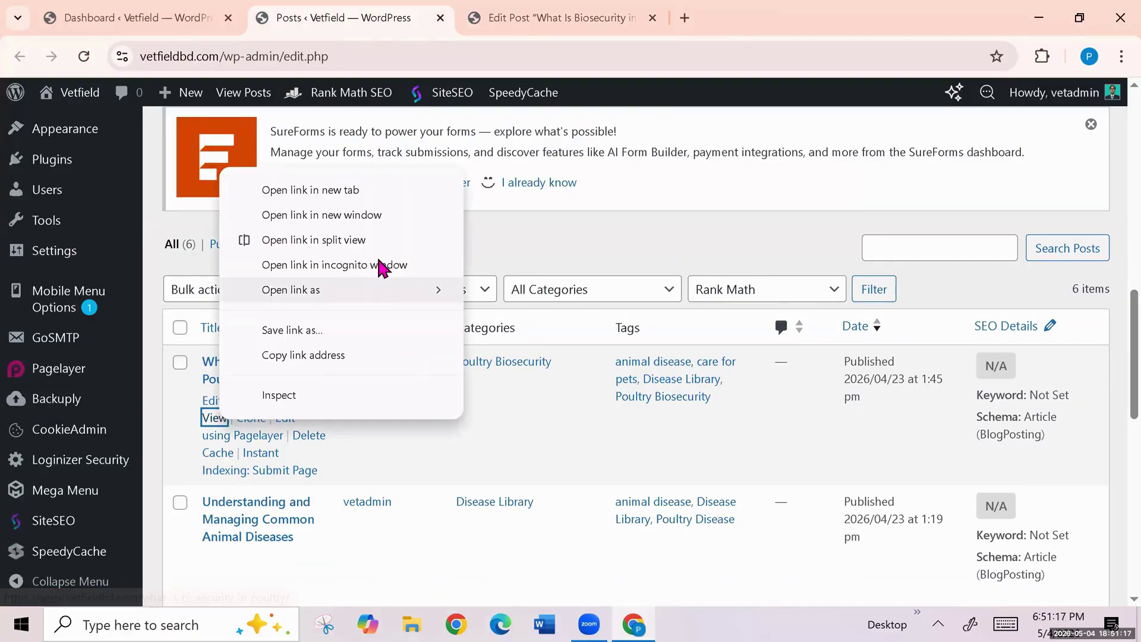
pyautogui.click(353, 192)
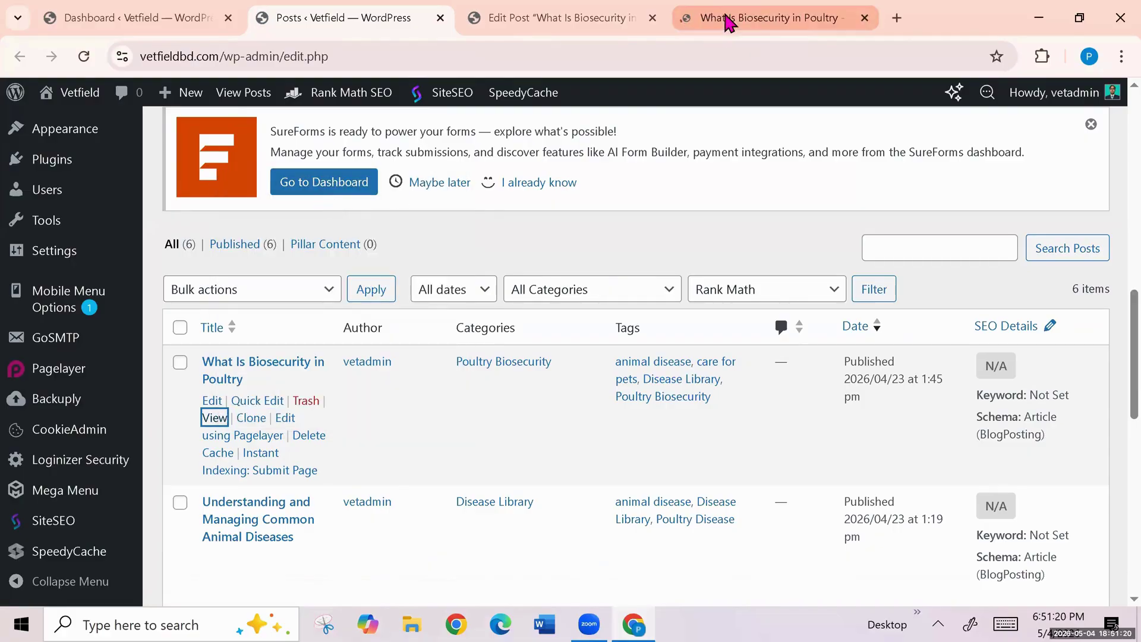
pyautogui.click(728, 23)
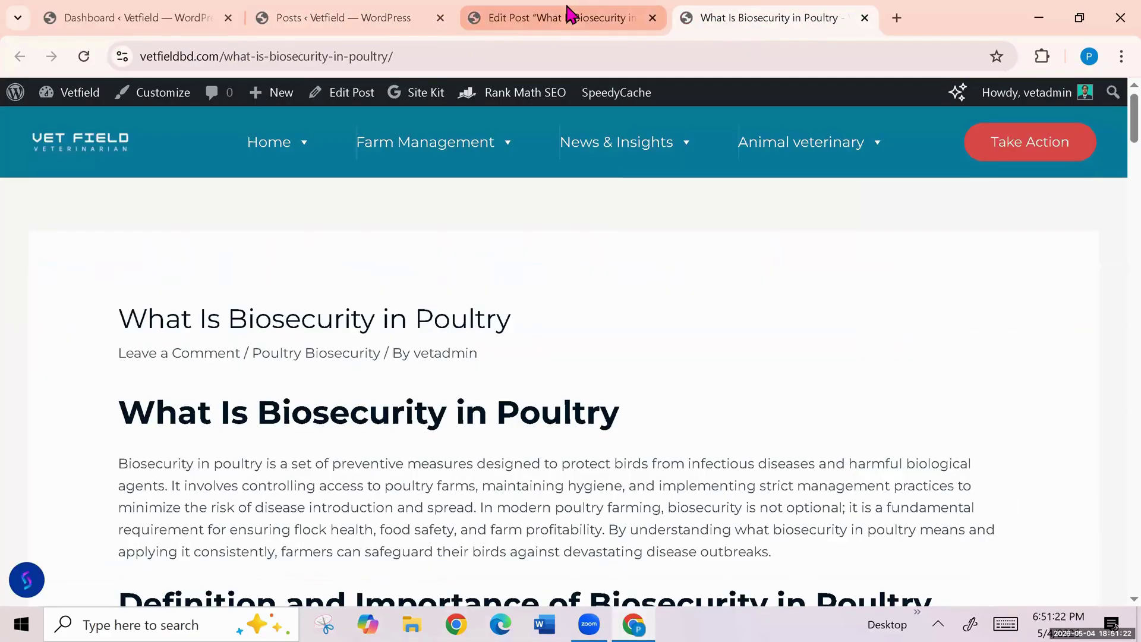
# Step: Return to the post editor, review the snippet's title, permalink and description, and close the snippet editor
pyautogui.click(566, 15)
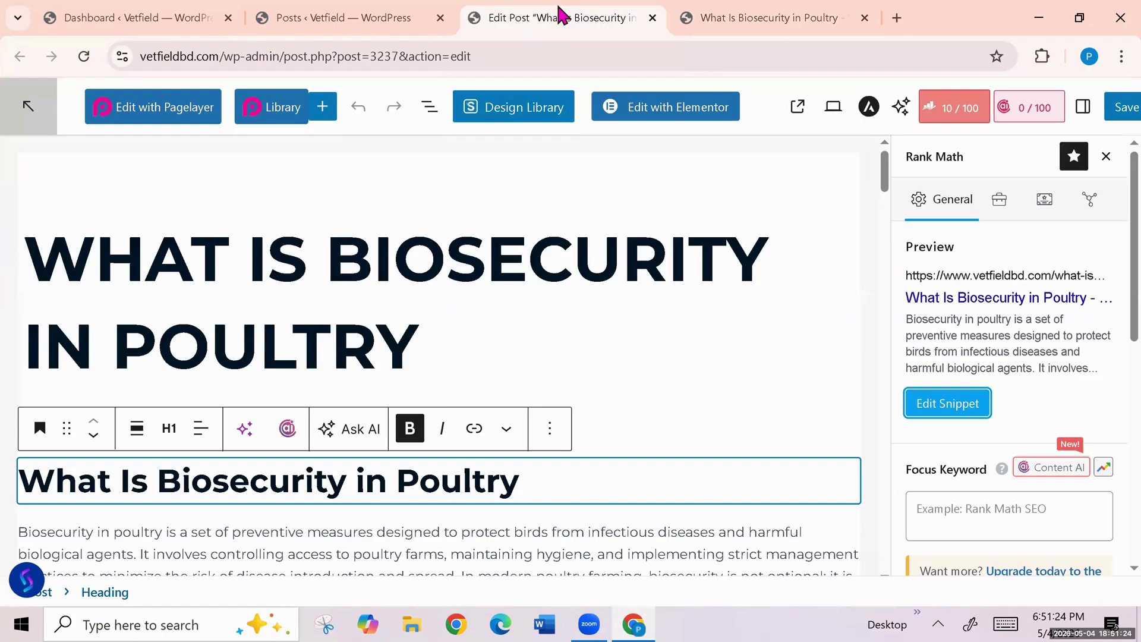
pyautogui.click(947, 410)
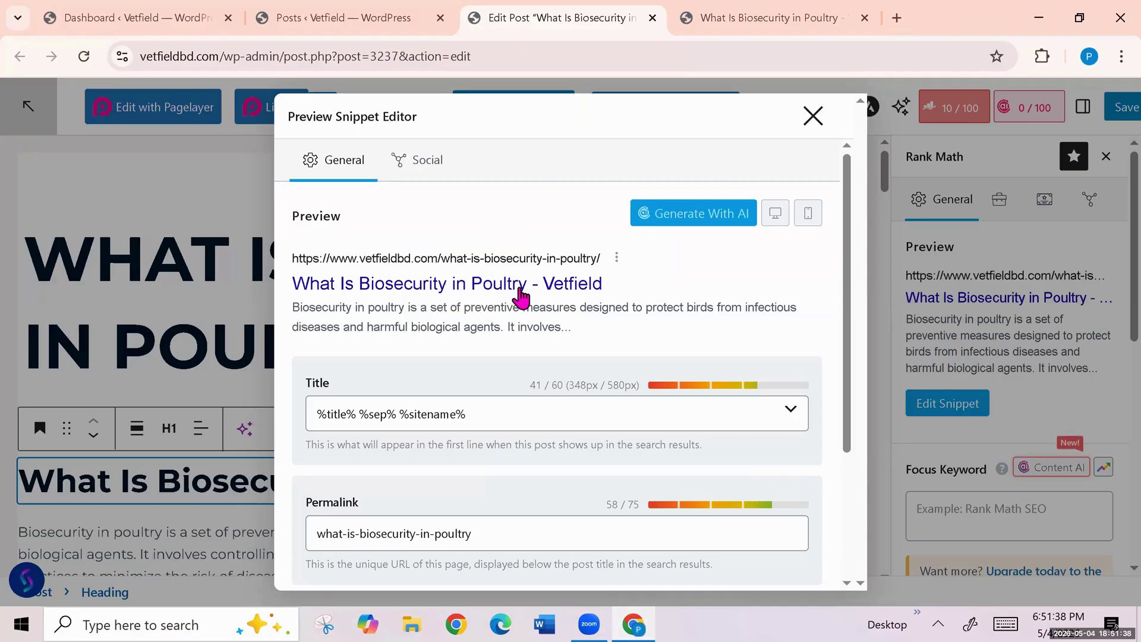
pyautogui.scroll(-2, 491, 460)
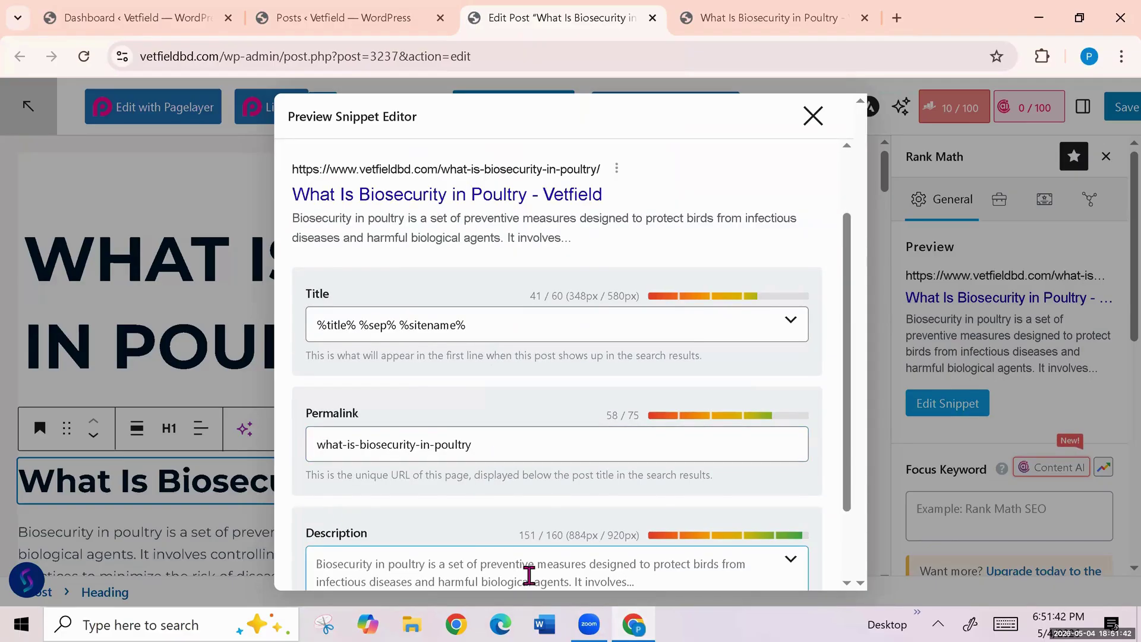
pyautogui.scroll(-2, 527, 575)
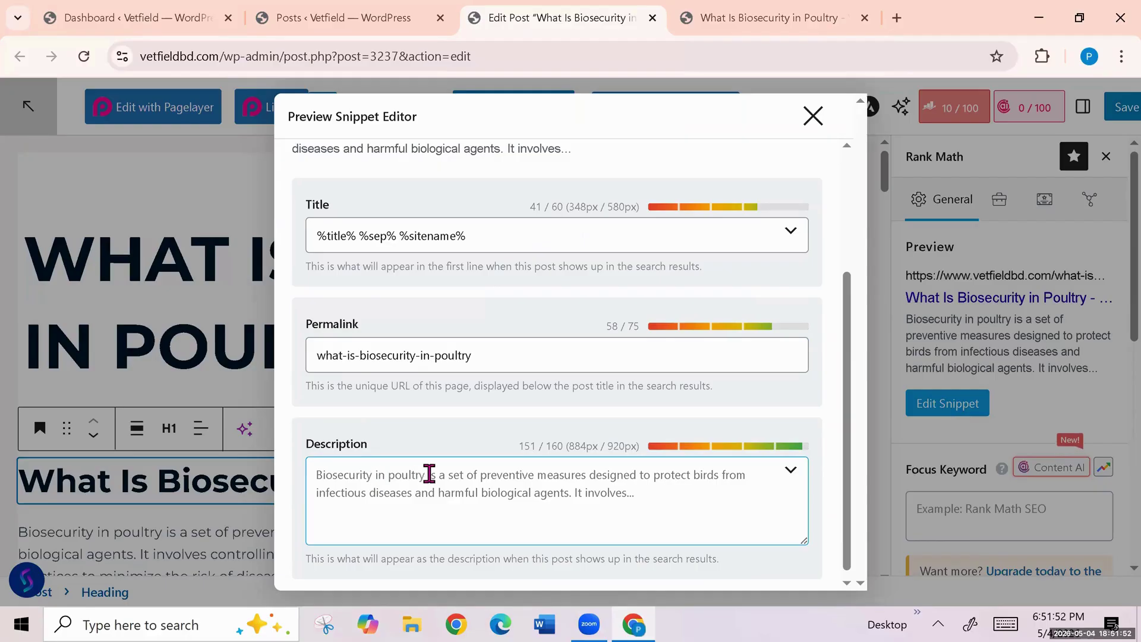
pyautogui.click(812, 116)
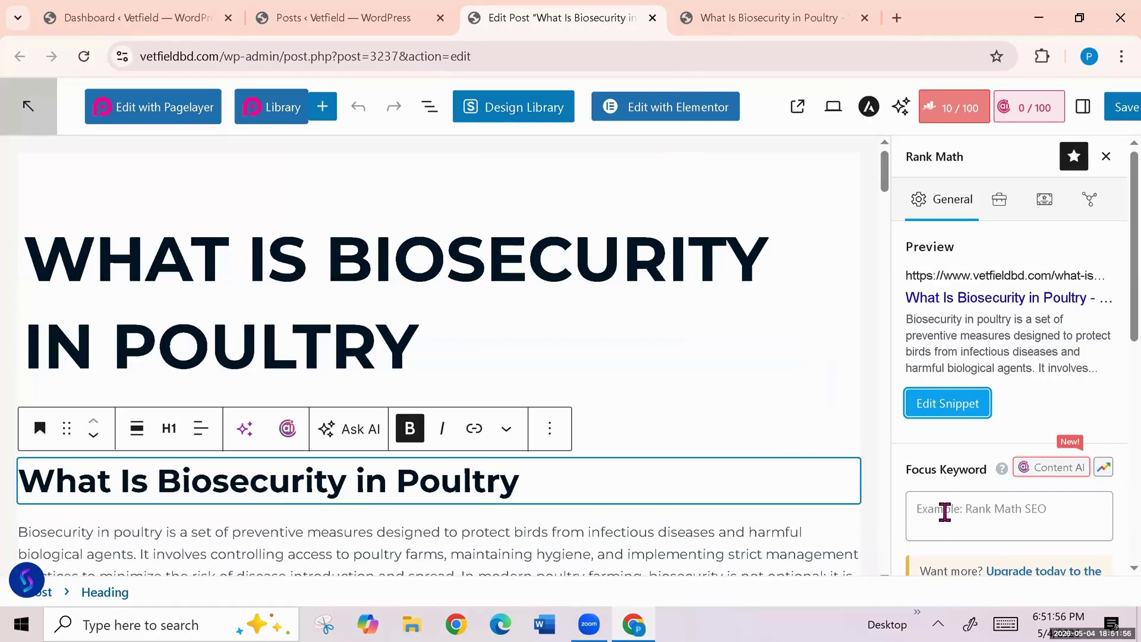
# Step: Copy the phrase "Biosecurity in poultry" from the start of the first paragraph of the published post
pyautogui.click(738, 19)
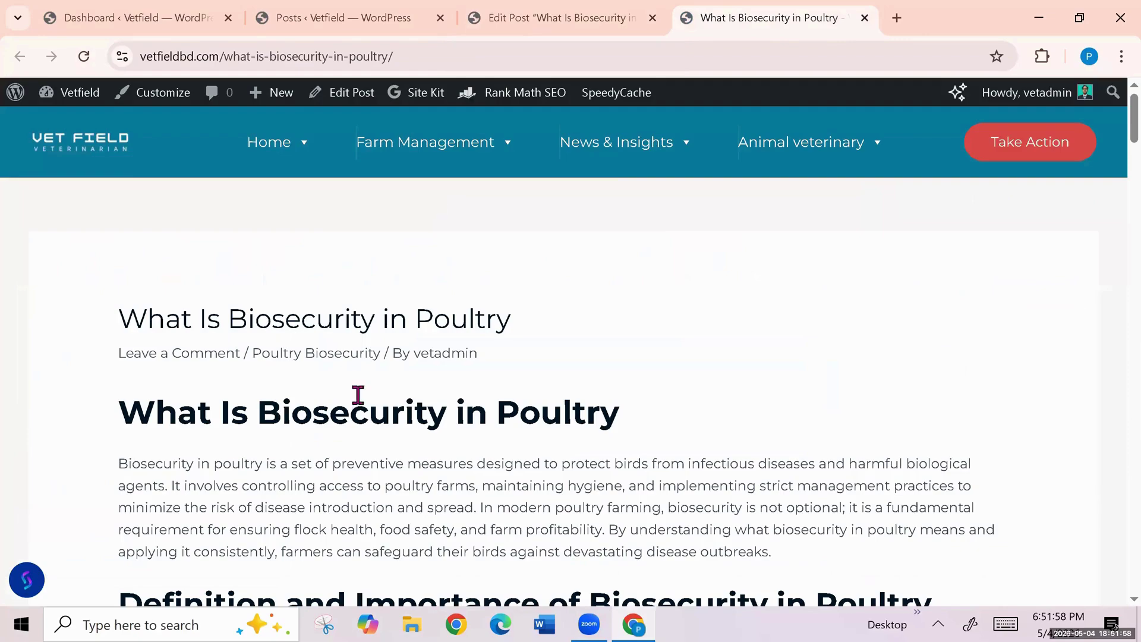
pyautogui.moveTo(262, 463); pyautogui.dragTo(112, 463)
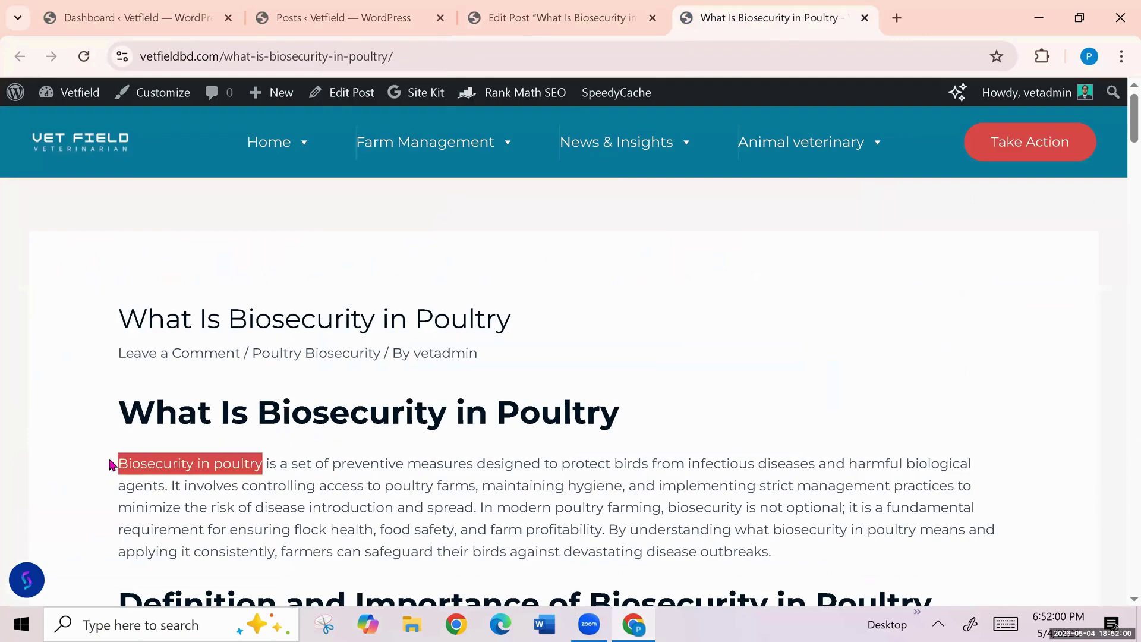
pyautogui.rightClick(147, 462)
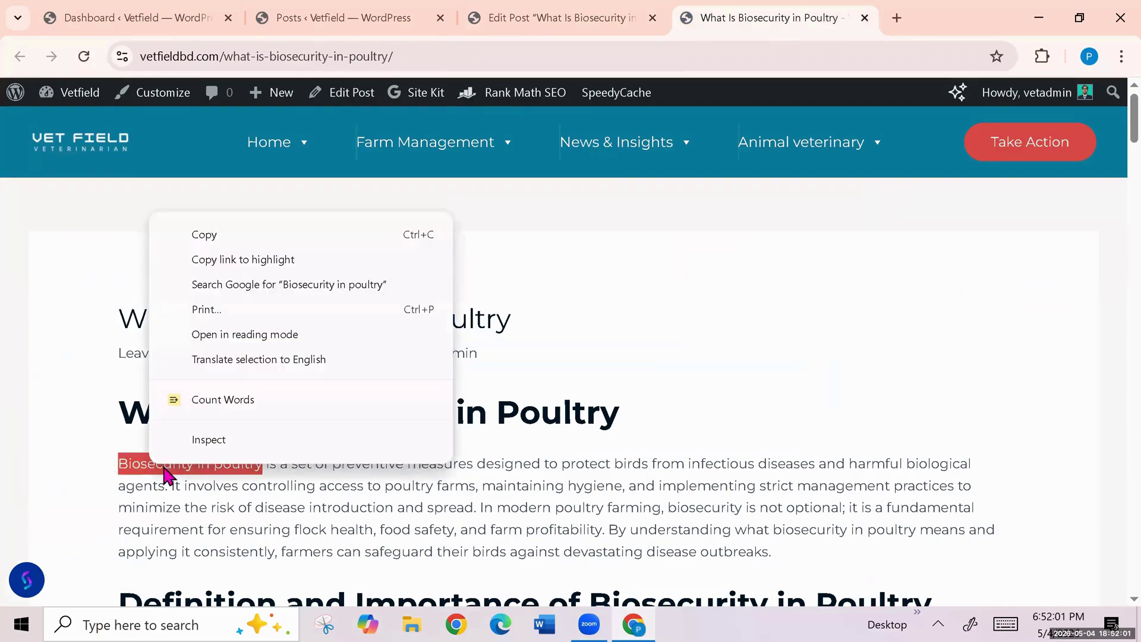
pyautogui.click(229, 233)
# Step: Return to the post editor and add "Biosecurity in poultry" as the post's Rank Math focus keyword
pyautogui.click(533, 9)
pyautogui.scroll(-2, 1022, 469)
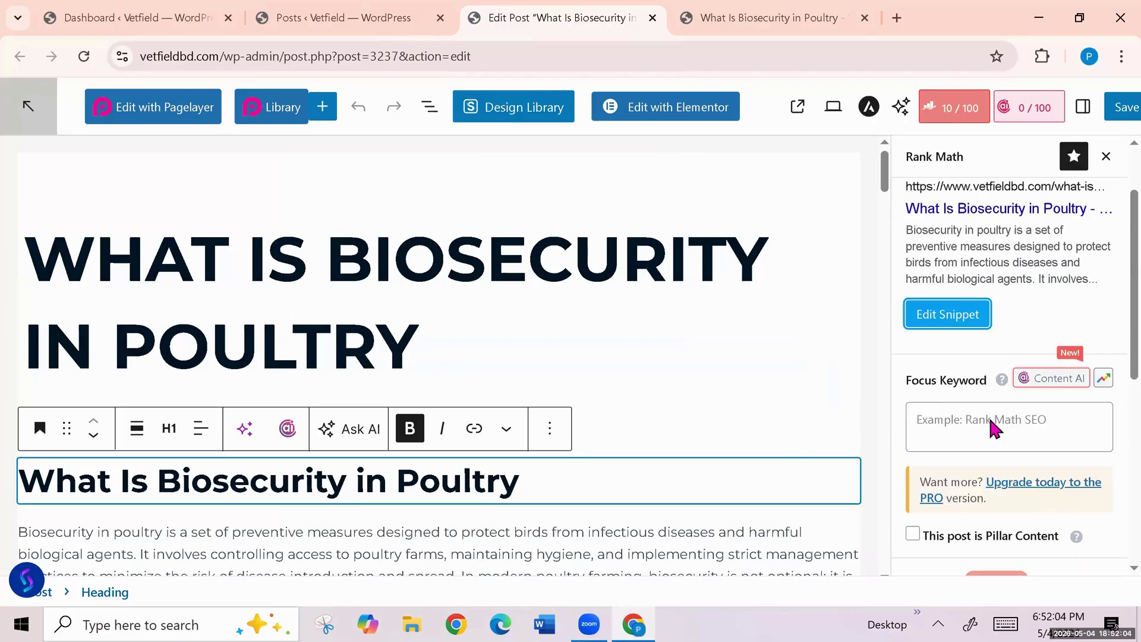
pyautogui.click(926, 419)
pyautogui.rightClick(928, 426)
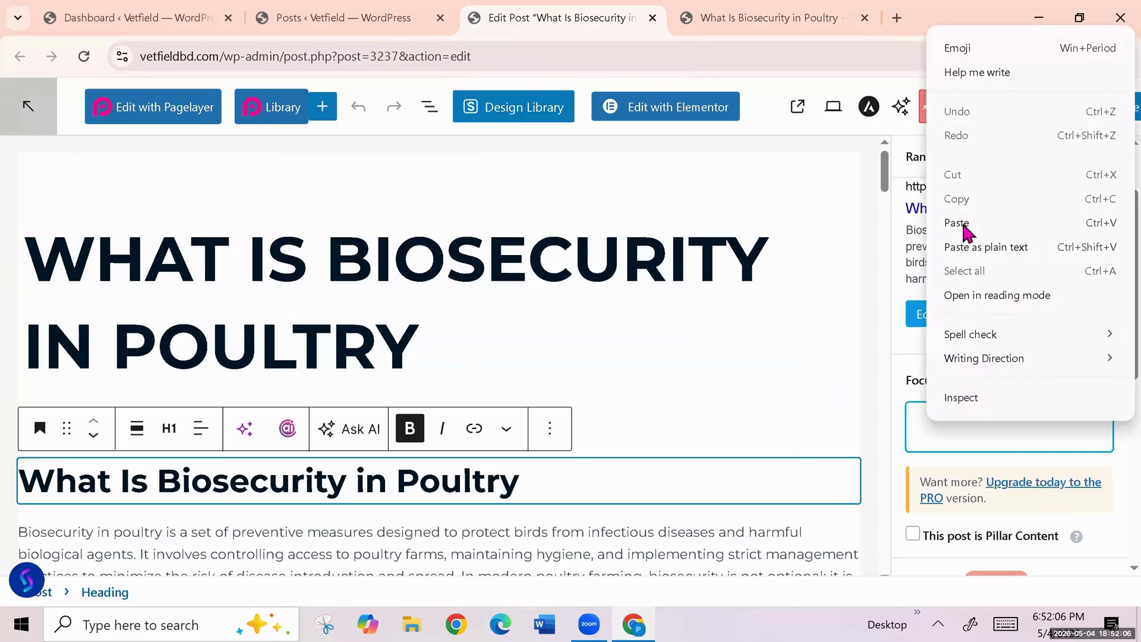
pyautogui.click(949, 219)
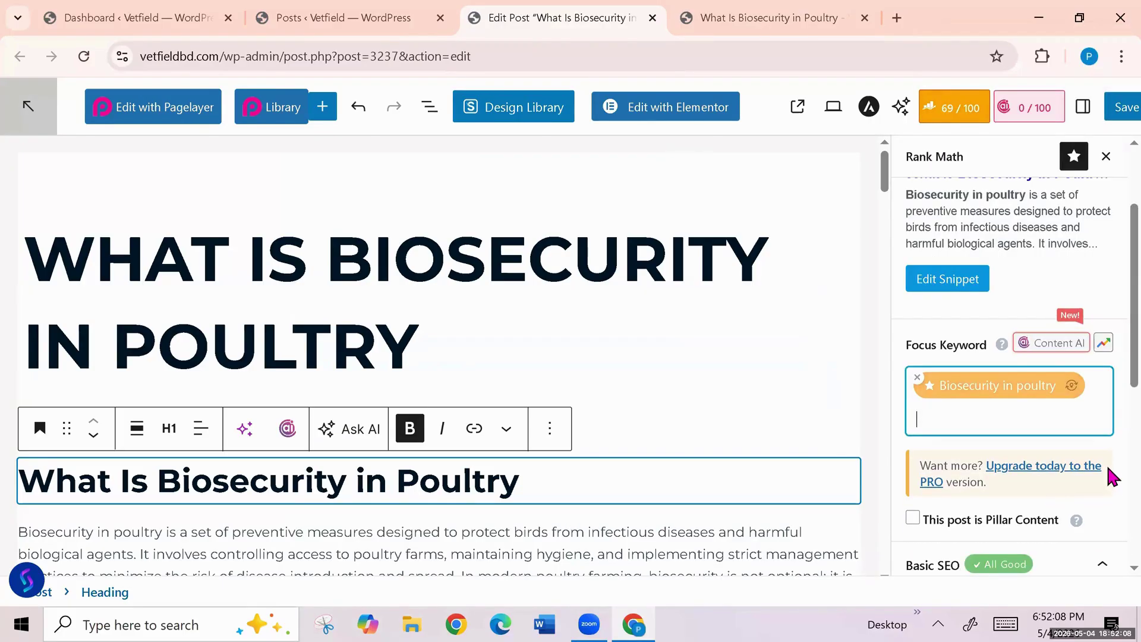
# Step: Review the post's Rank Math score and Basic SEO checks, and expand the Additional checks
pyautogui.scroll(-4, 1004, 451)
pyautogui.scroll(4, 965, 482)
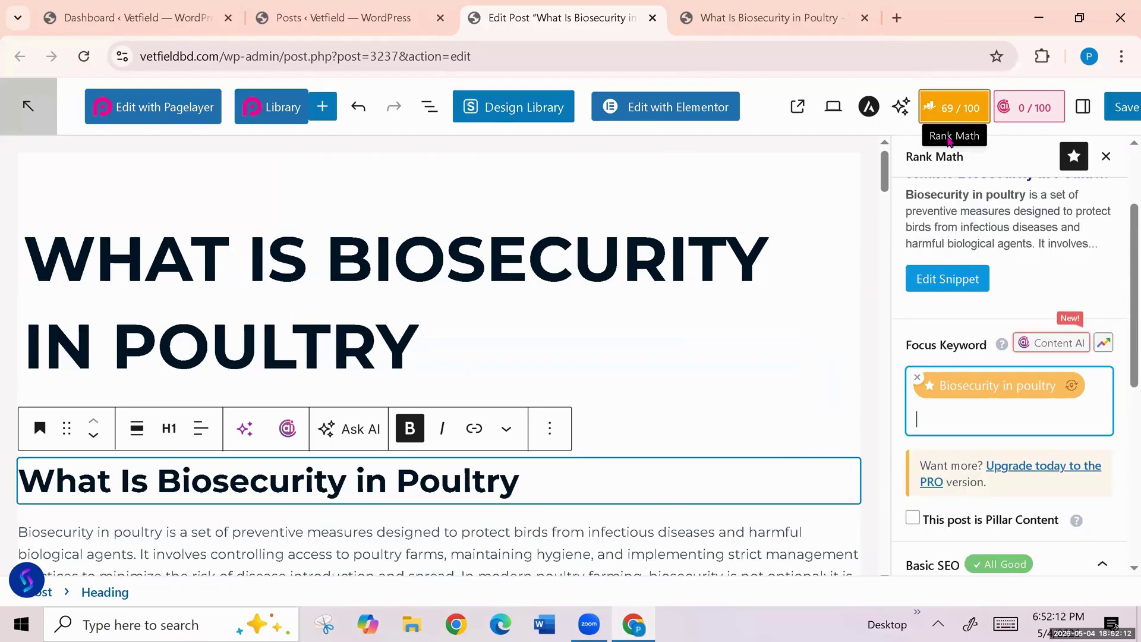
pyautogui.scroll(-5, 993, 483)
pyautogui.scroll(-1, 986, 482)
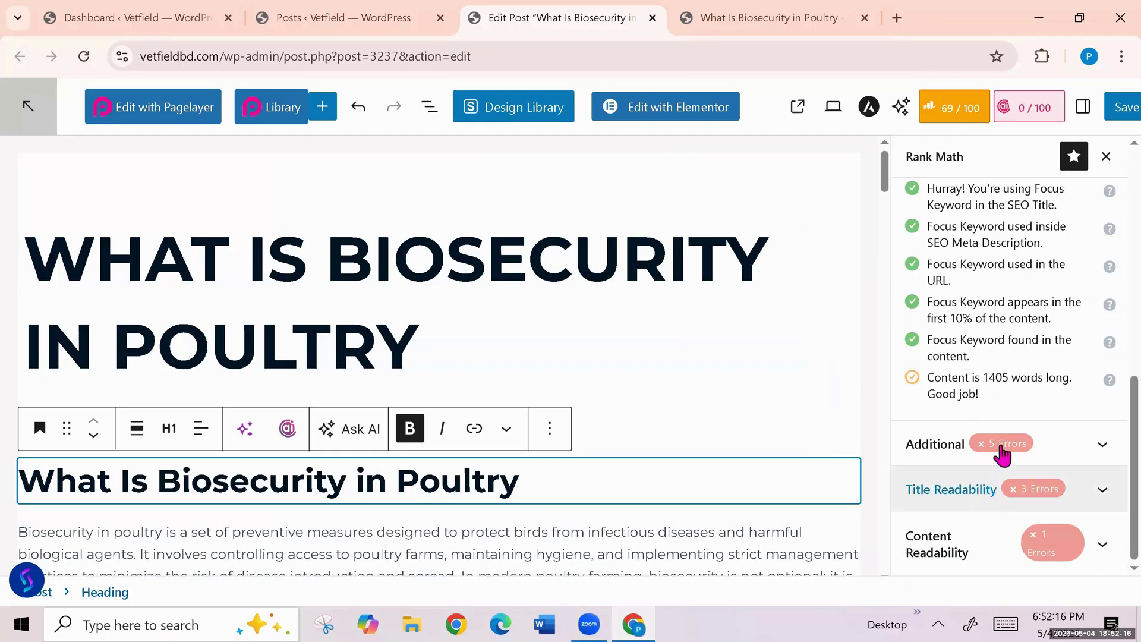
pyautogui.click(1110, 453)
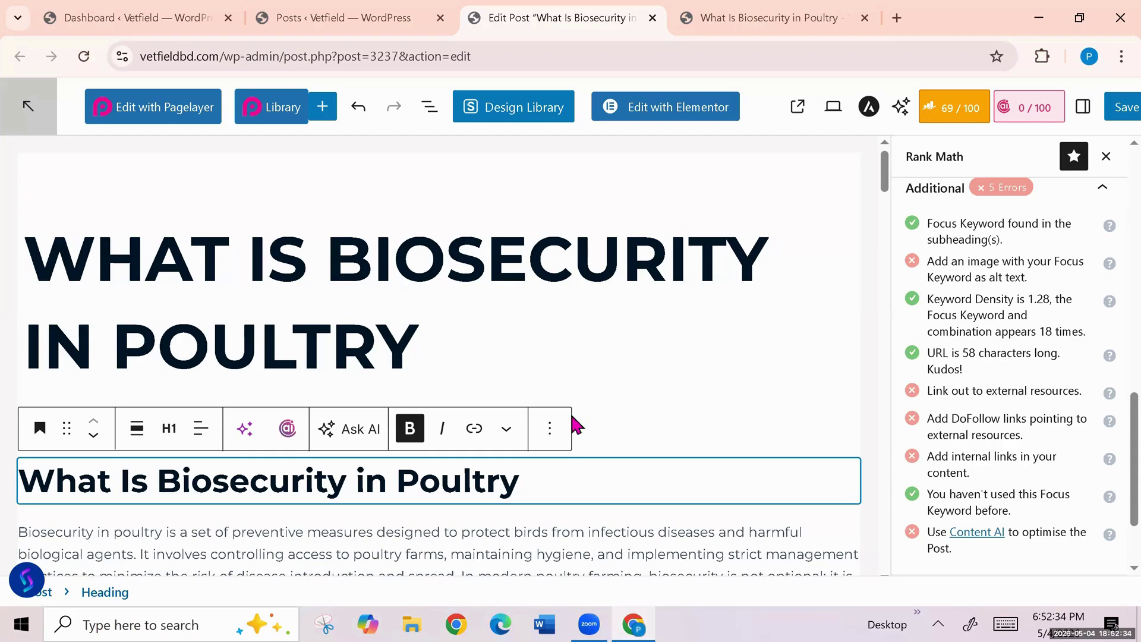
# Step: Open the dog X-ray image 1.jpg from the post content in the Media Library and set its alt text to "Biosecurity in poultry"
pyautogui.scroll(-7, 571, 413)
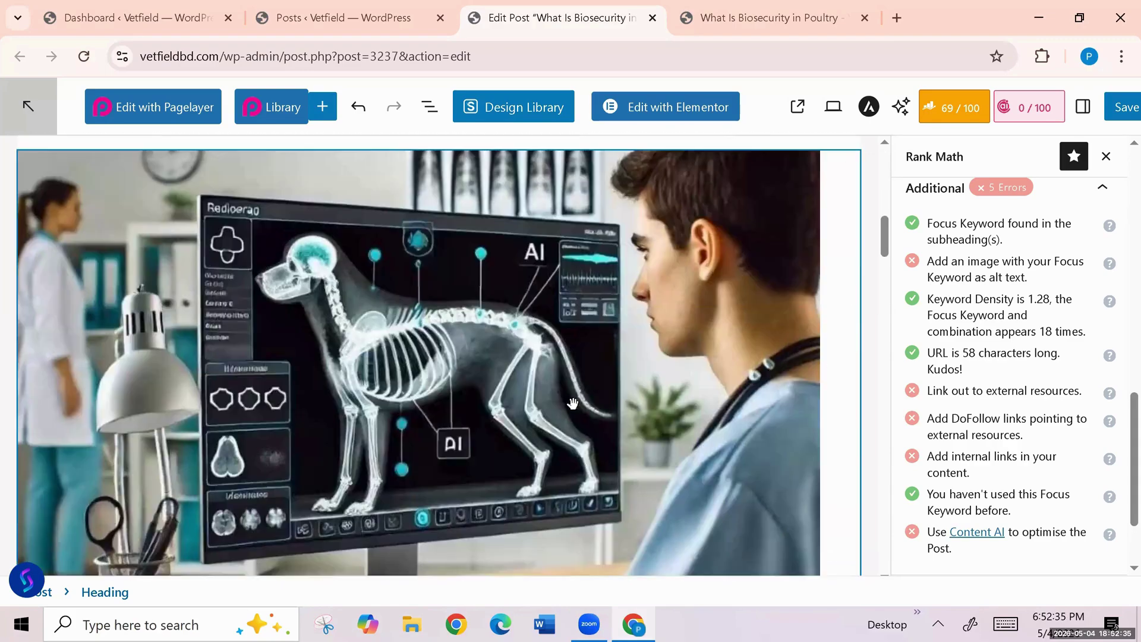
pyautogui.click(515, 385)
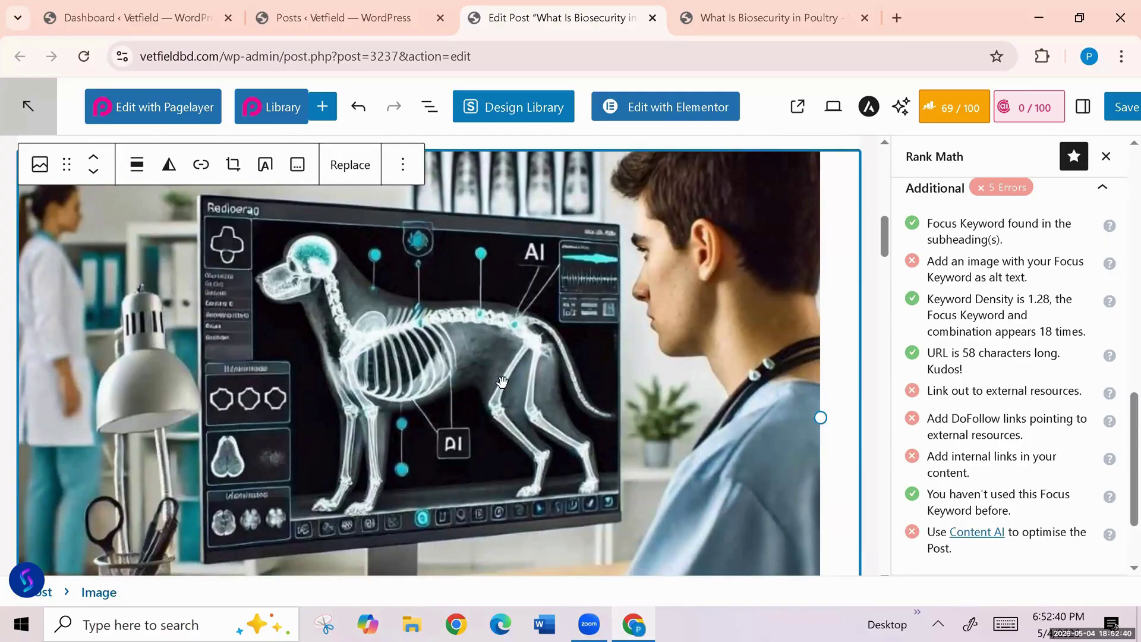
pyautogui.click(348, 168)
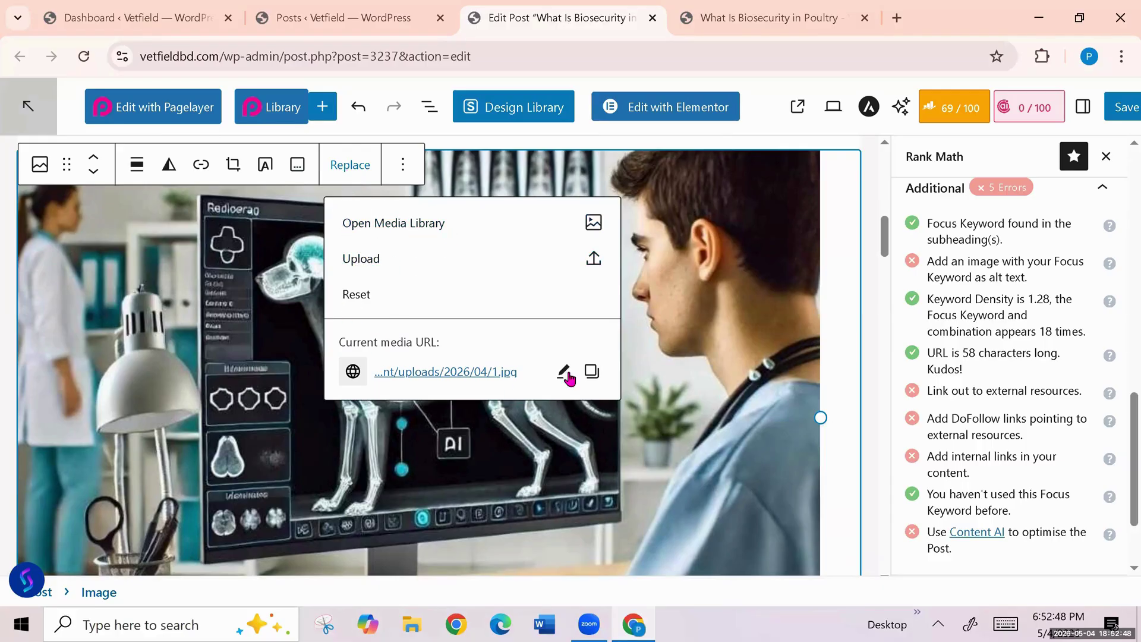
pyautogui.click(408, 232)
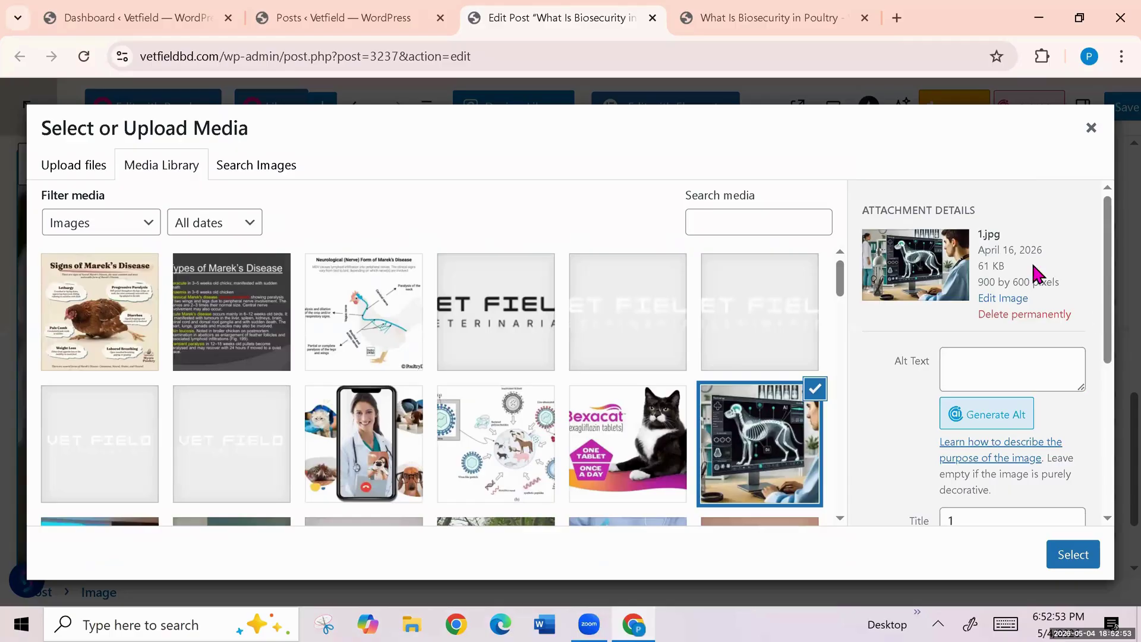
pyautogui.click(978, 367)
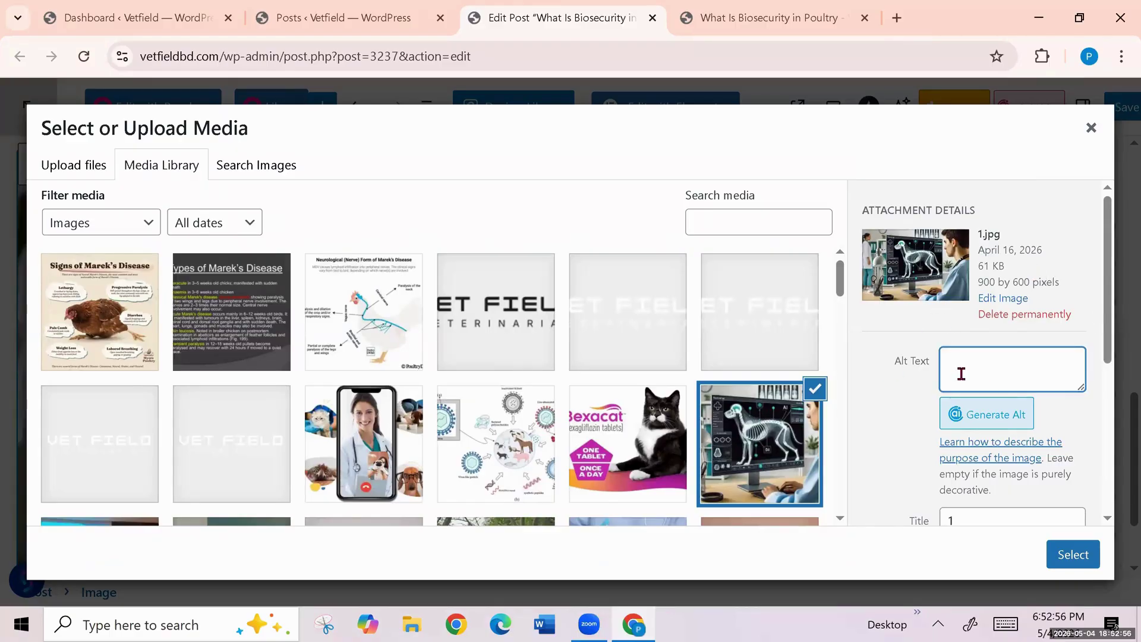
pyautogui.write('Biosecurity in poultry')
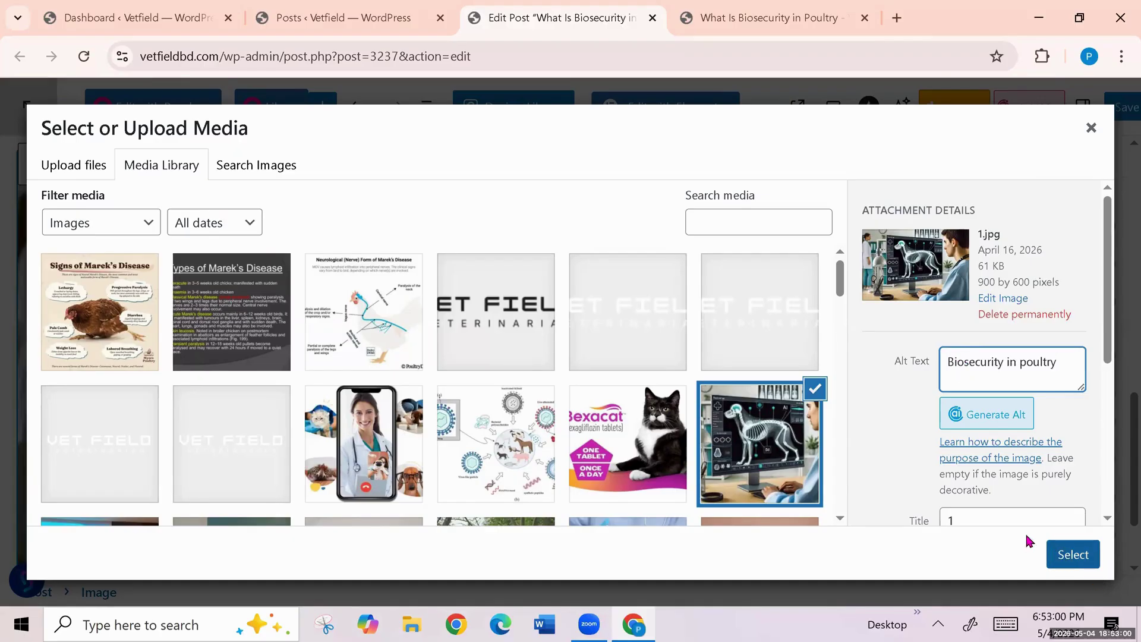
# Step: Set the image's title to "Biosecurity in poultry" and apply the selected image to the post
pyautogui.scroll(-3, 1075, 448)
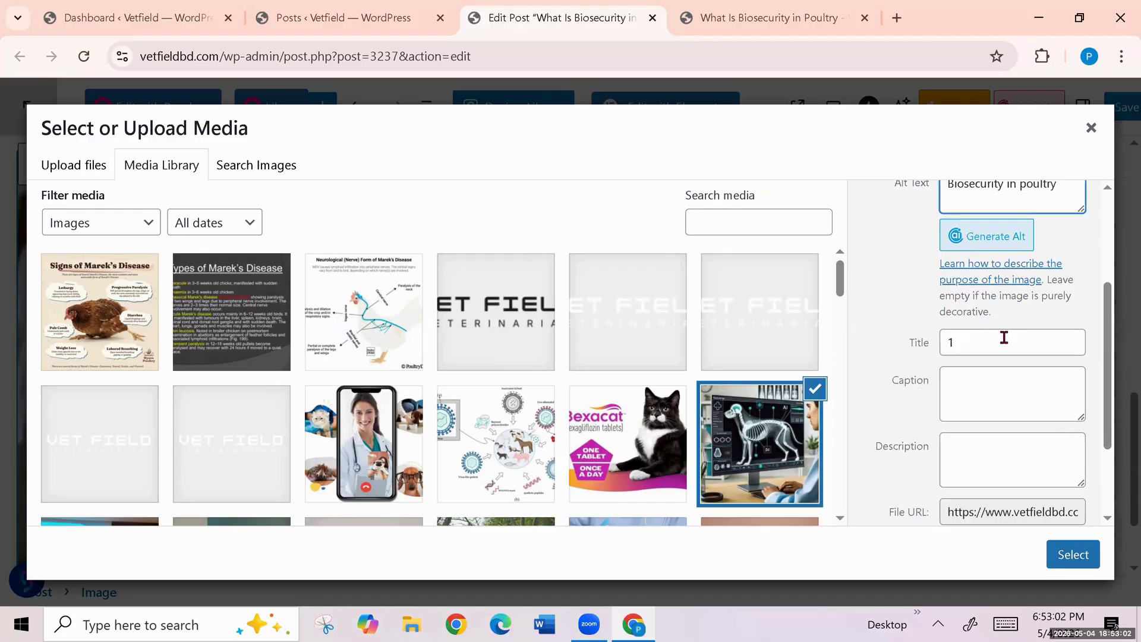
pyautogui.doubleClick(966, 340)
pyautogui.write('Biosecurity in poultry')
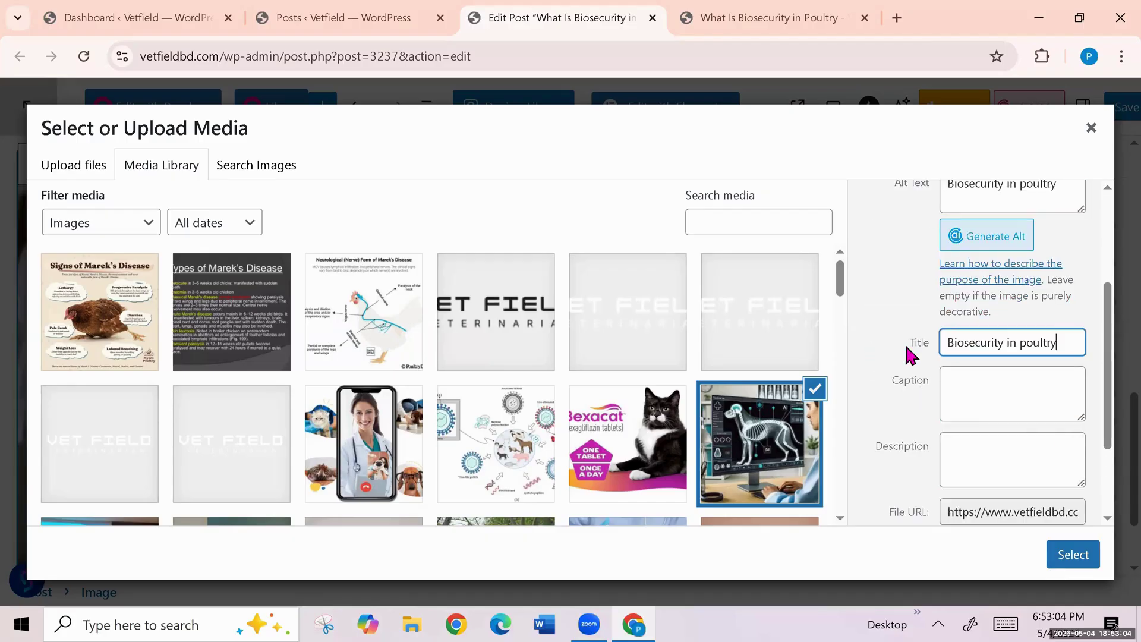
pyautogui.click(1069, 562)
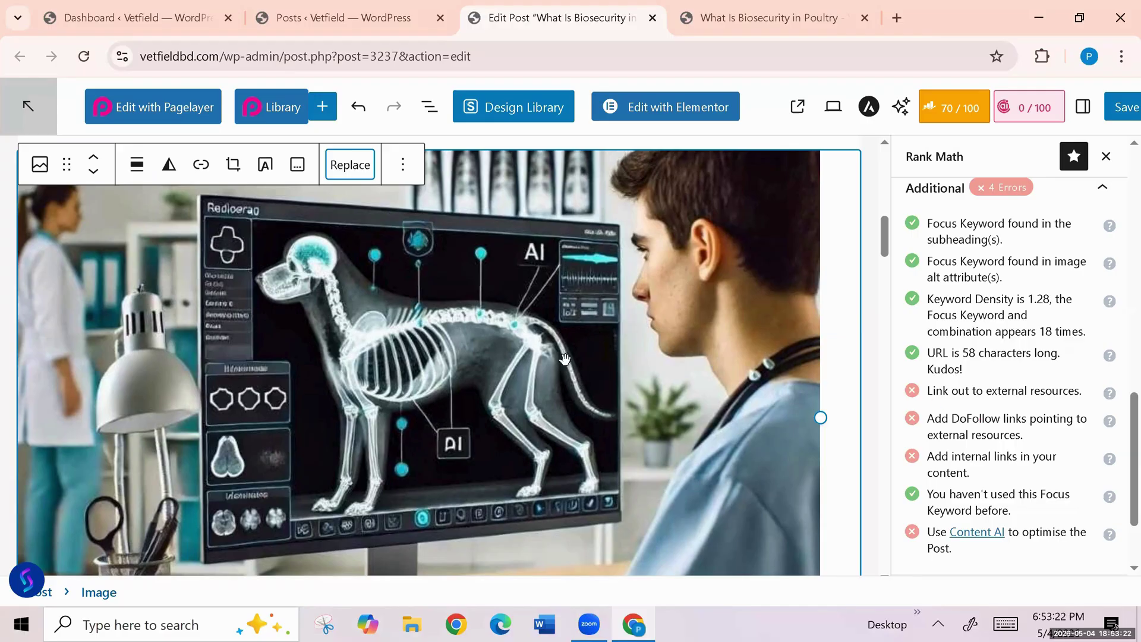
# Step: Search Google for "Biosecurity in poultry" in a new browser tab
pyautogui.scroll(-4, 588, 404)
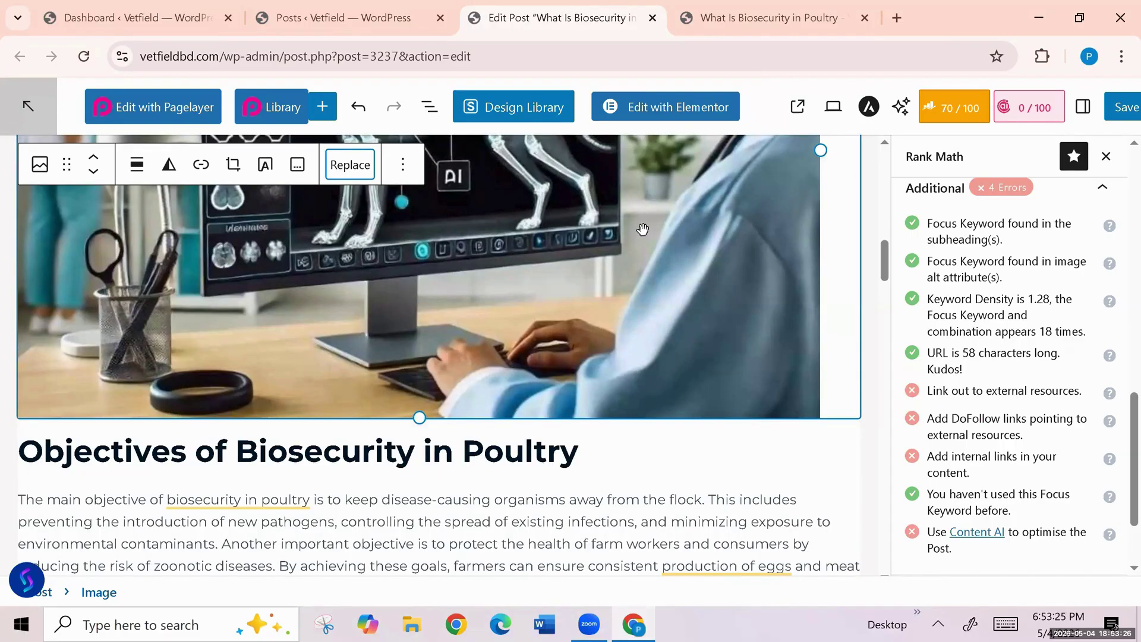
pyautogui.click(897, 18)
pyautogui.click(183, 50)
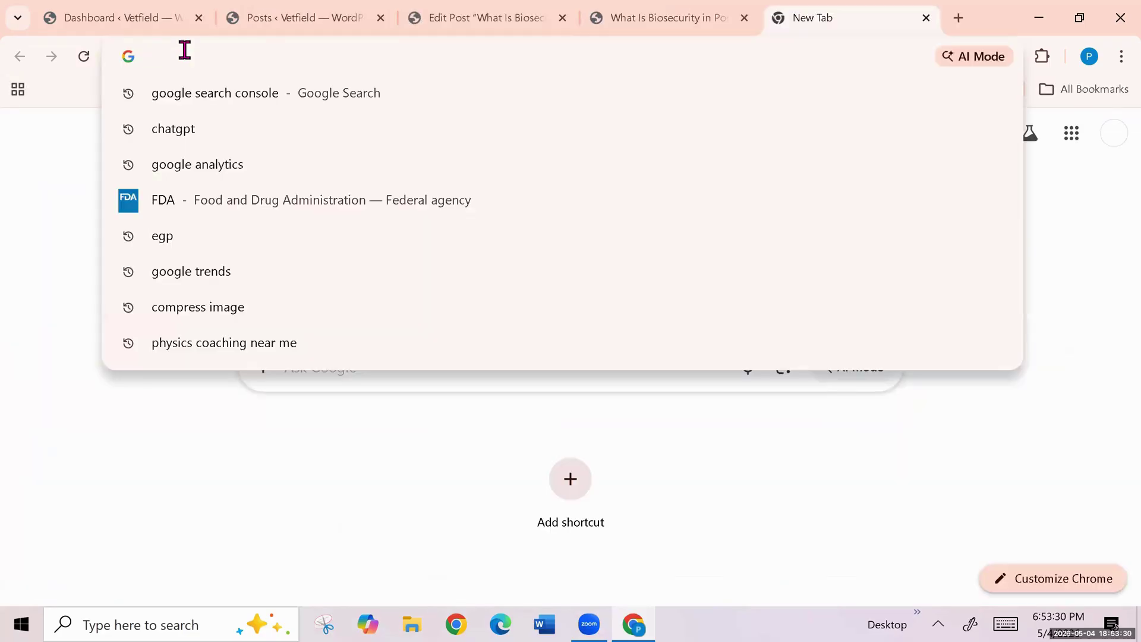
pyautogui.write('Biosecurity in poultry')
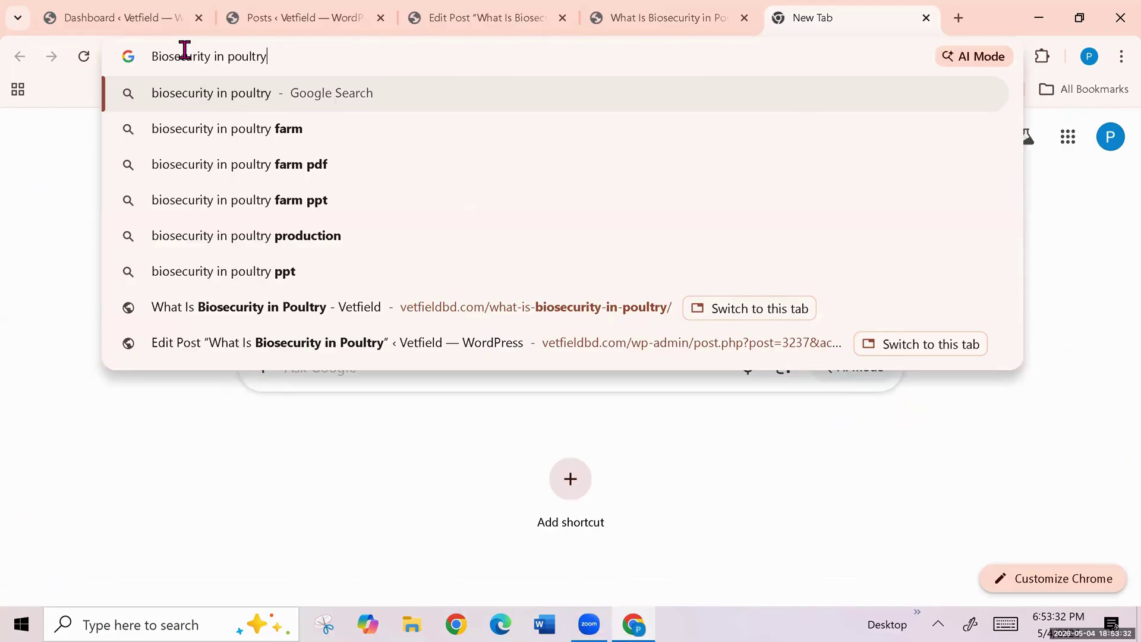
pyautogui.press('Return')
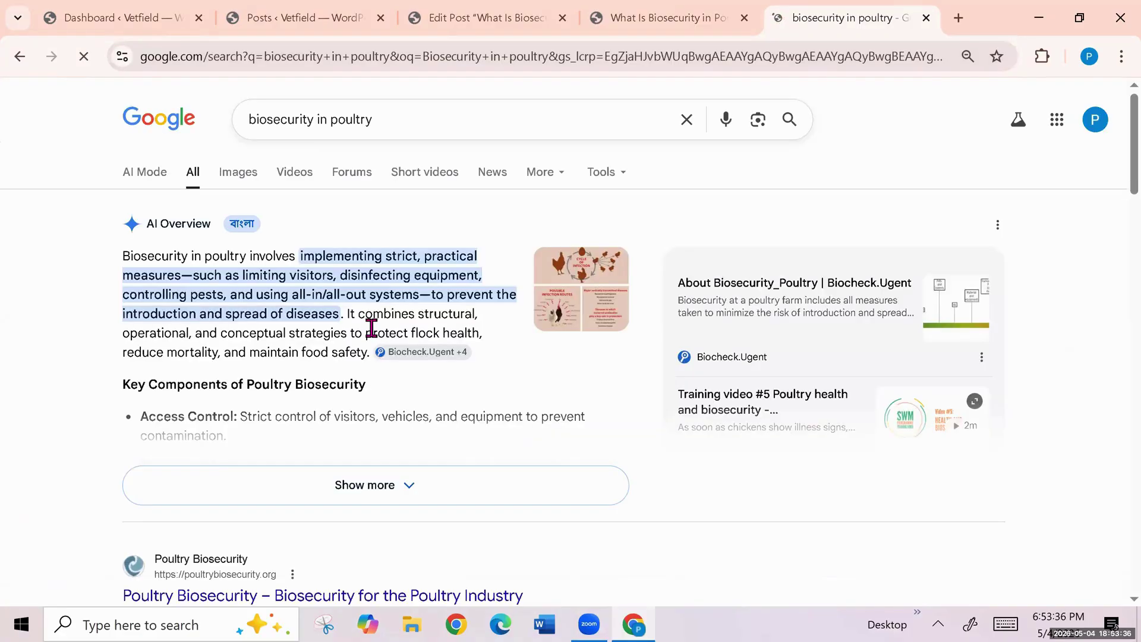
# Step: Browse the search results and copy the link address of Agriculture Victoria's "Biosecurity for poultry producers" page
pyautogui.scroll(-4, 371, 327)
pyautogui.scroll(-10, 372, 335)
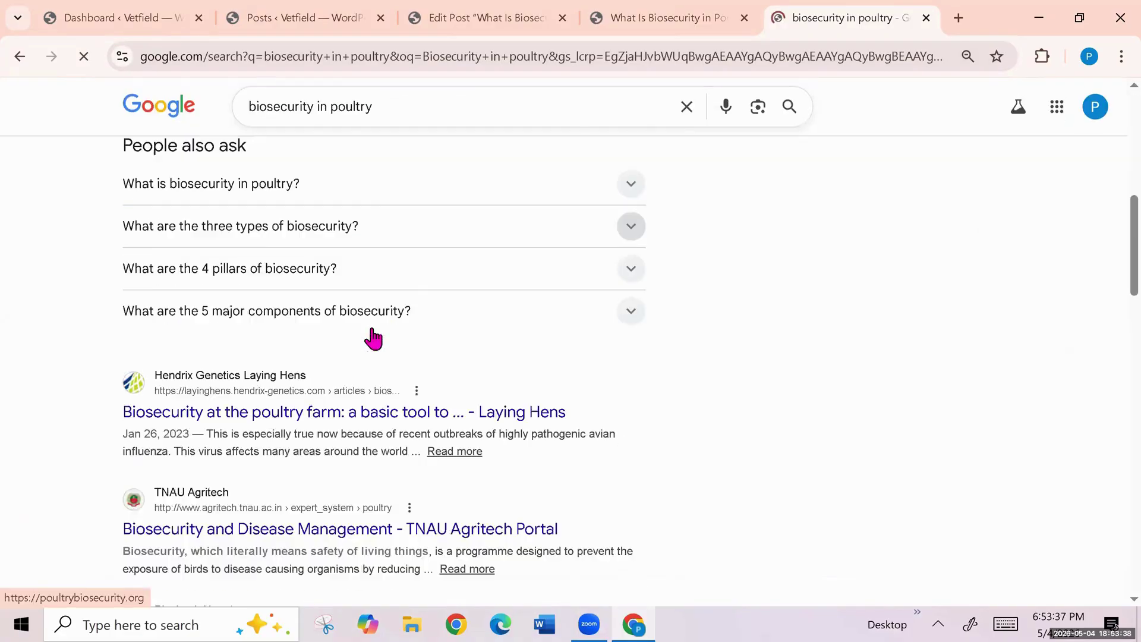
pyautogui.scroll(-10, 372, 333)
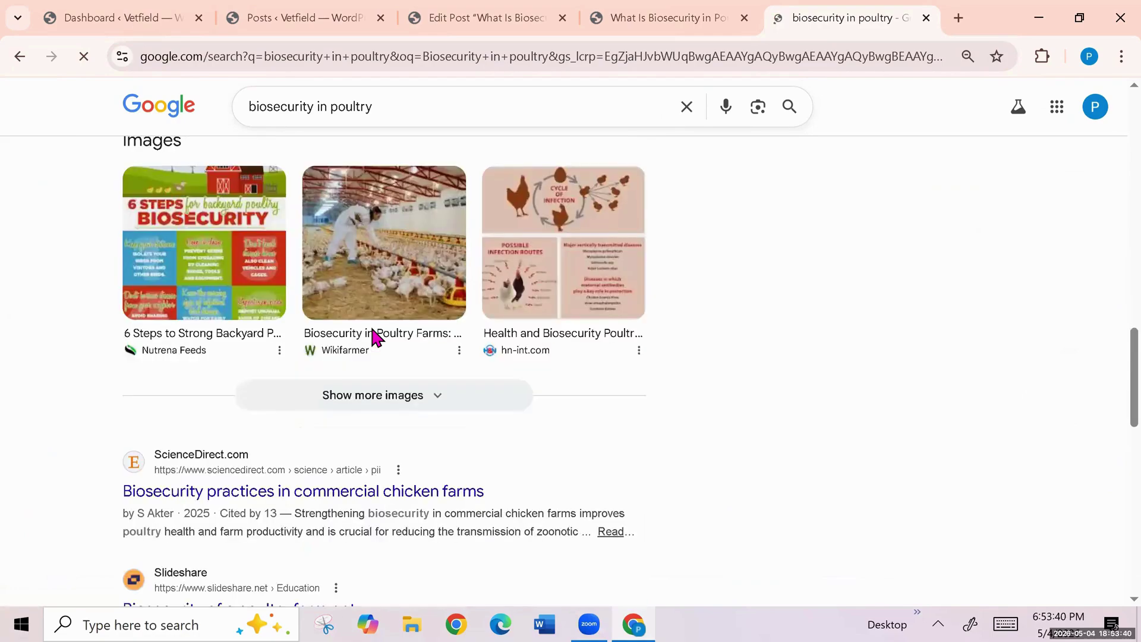
pyautogui.scroll(-10, 372, 333)
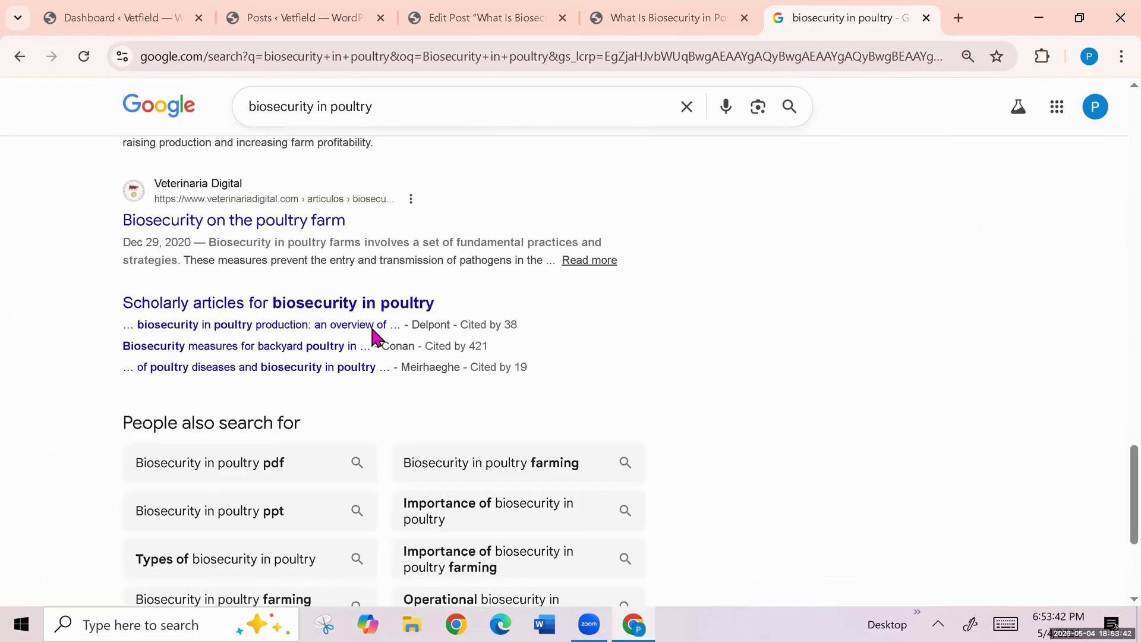
pyautogui.scroll(10, 373, 337)
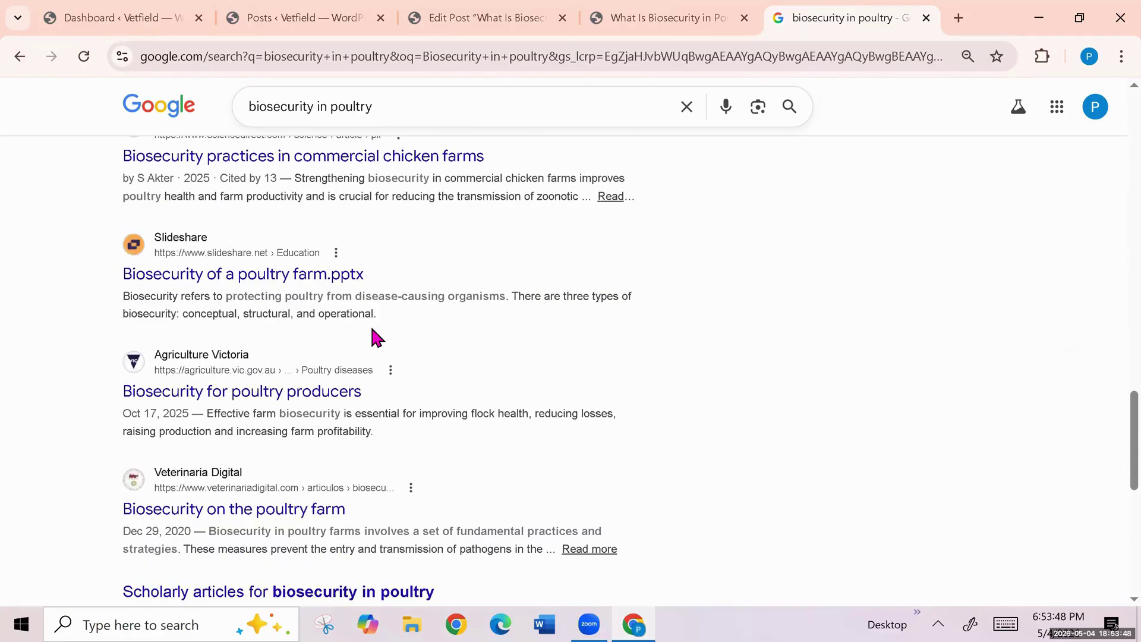
pyautogui.rightClick(262, 396)
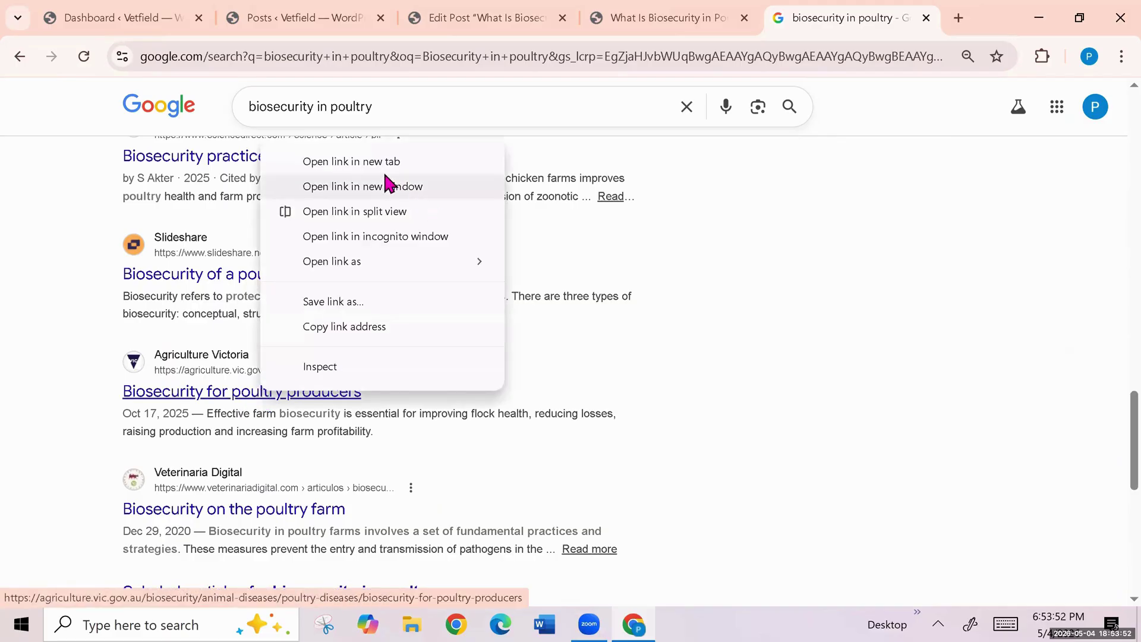
pyautogui.click(995, 406)
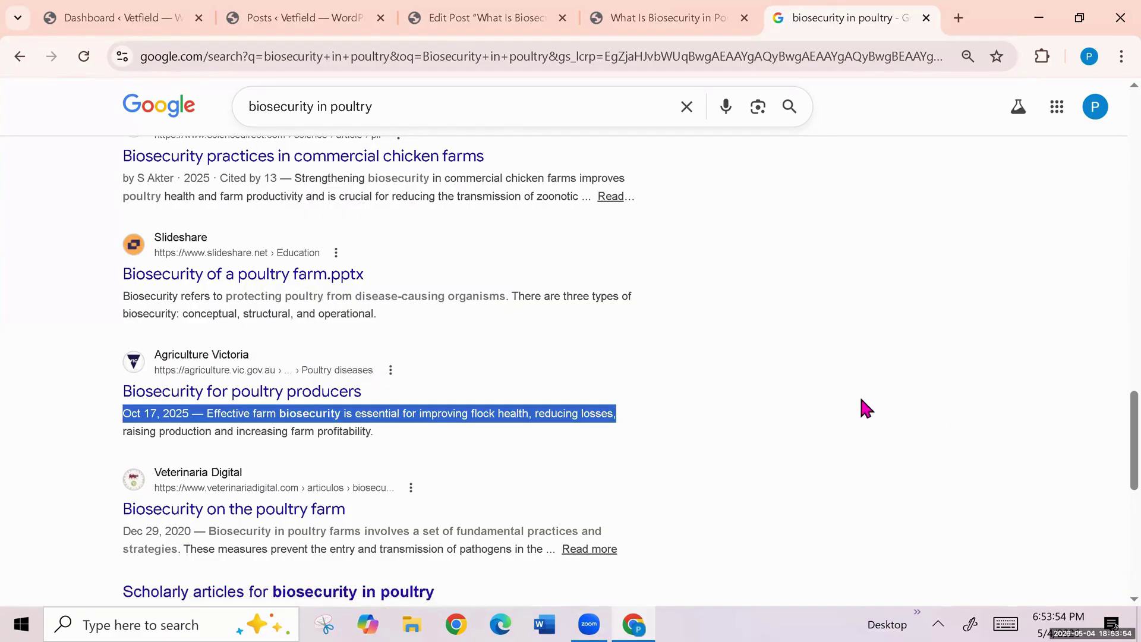
pyautogui.rightClick(267, 395)
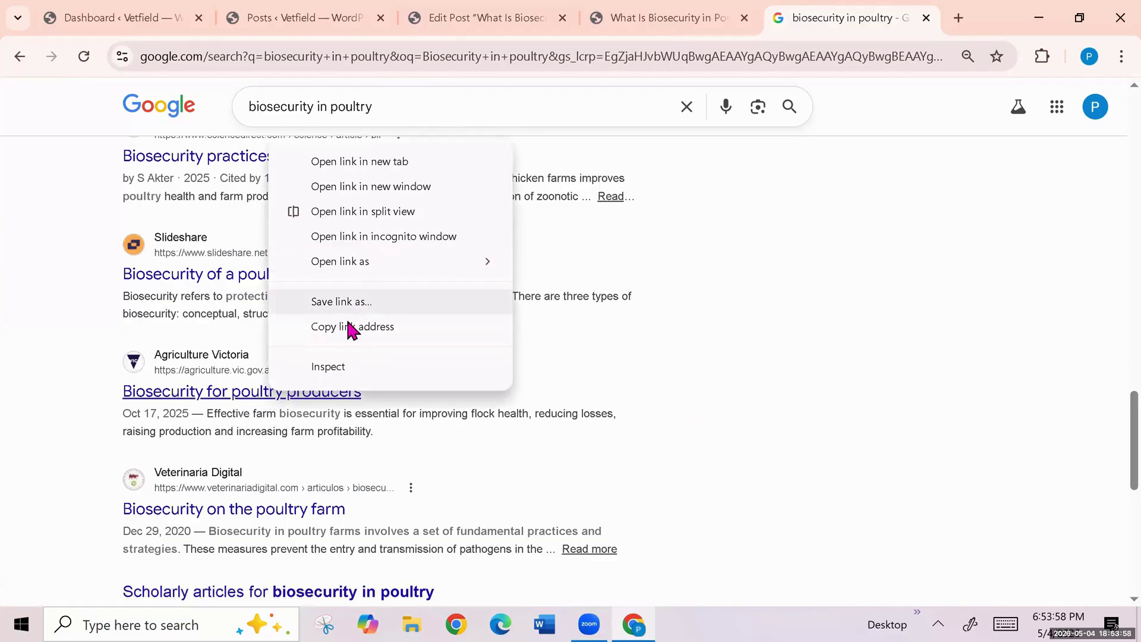
pyautogui.click(367, 331)
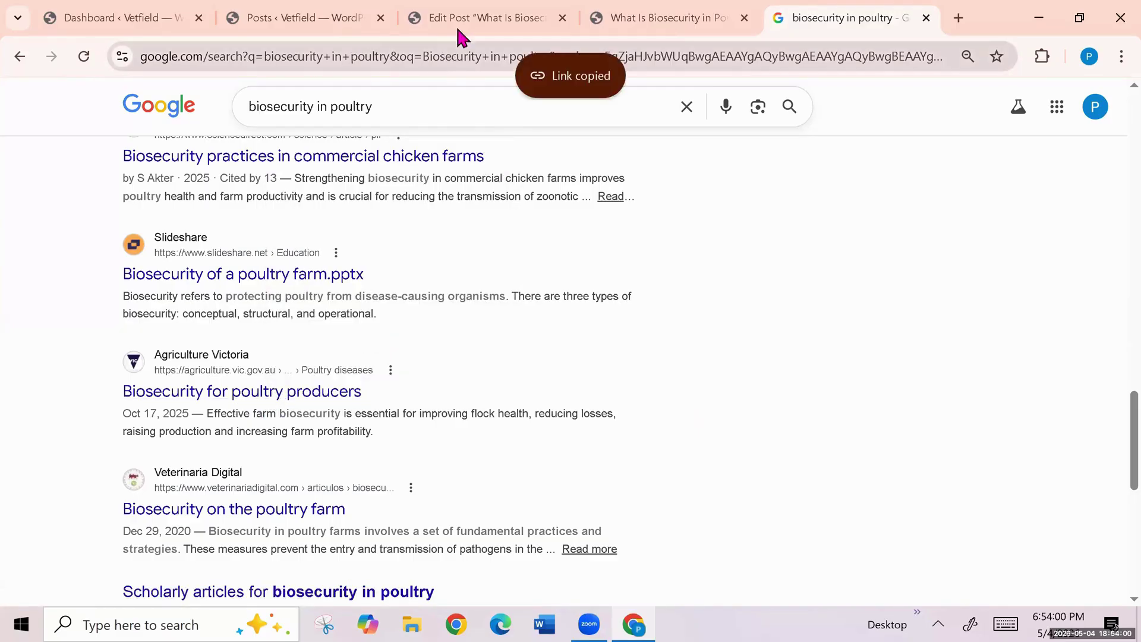
# Step: Link "biosecurity in poultry" in the post's Objectives paragraph to the copied Agriculture Victoria page address
pyautogui.click(474, 20)
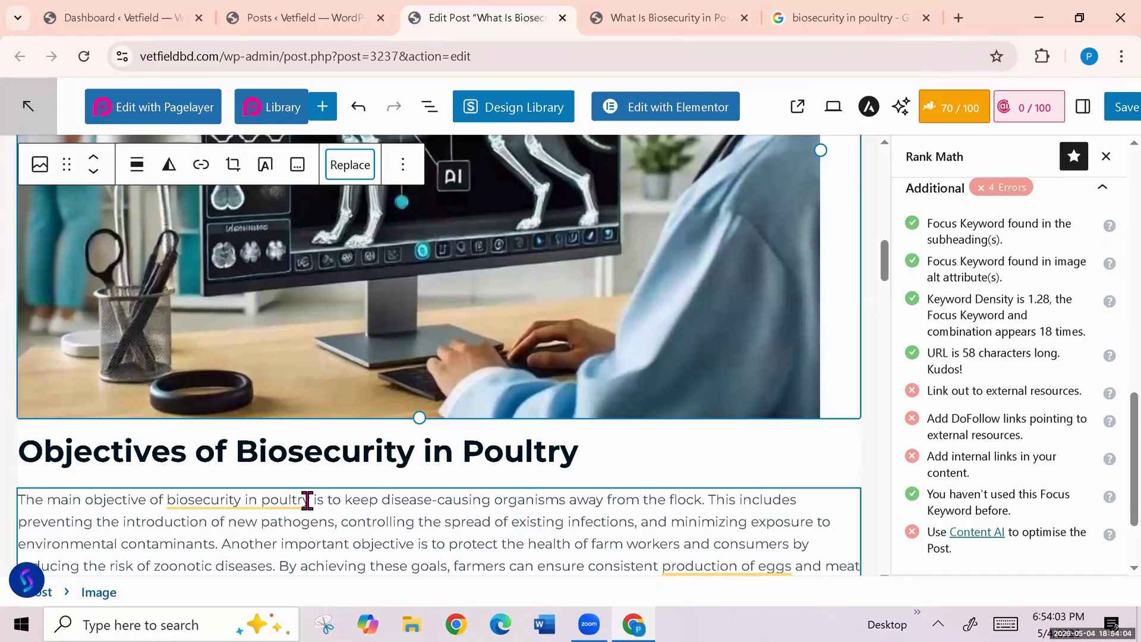
pyautogui.click(285, 500)
pyautogui.moveTo(310, 499); pyautogui.dragTo(281, 500)
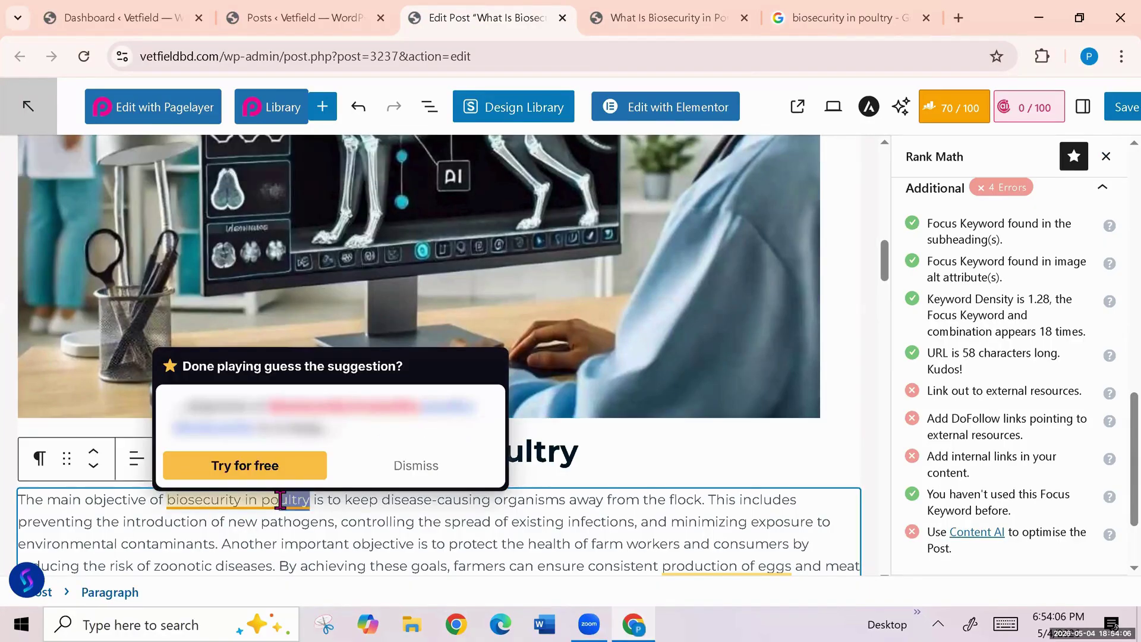
pyautogui.click(417, 522)
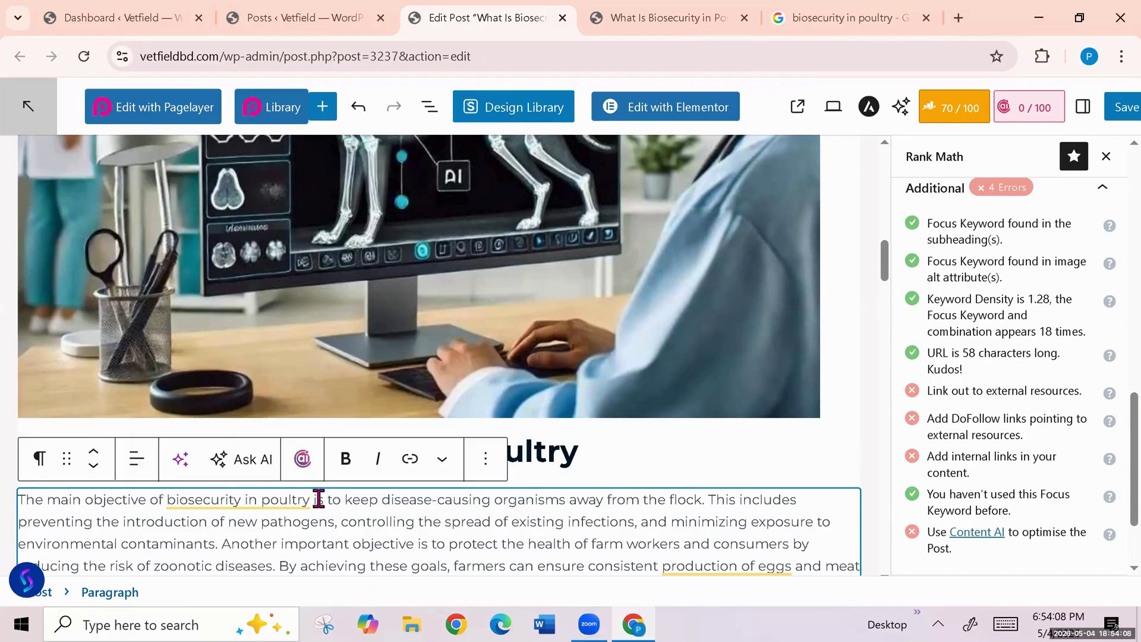
pyautogui.moveTo(307, 500); pyautogui.dragTo(165, 500)
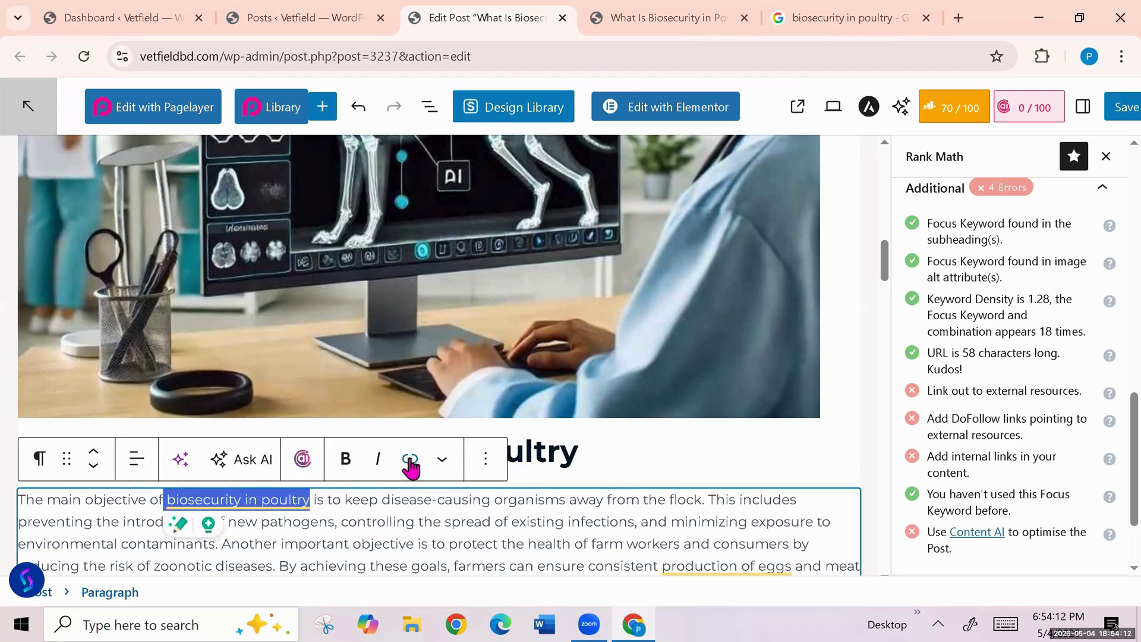
pyautogui.click(410, 463)
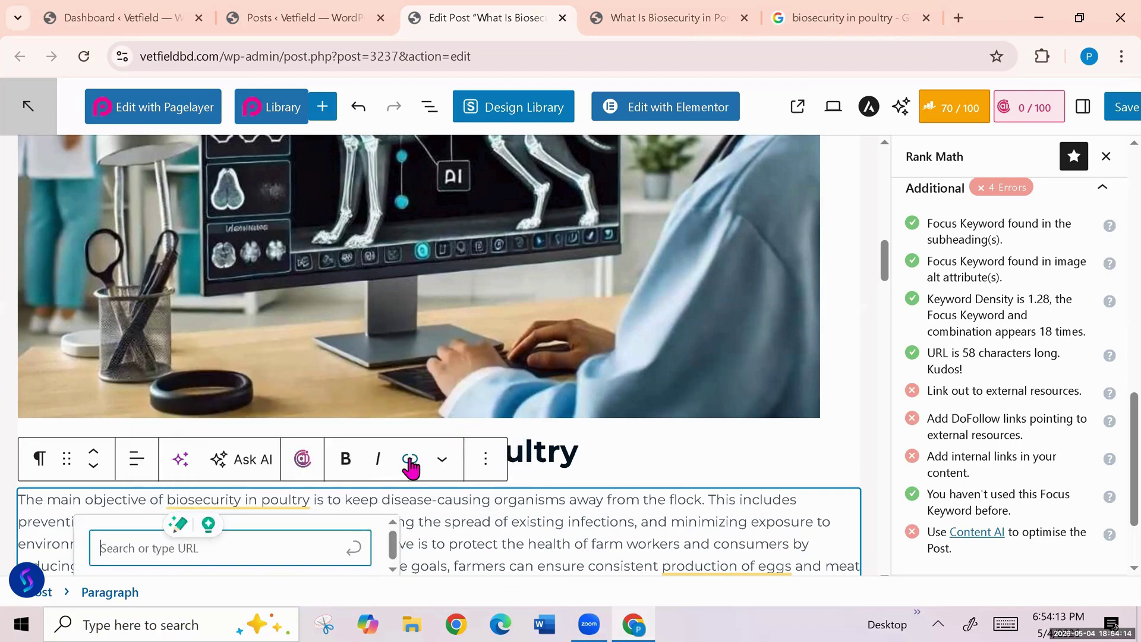
pyautogui.hotkey('ctrl', 'v')
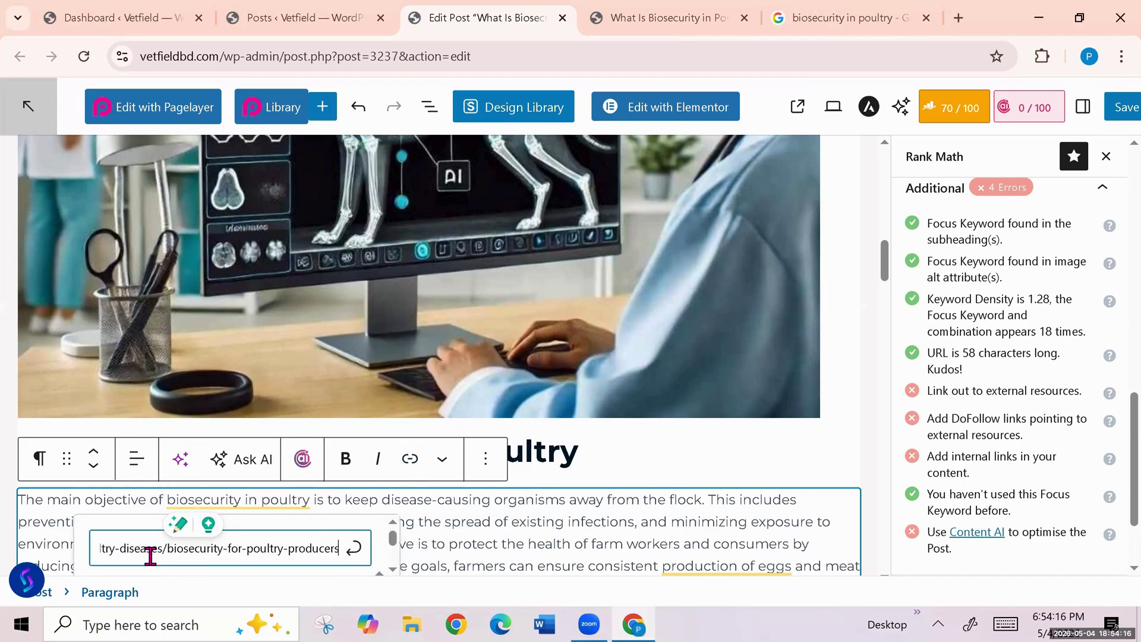
pyautogui.click(357, 554)
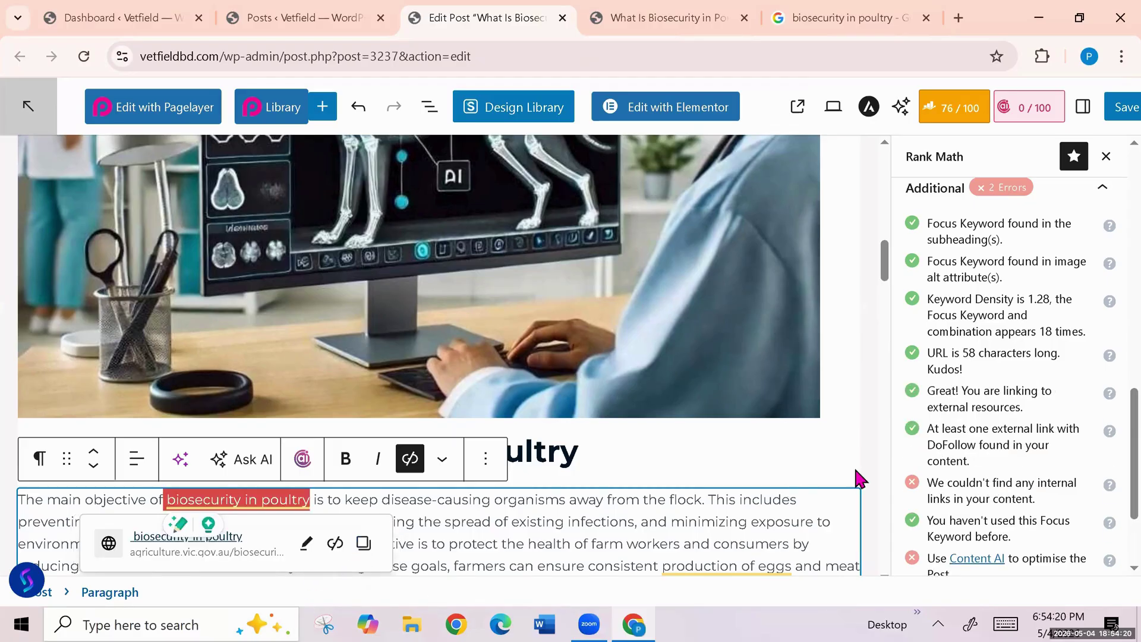
pyautogui.click(870, 185)
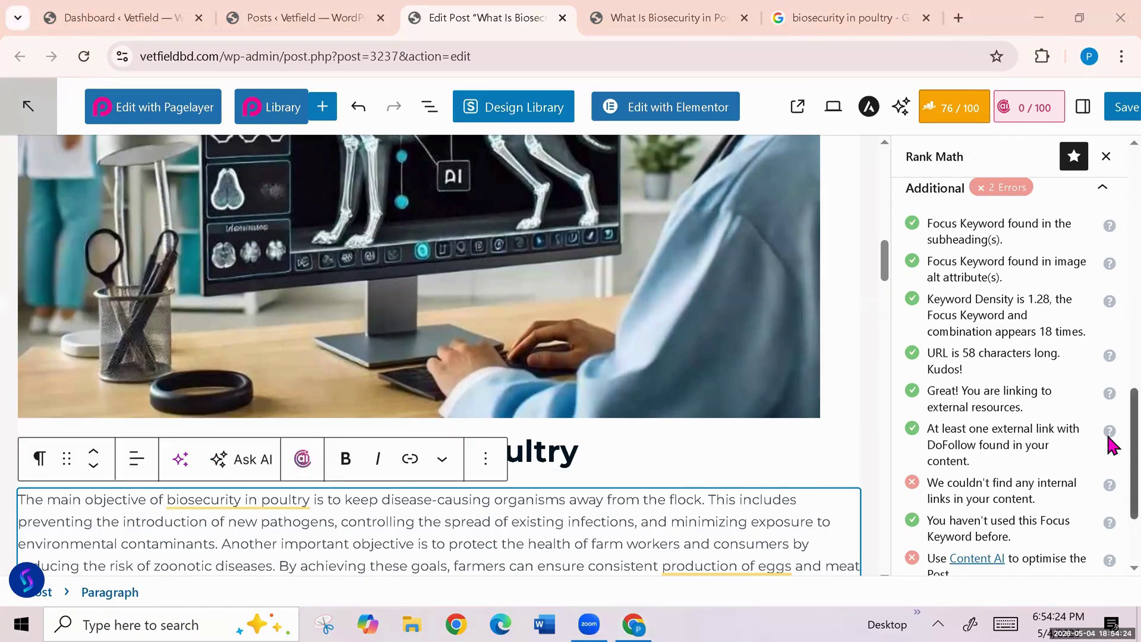
# Step: Select the phrase "production of eggs" in the Objectives paragraph as anchor text for an internal link
pyautogui.scroll(-1, 1112, 458)
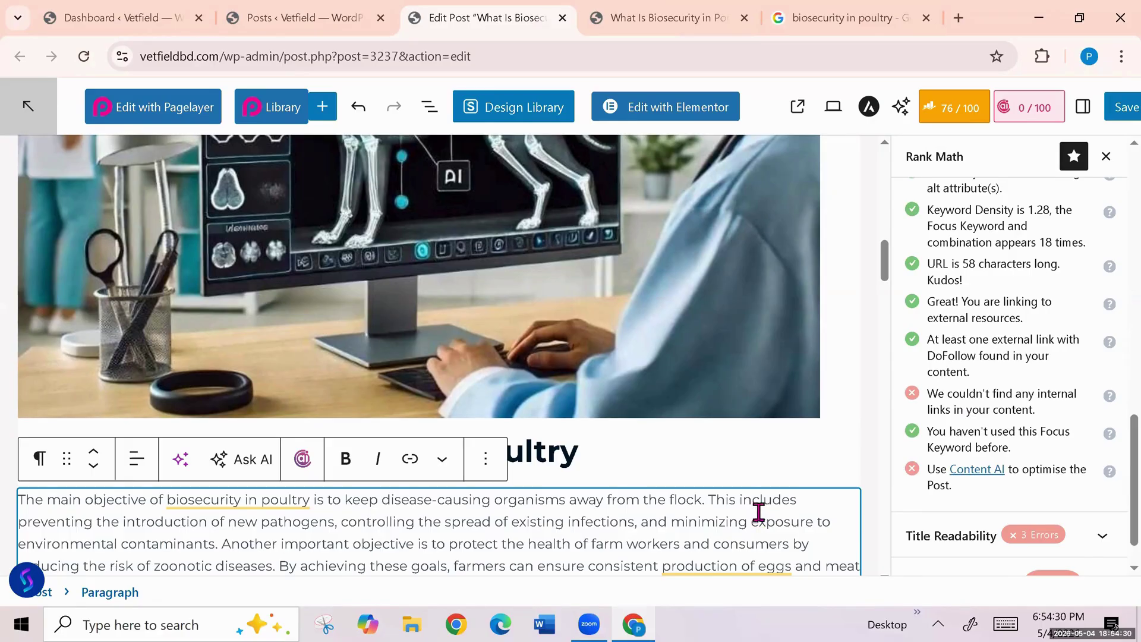
pyautogui.scroll(-3, 758, 511)
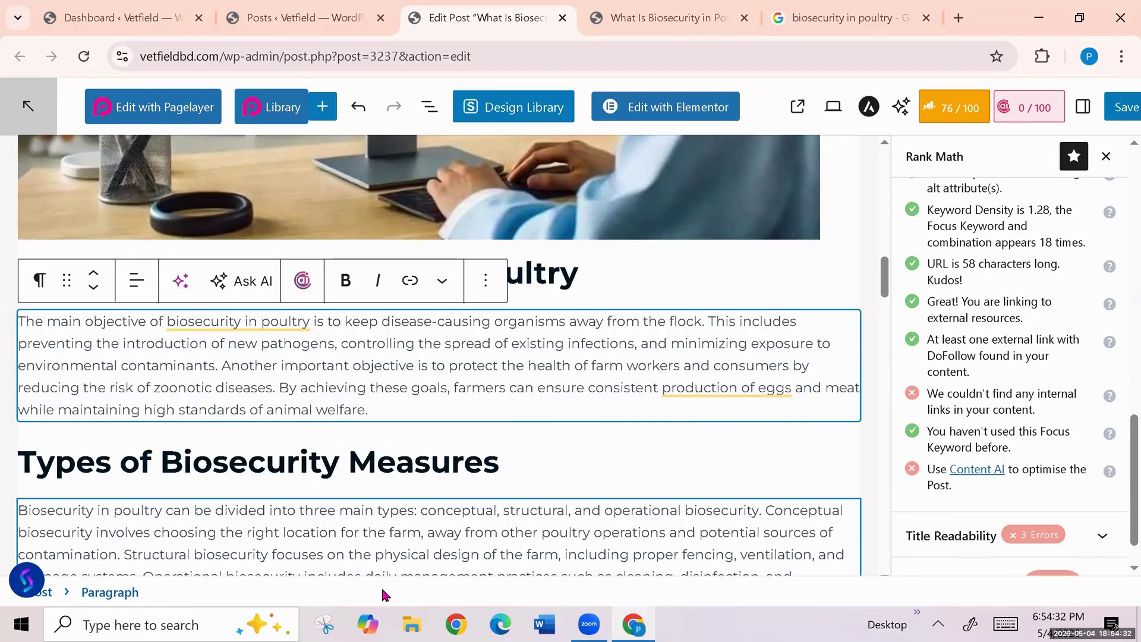
pyautogui.scroll(-2, 410, 538)
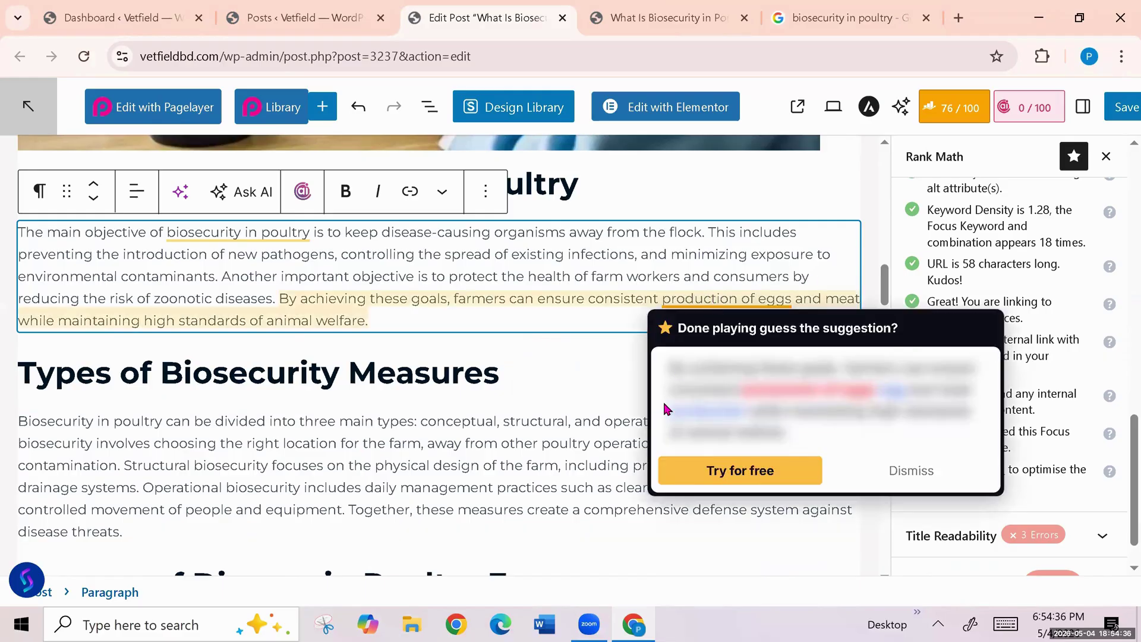
pyautogui.click(622, 316)
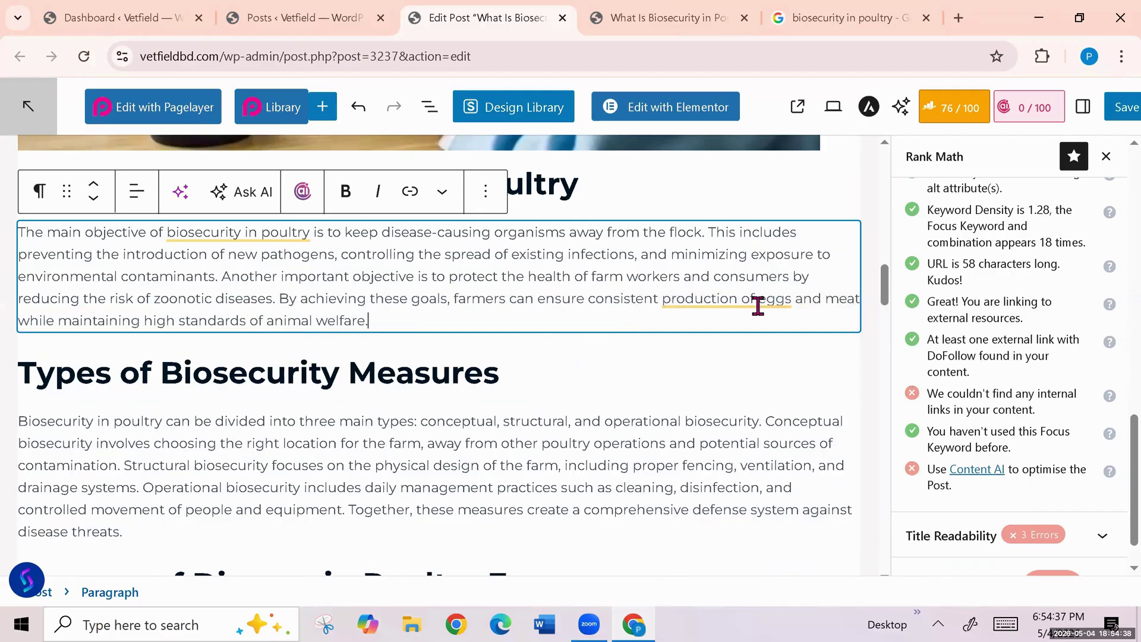
pyautogui.moveTo(795, 298)
pyautogui.moveTo(794, 298); pyautogui.dragTo(659, 299)
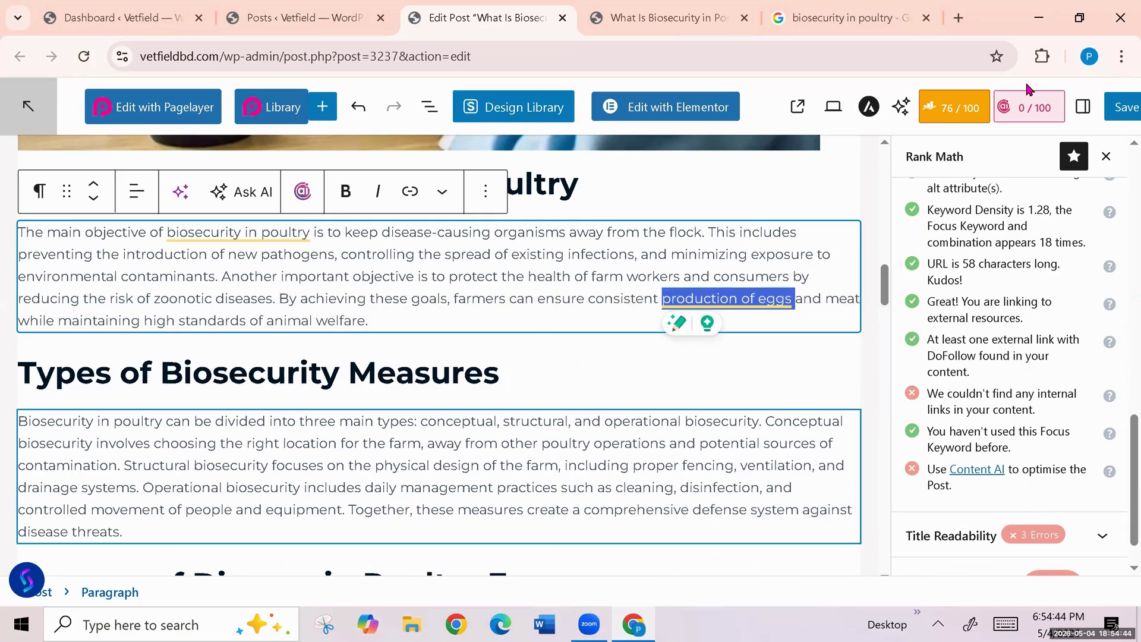
# Step: Find the "Marek's Disease in Poultry" post in the site's posts list and view it in a new browser tab
pyautogui.click(315, 14)
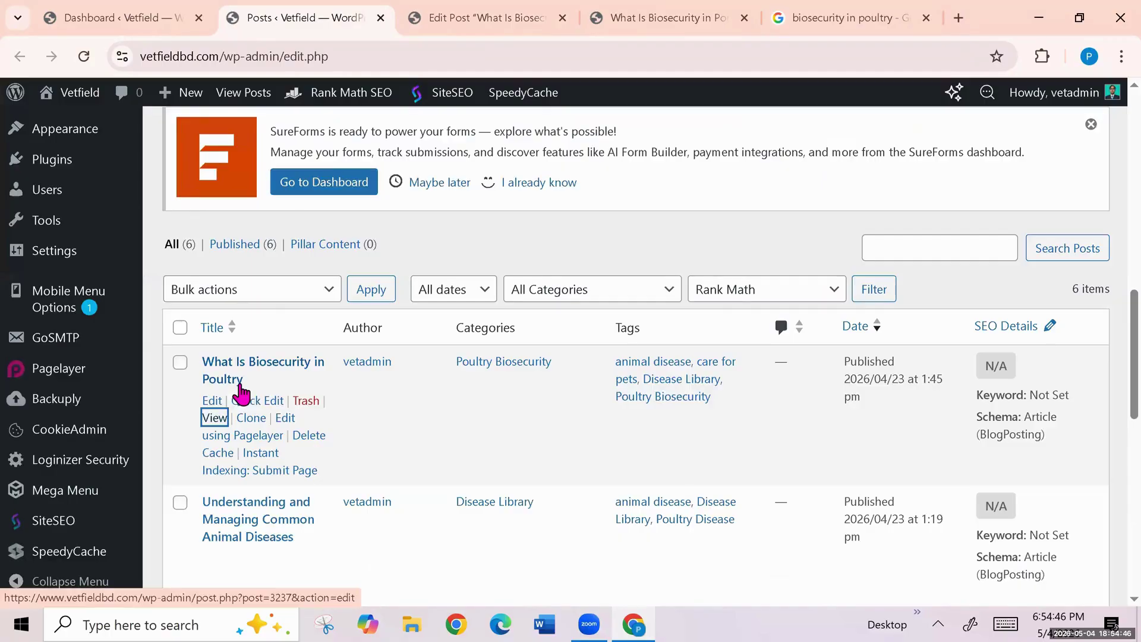
pyautogui.scroll(-3, 251, 447)
pyautogui.scroll(-4, 251, 447)
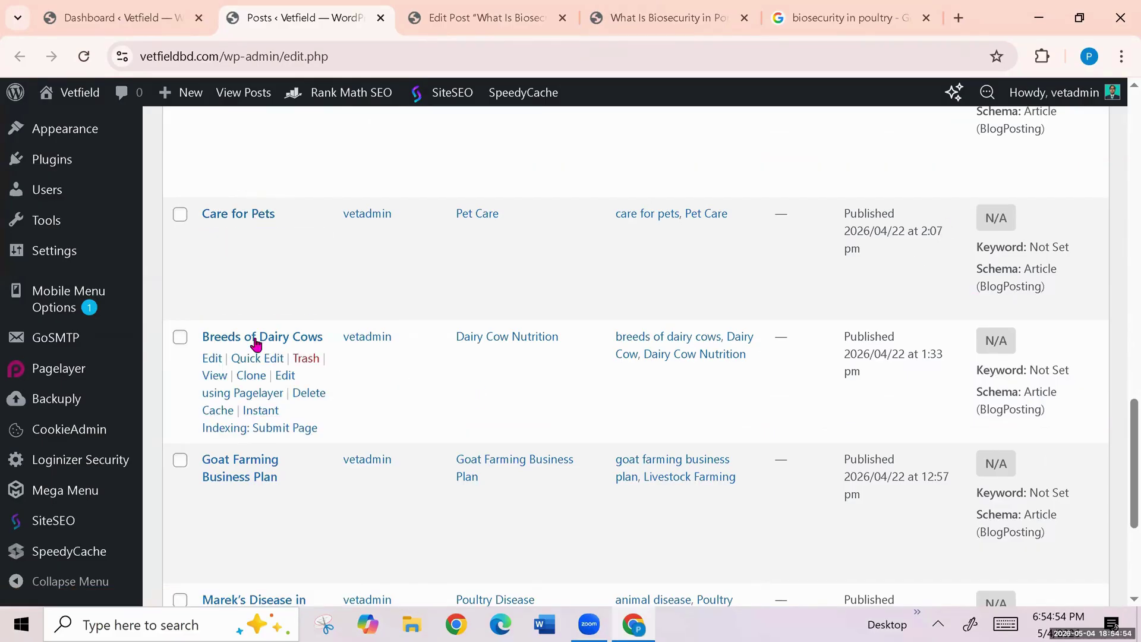
pyautogui.scroll(-4, 260, 341)
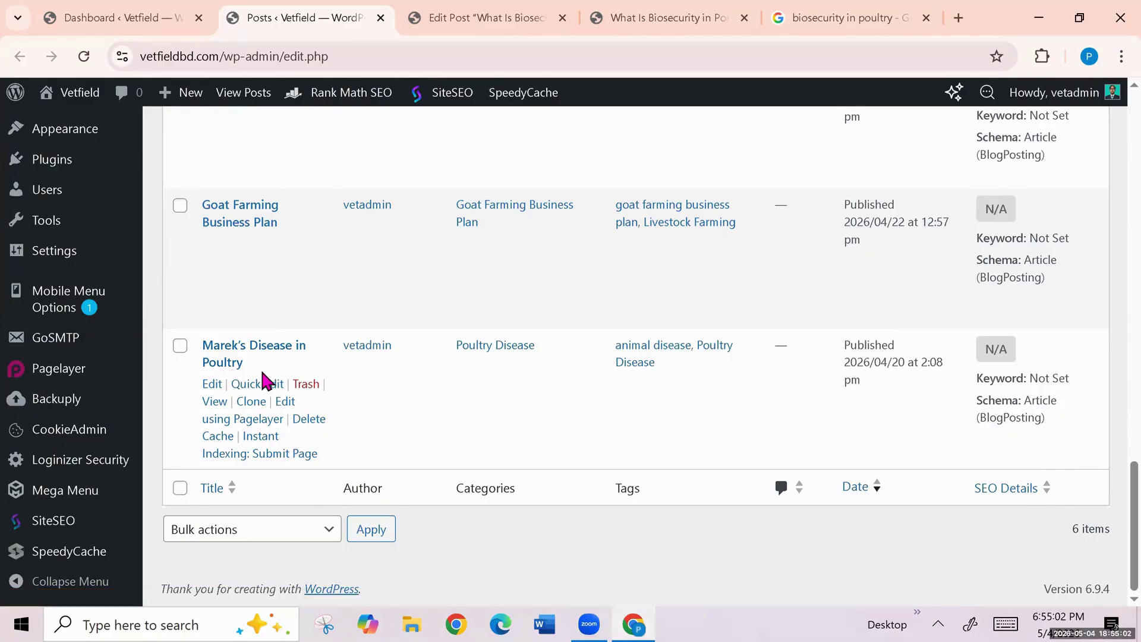
pyautogui.rightClick(214, 402)
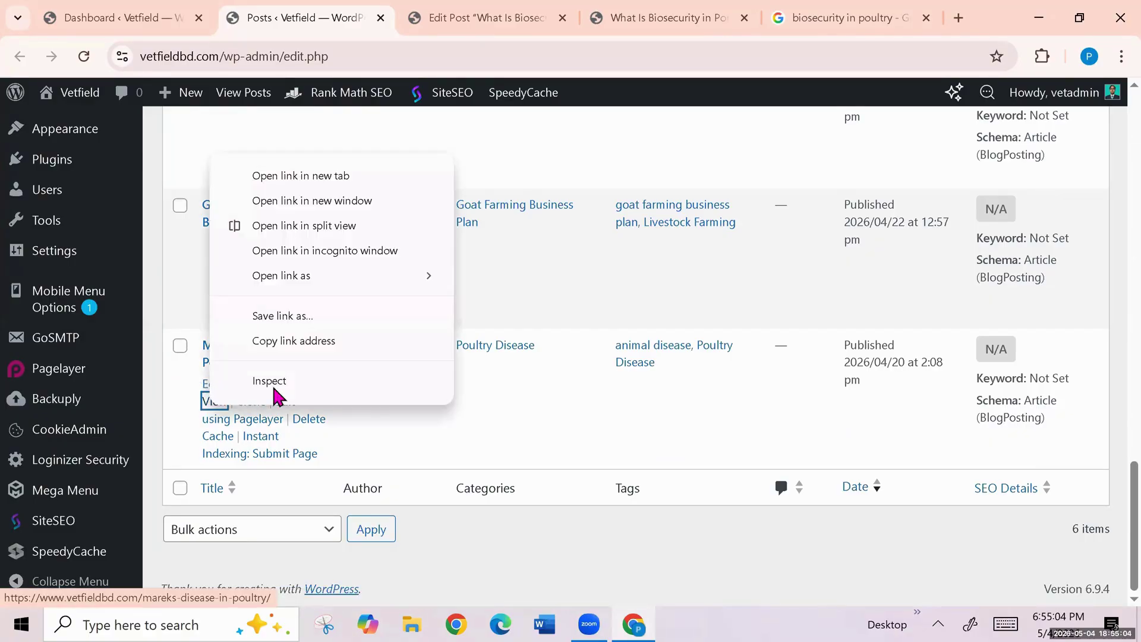
pyautogui.click(315, 176)
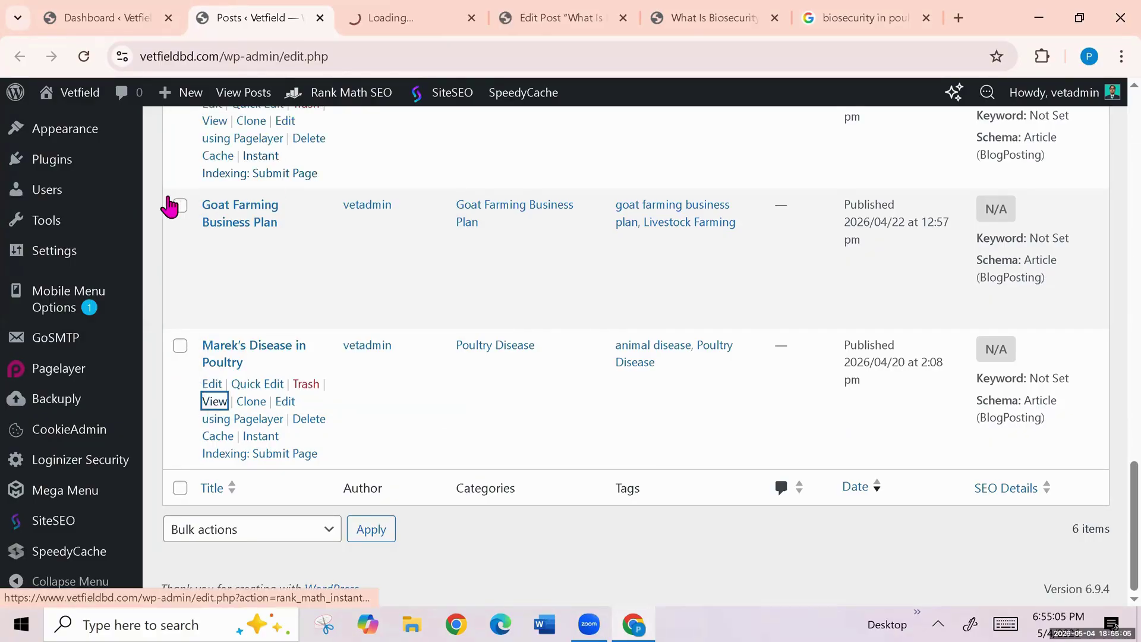
pyautogui.click(389, 13)
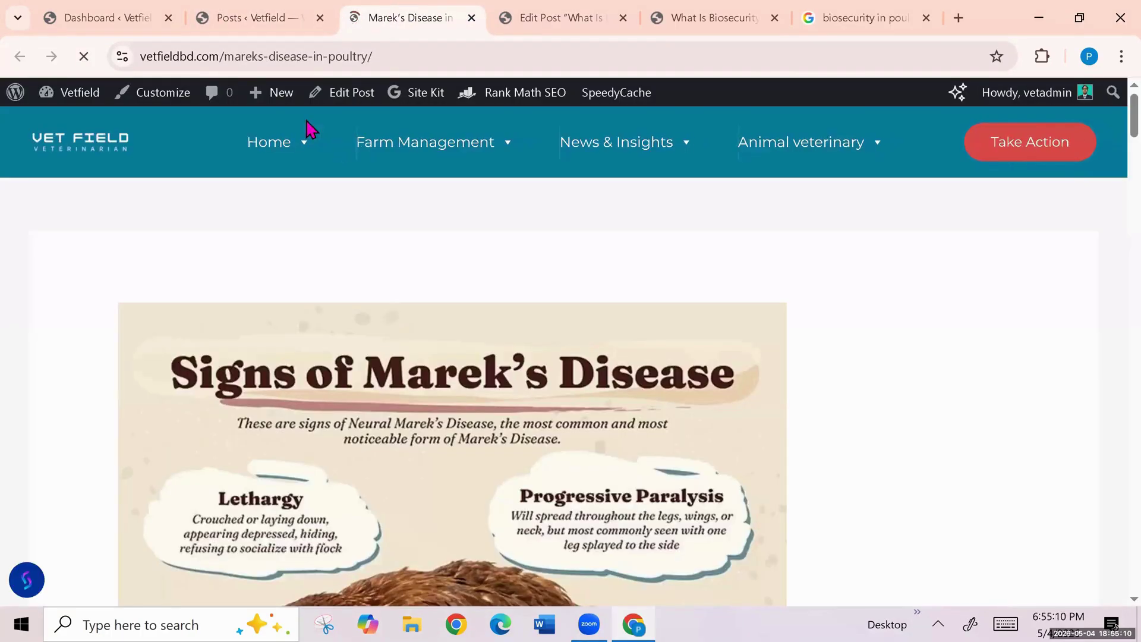
# Step: Copy the full web address of the Marek's Disease in Poultry post
pyautogui.click(381, 55)
pyautogui.moveTo(373, 56); pyautogui.dragTo(137, 58)
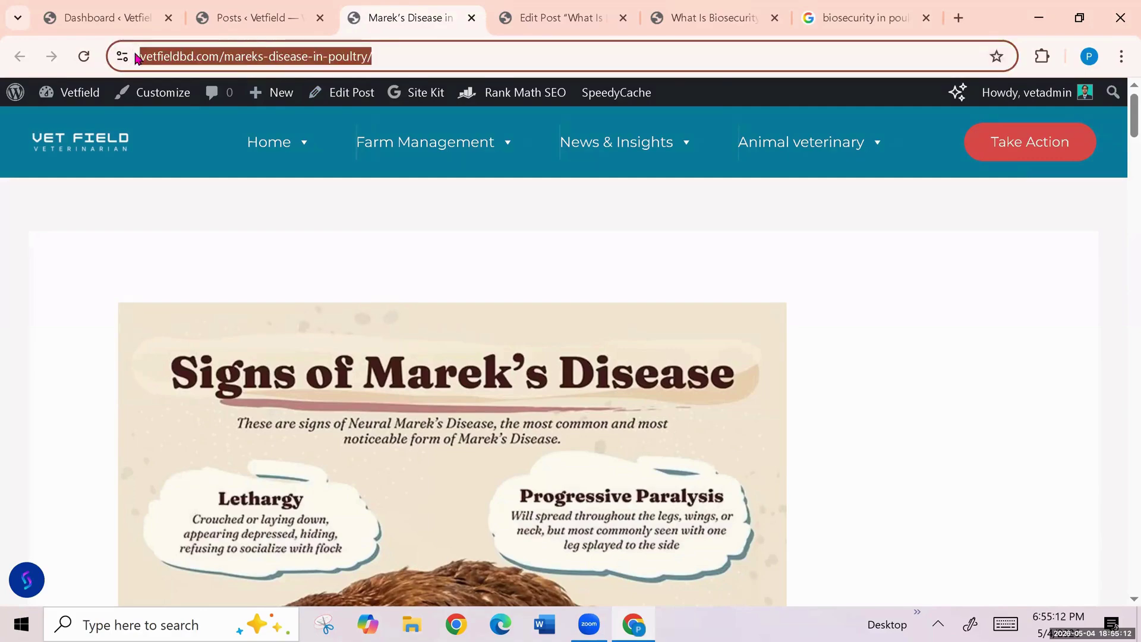
pyautogui.rightClick(279, 59)
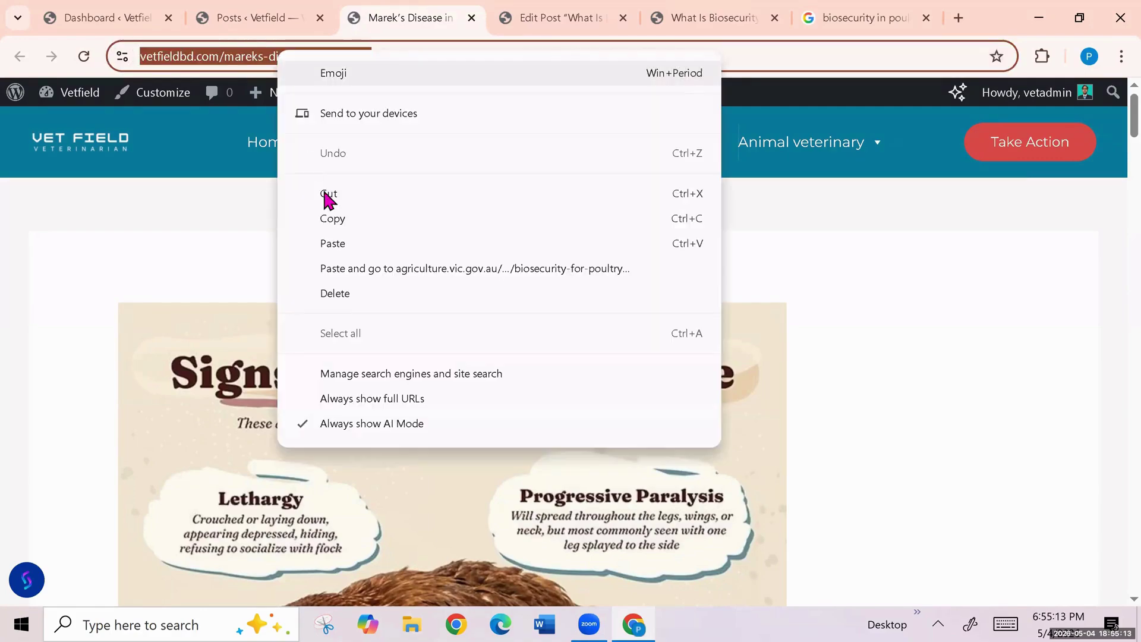
pyautogui.click(346, 215)
# Step: Return to the biosecurity post and link "production of eggs" to the copied Marek's disease post address
pyautogui.click(541, 24)
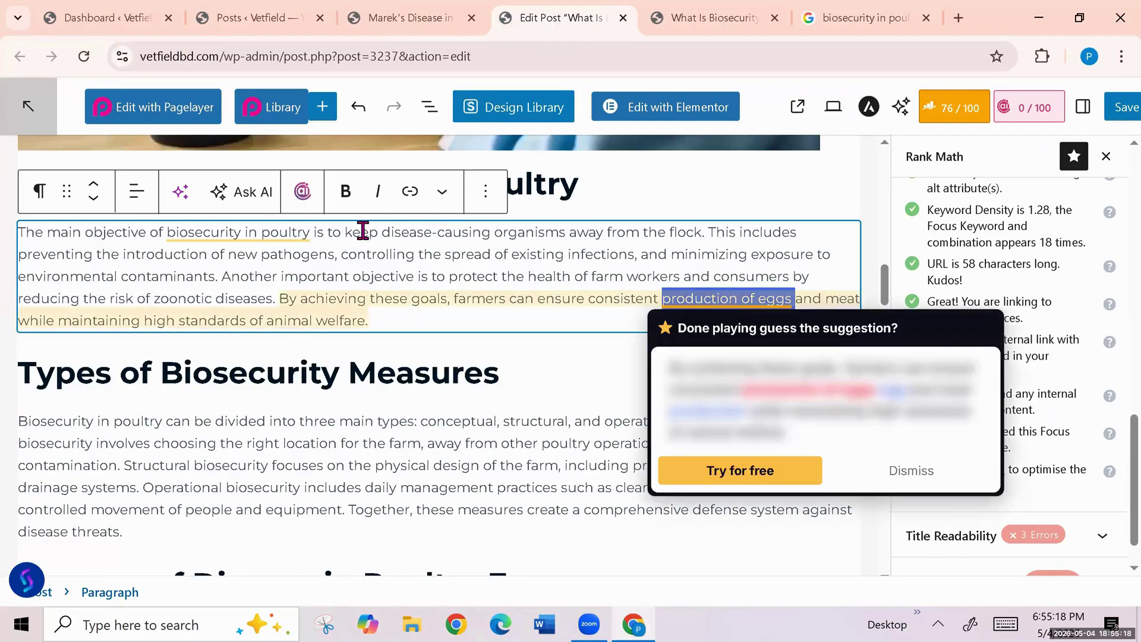
pyautogui.click(401, 205)
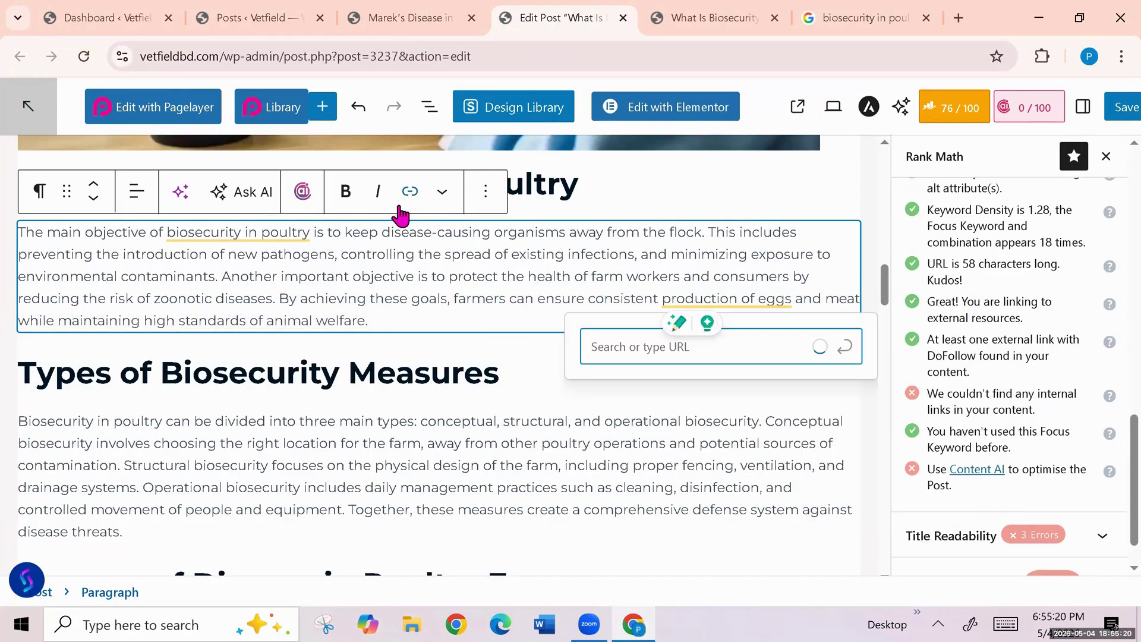
pyautogui.hotkey('ctrl', 'v')
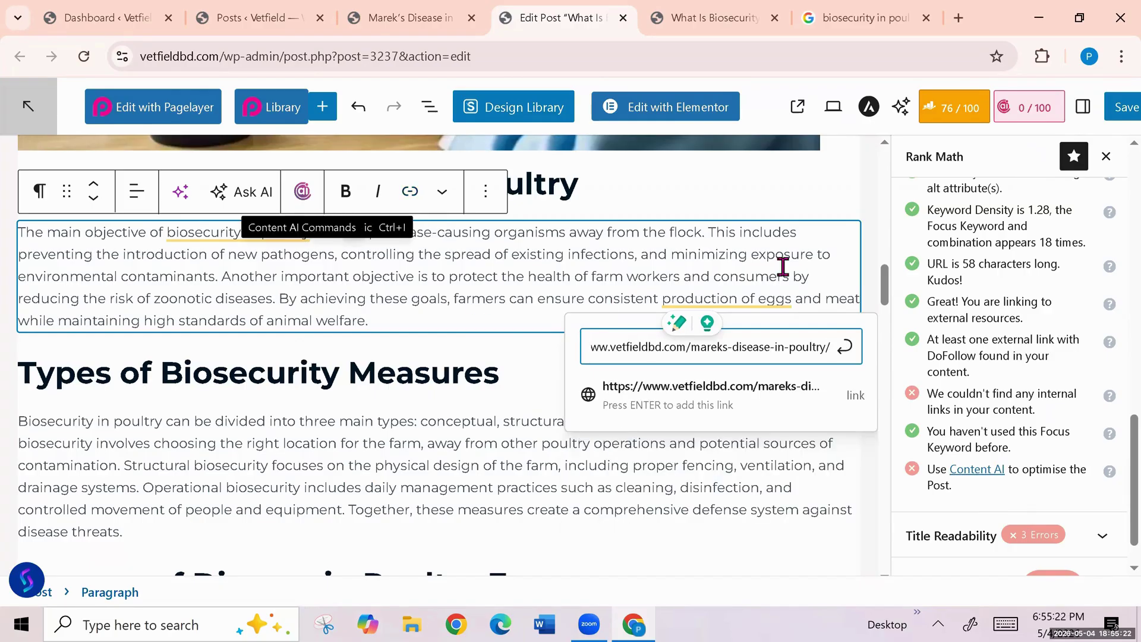
pyautogui.click(845, 349)
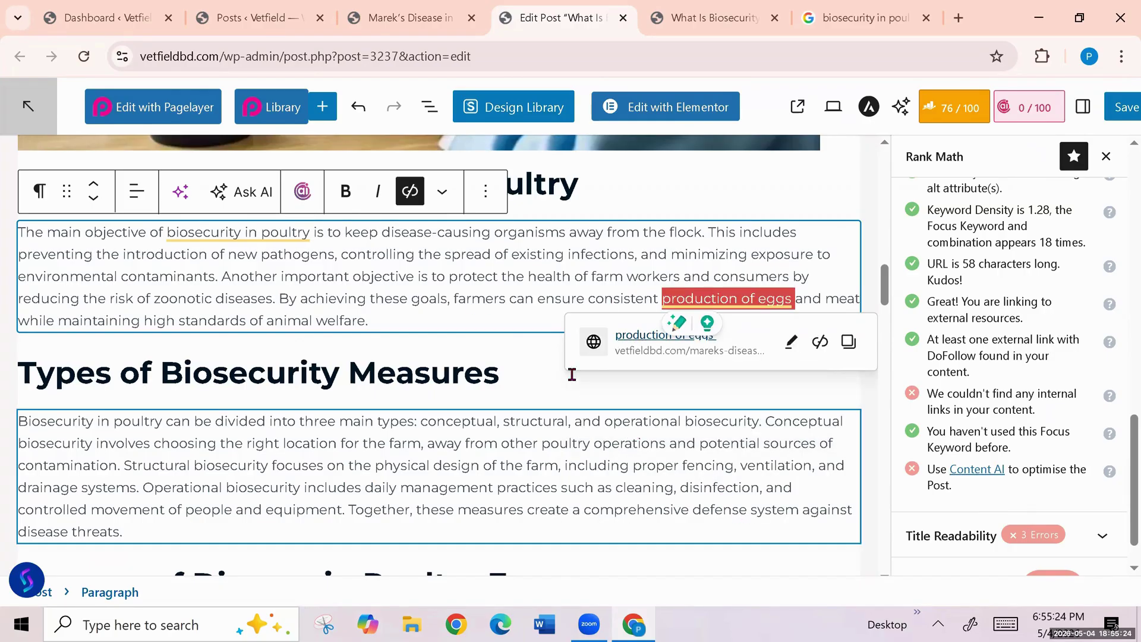
pyautogui.click(549, 365)
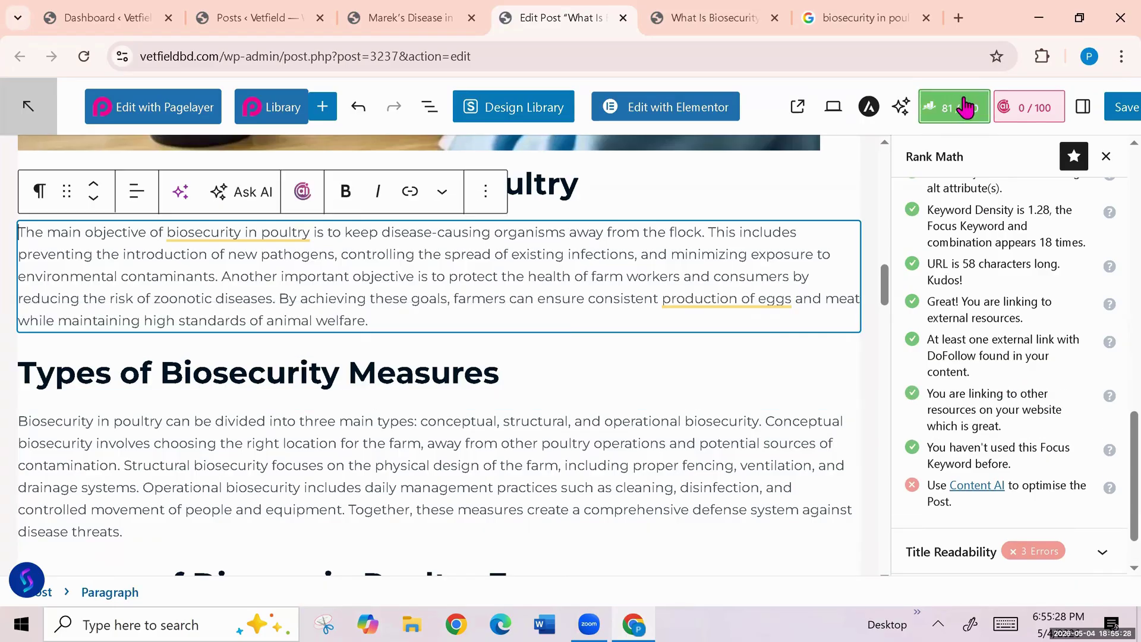
# Step: Expand Rank Math's Title Readability checks and select the "What Is Biosecurity in Poultry" heading text in the post
pyautogui.scroll(-1, 1075, 416)
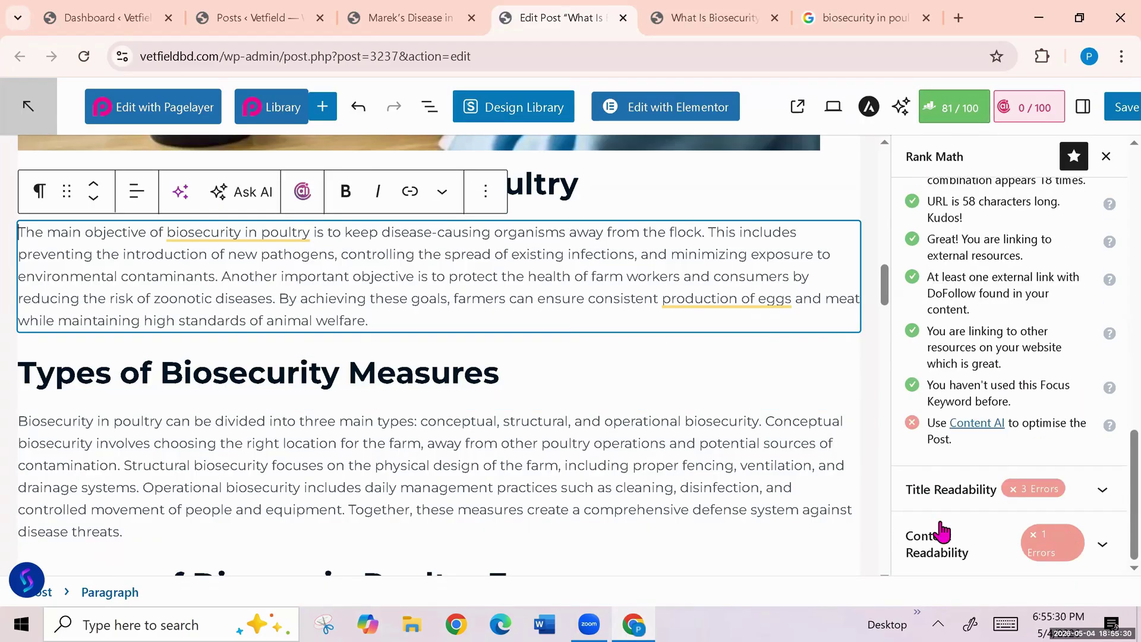
pyautogui.click(1104, 495)
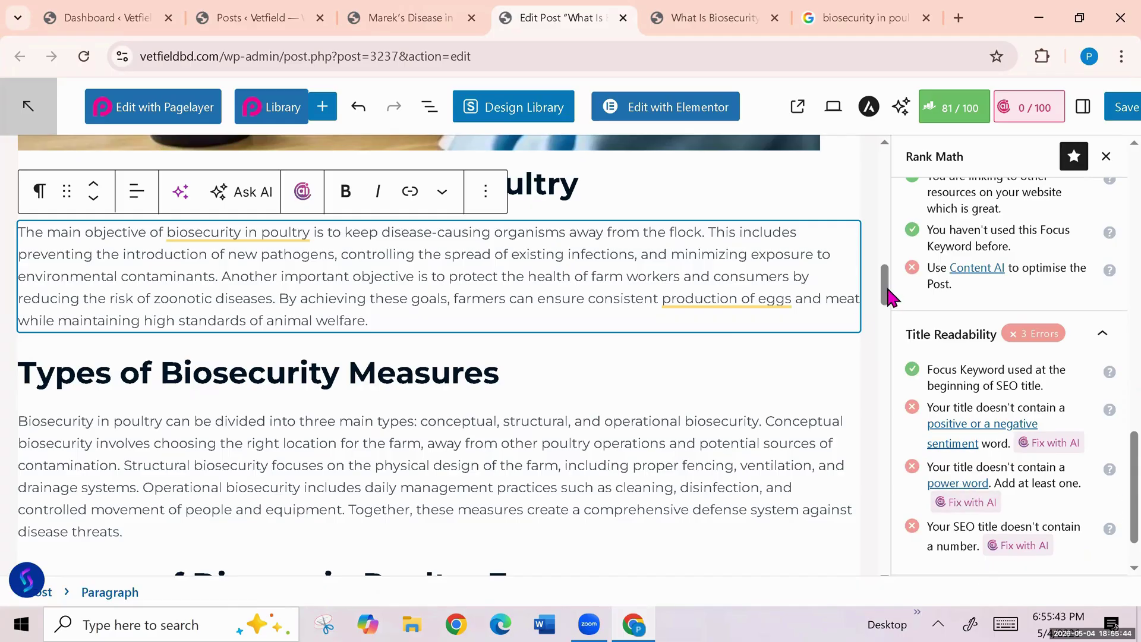
pyautogui.scroll(10, 420, 479)
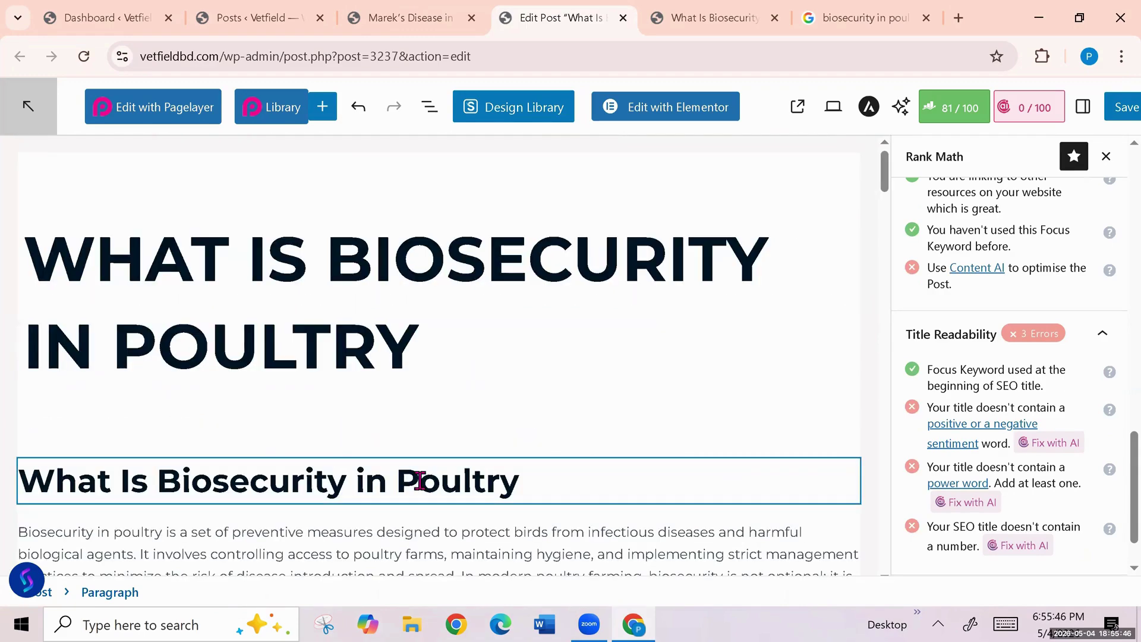
pyautogui.tripleClick(420, 480)
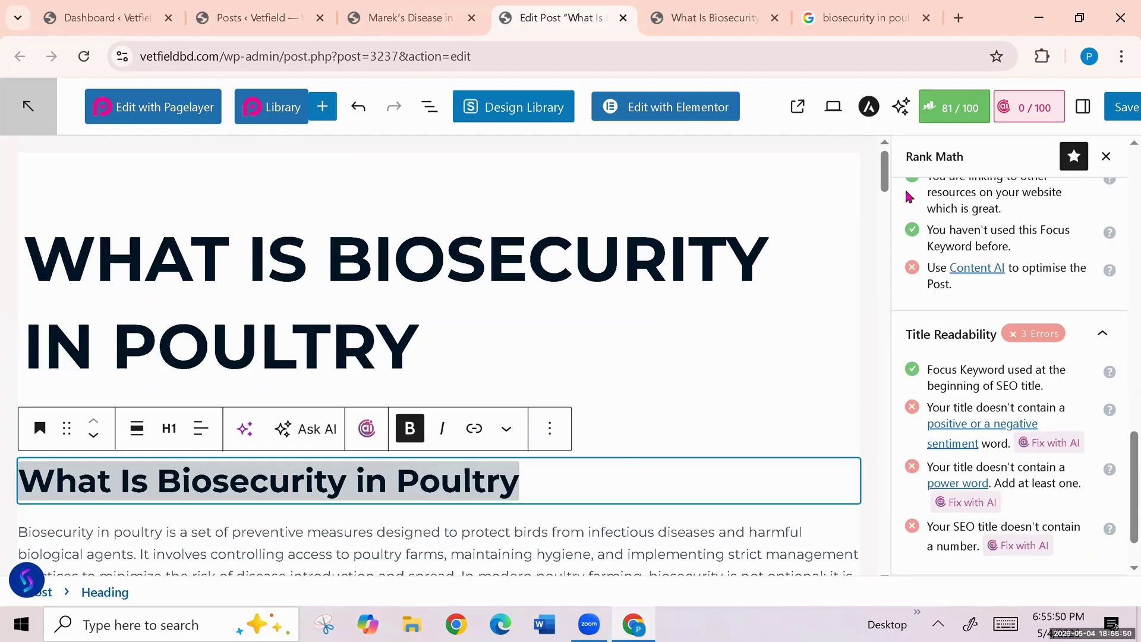
pyautogui.scroll(15, 1096, 377)
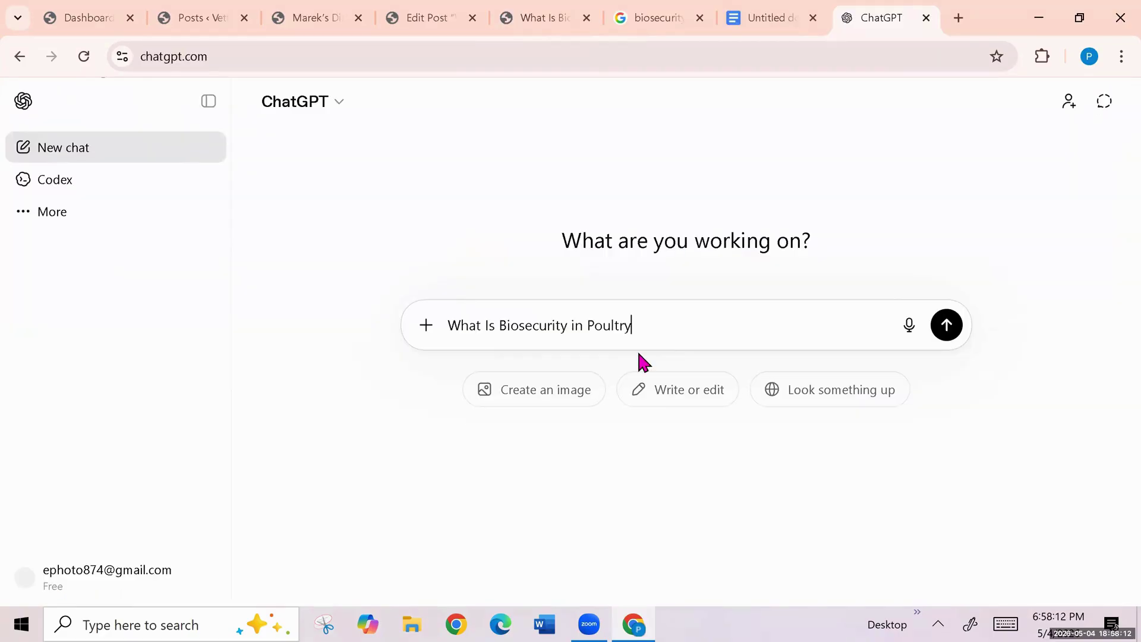
# Step: Complete and submit the ChatGPT prompt as: write a good seo title on it "What Is Biosecurity in Poultry"
pyautogui.click(449, 324)
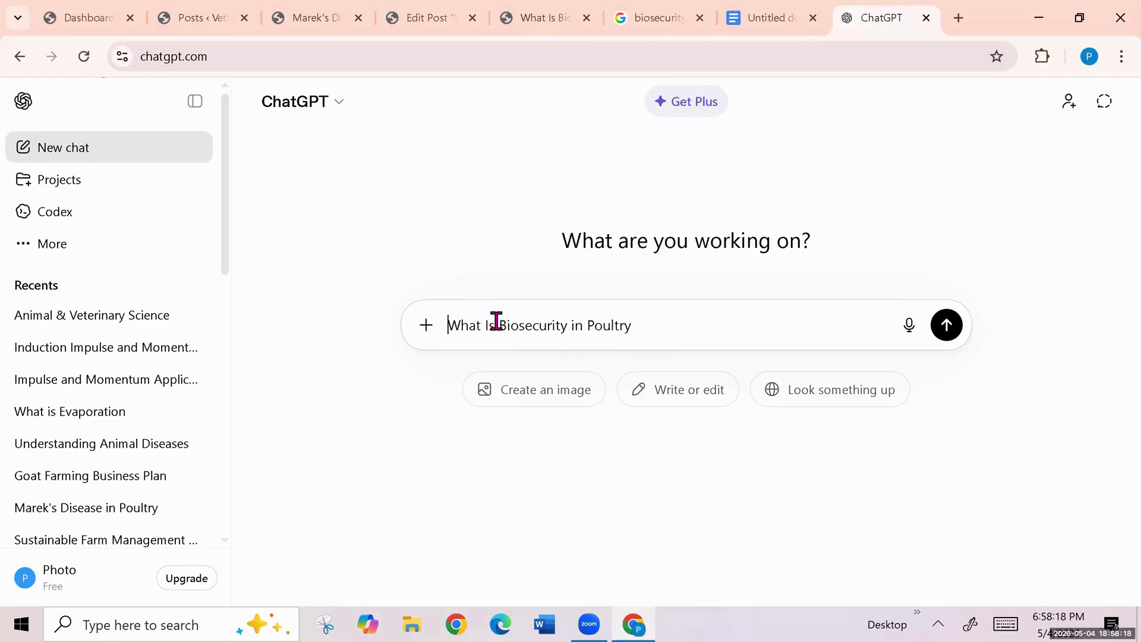
pyautogui.write('write')
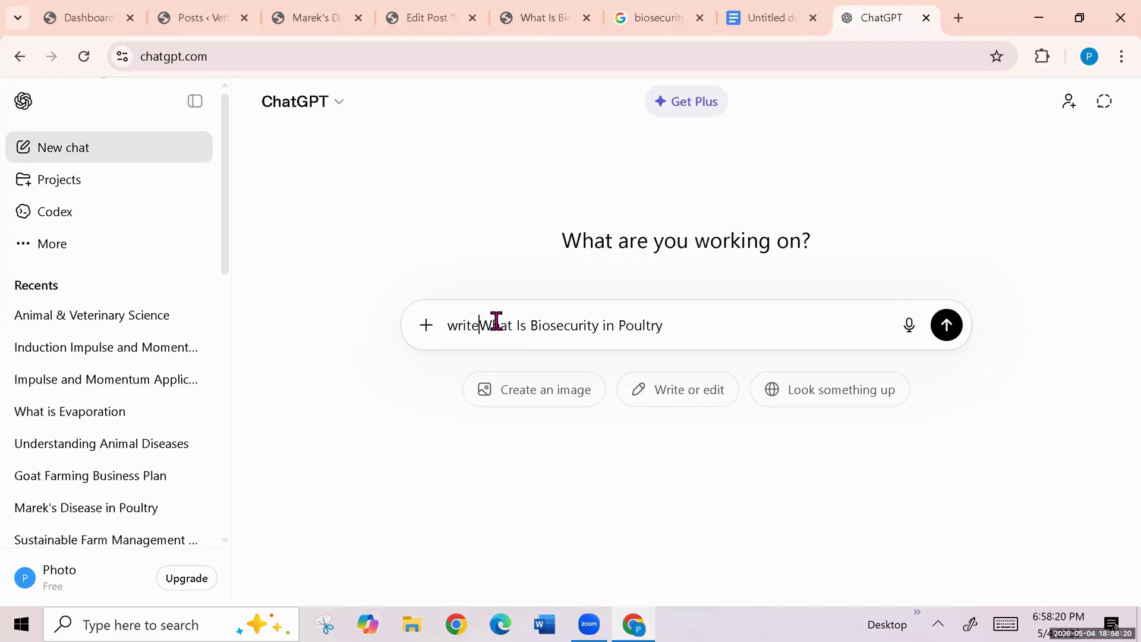
pyautogui.write(' a')
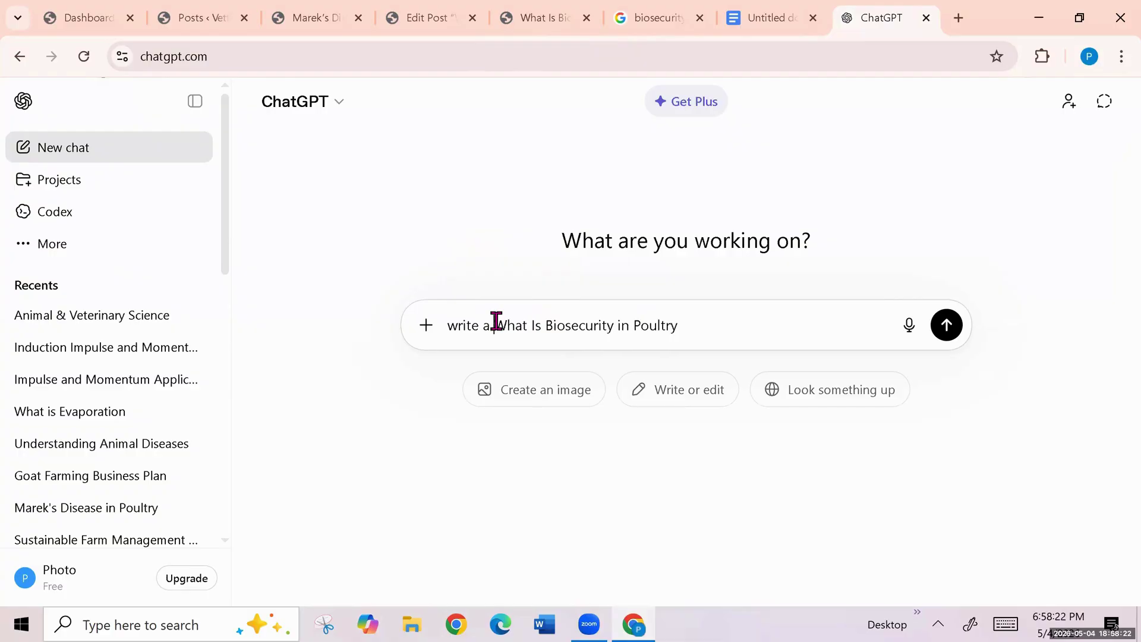
pyautogui.write(' good')
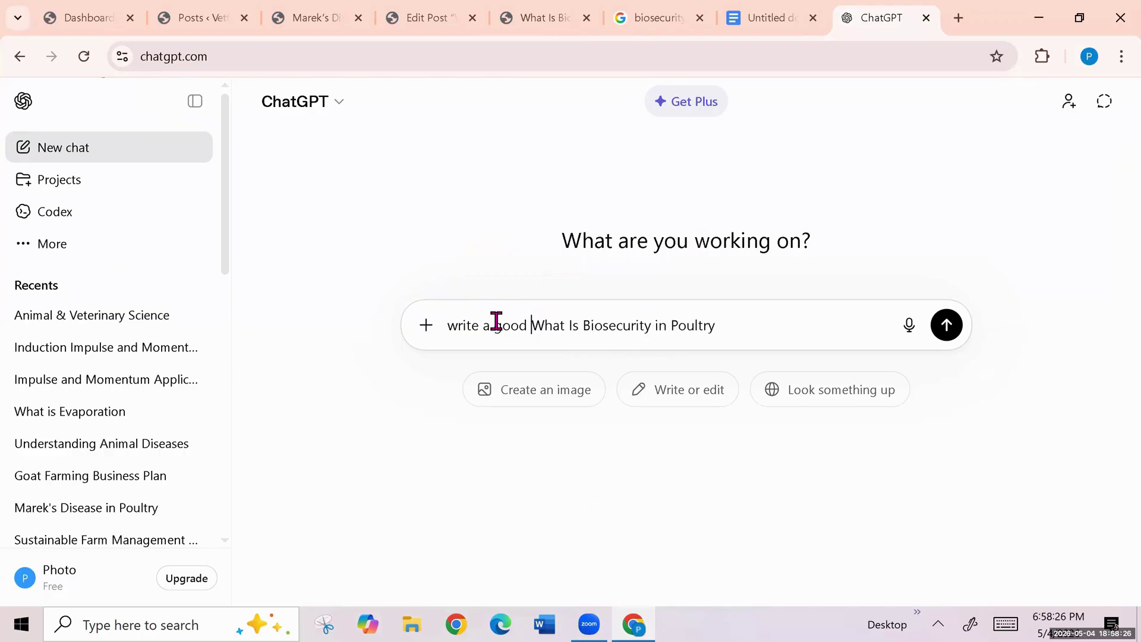
pyautogui.write(' seo ')
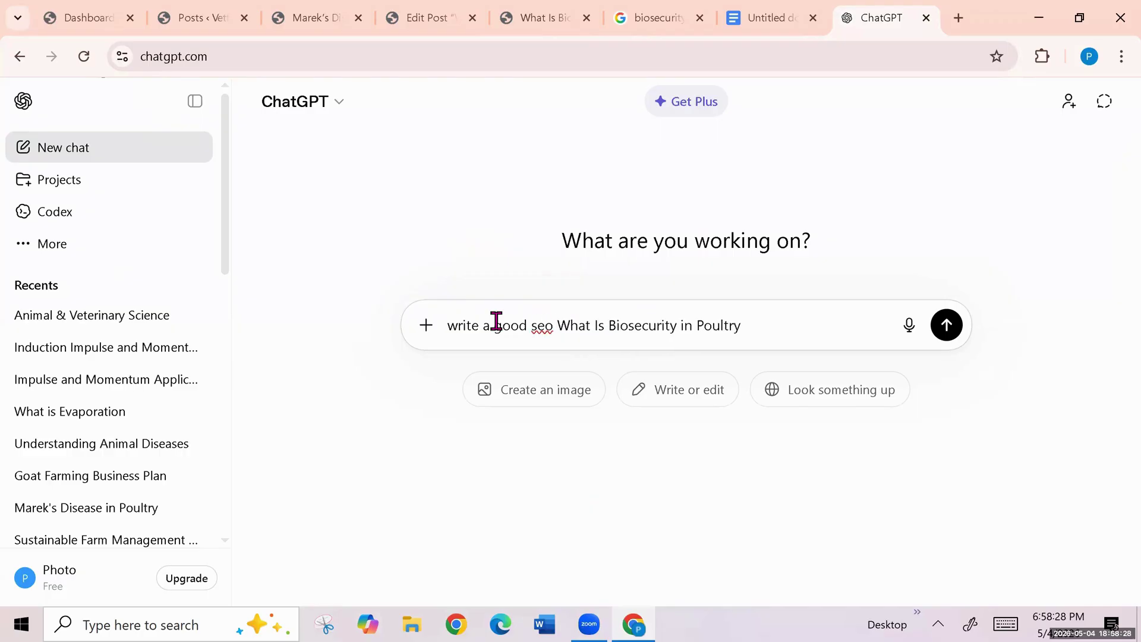
pyautogui.write('titl')
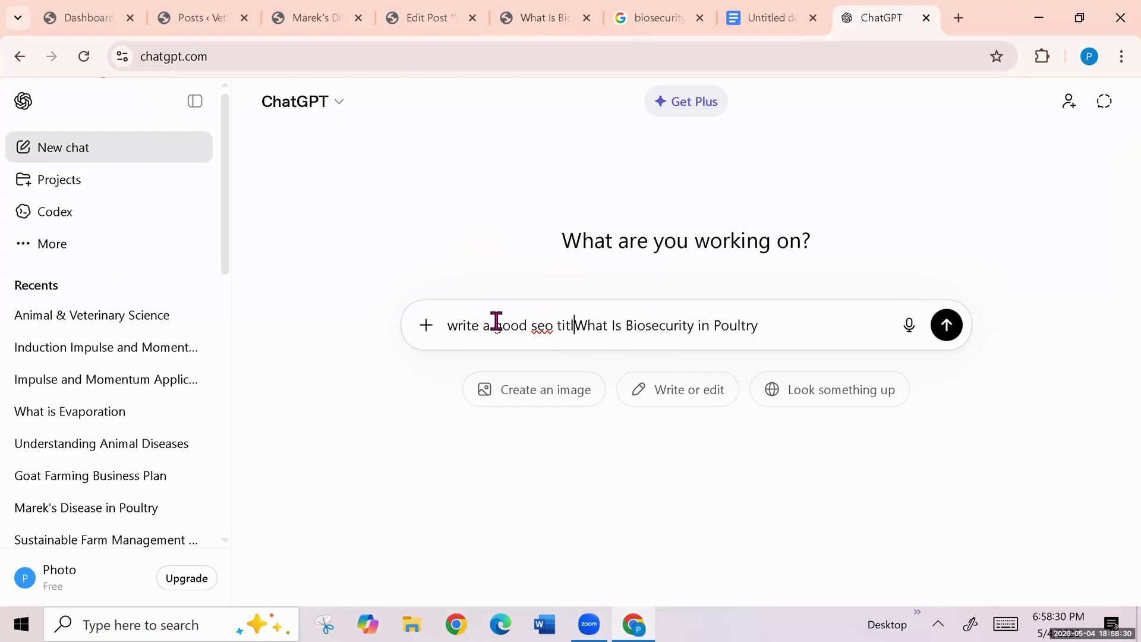
pyautogui.write('e')
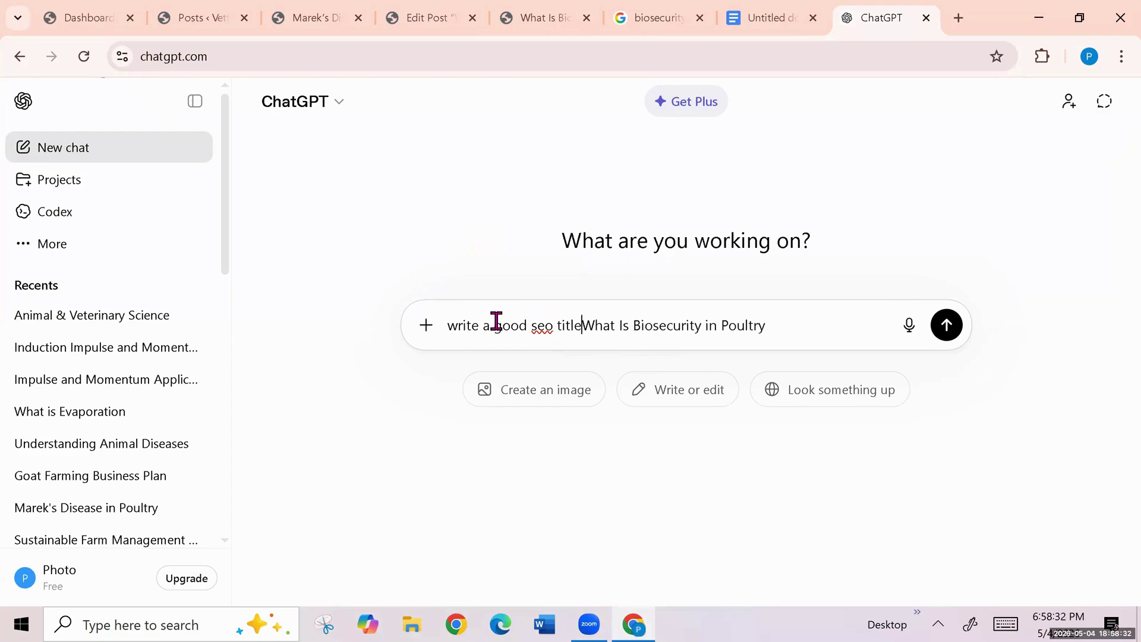
pyautogui.write(' on ')
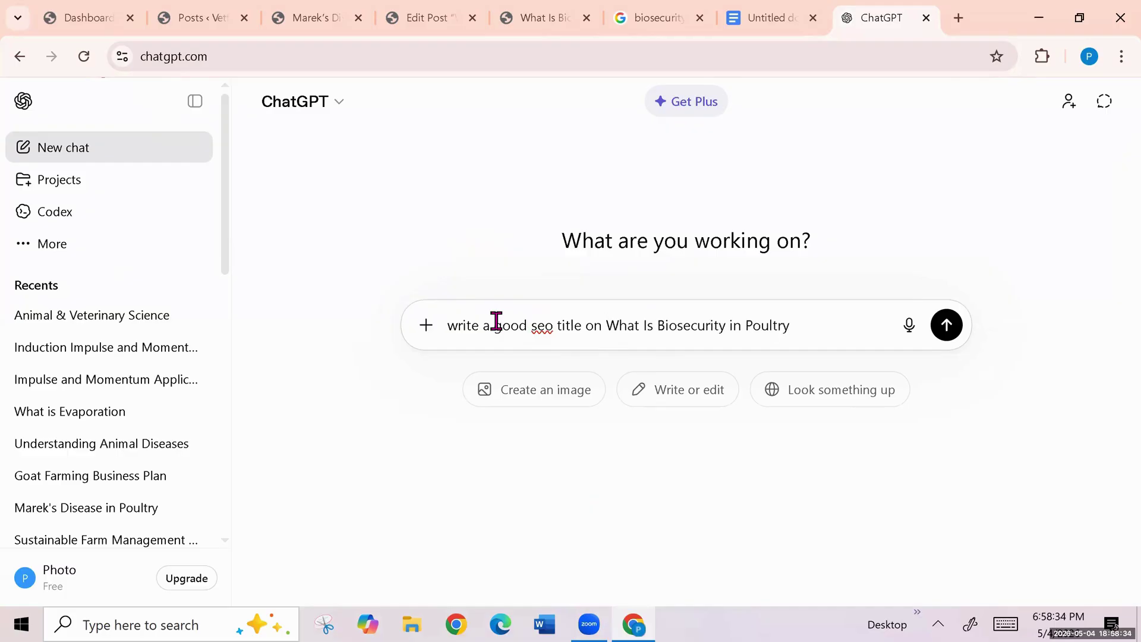
pyautogui.write('it')
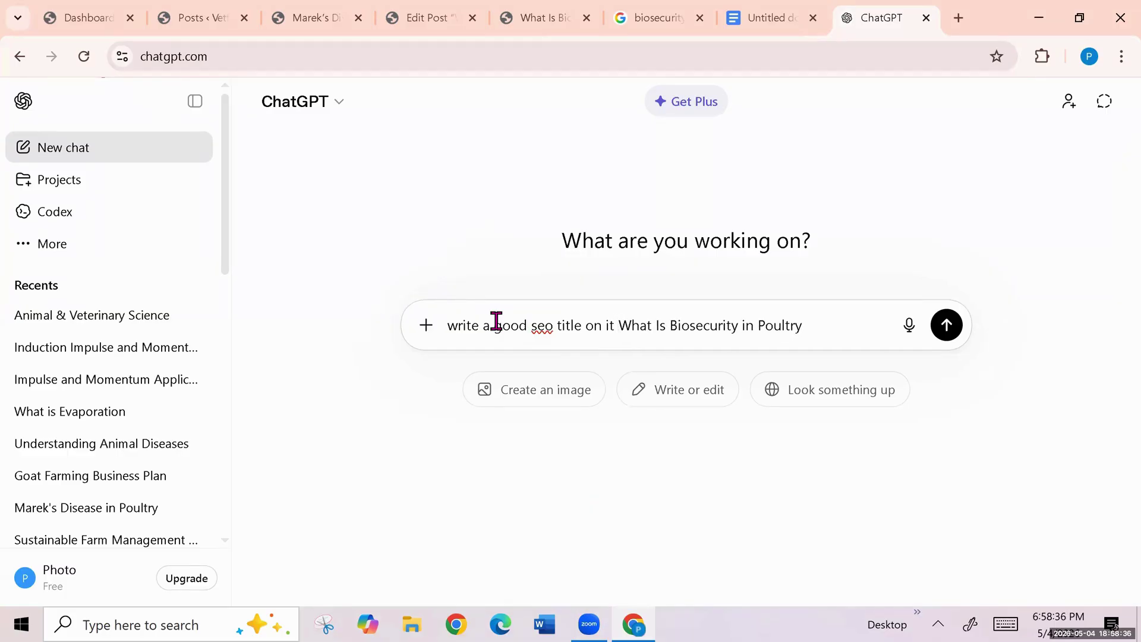
pyautogui.write(' "')
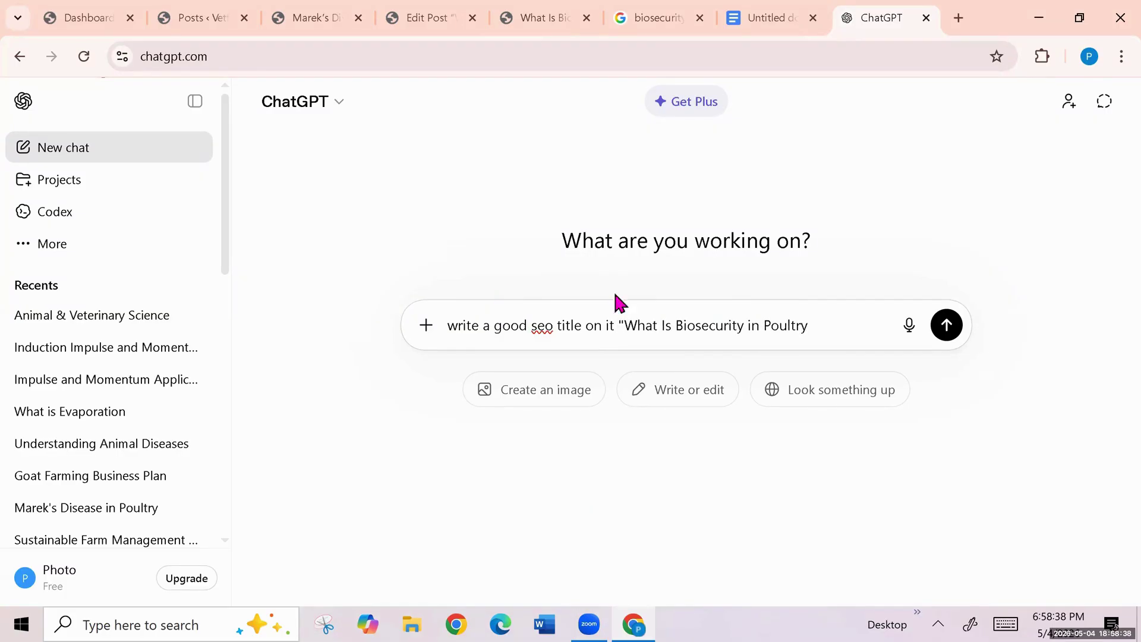
pyautogui.click(807, 326)
pyautogui.click(957, 328)
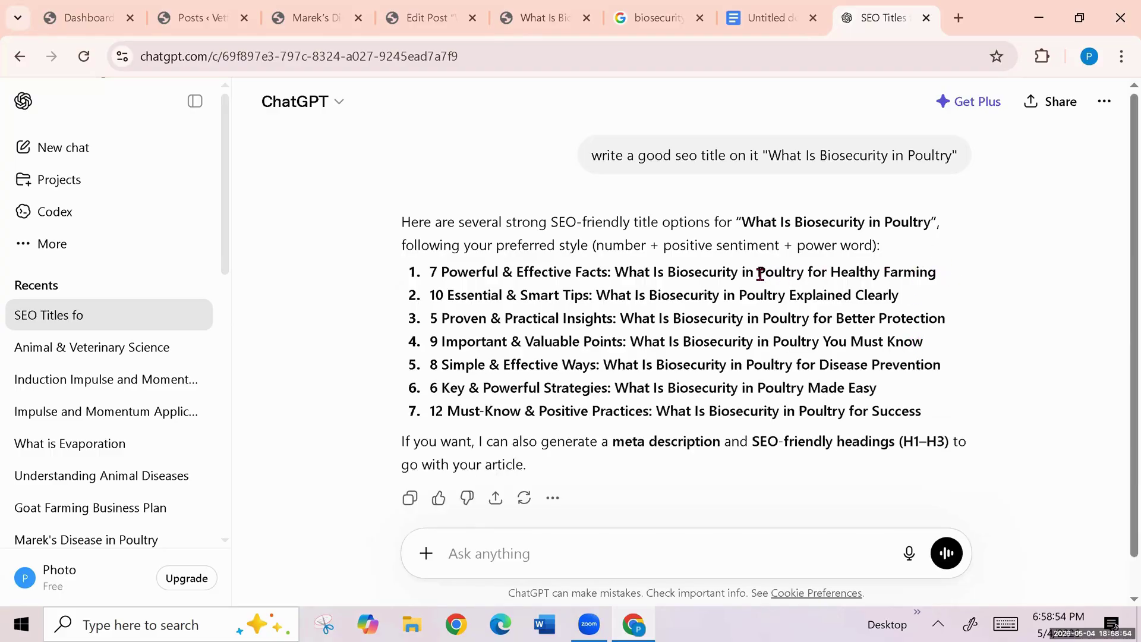
# Step: Copy ChatGPT's first suggestion, "7 Powerful & Effective Facts: What Is Biosecurity in Poultry for Healthy Farming", into the untitled Google Docs document
pyautogui.moveTo(952, 279); pyautogui.dragTo(431, 274)
pyautogui.rightClick(606, 272)
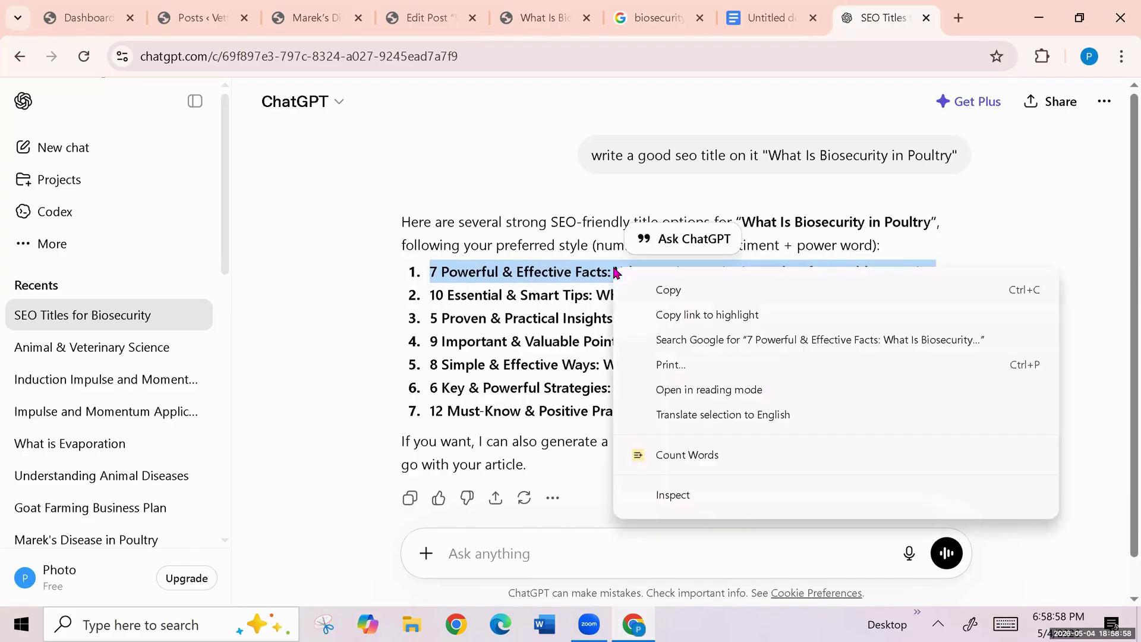
pyautogui.click(665, 288)
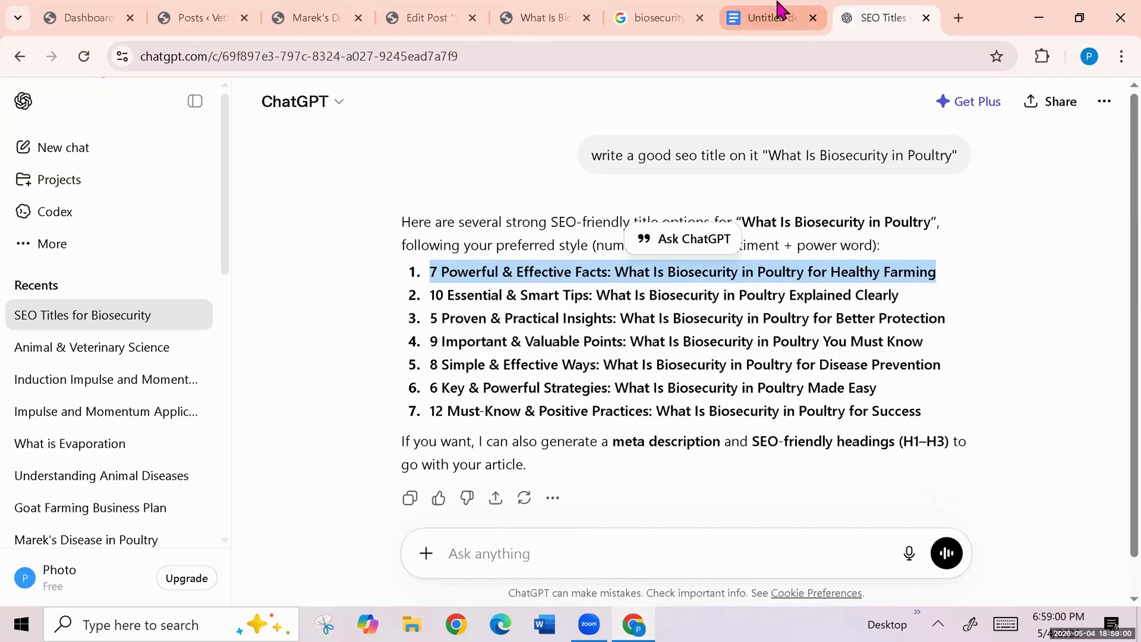
pyautogui.click(724, 17)
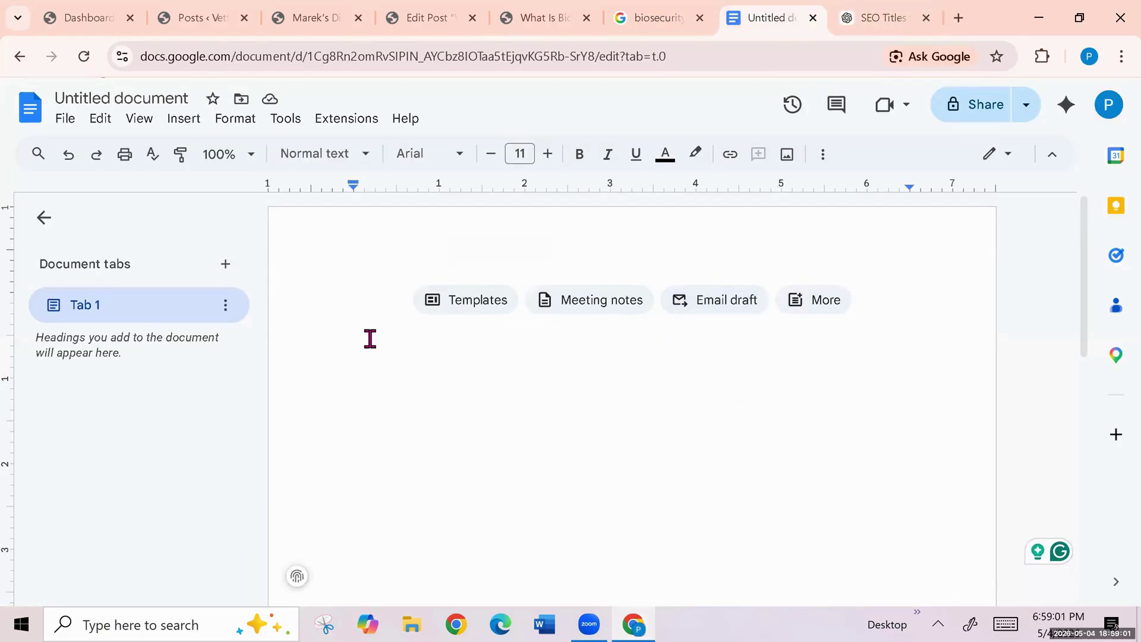
pyautogui.rightClick(365, 301)
pyautogui.click(417, 371)
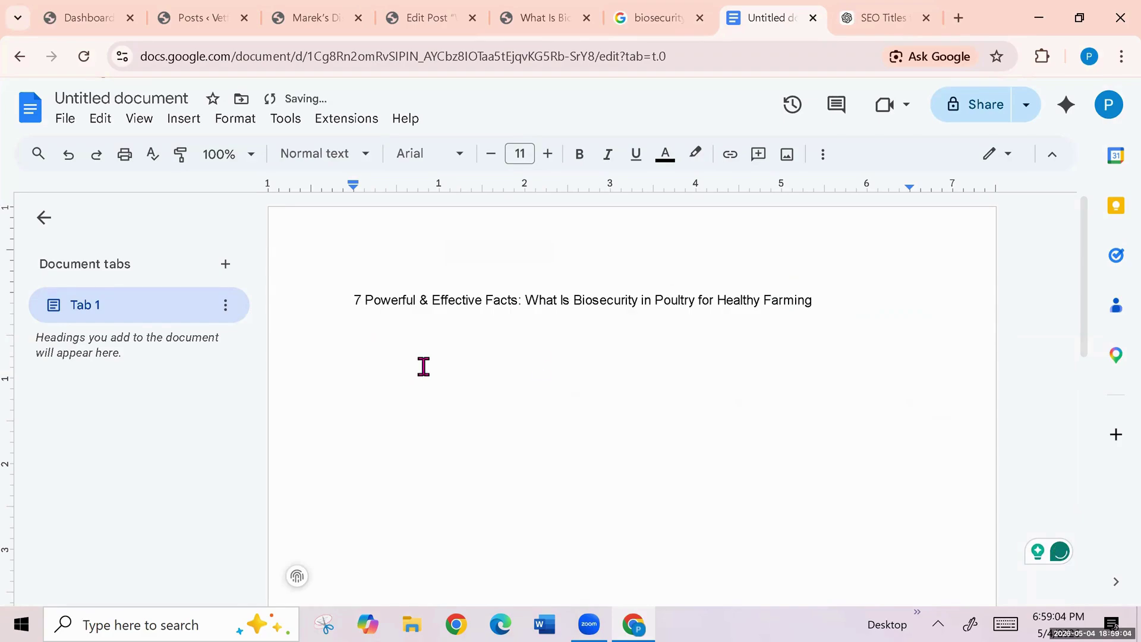
# Step: Copy the whole title line from the Google Docs document as plain text for reuse
pyautogui.moveTo(842, 304); pyautogui.dragTo(349, 298)
pyautogui.rightClick(594, 306)
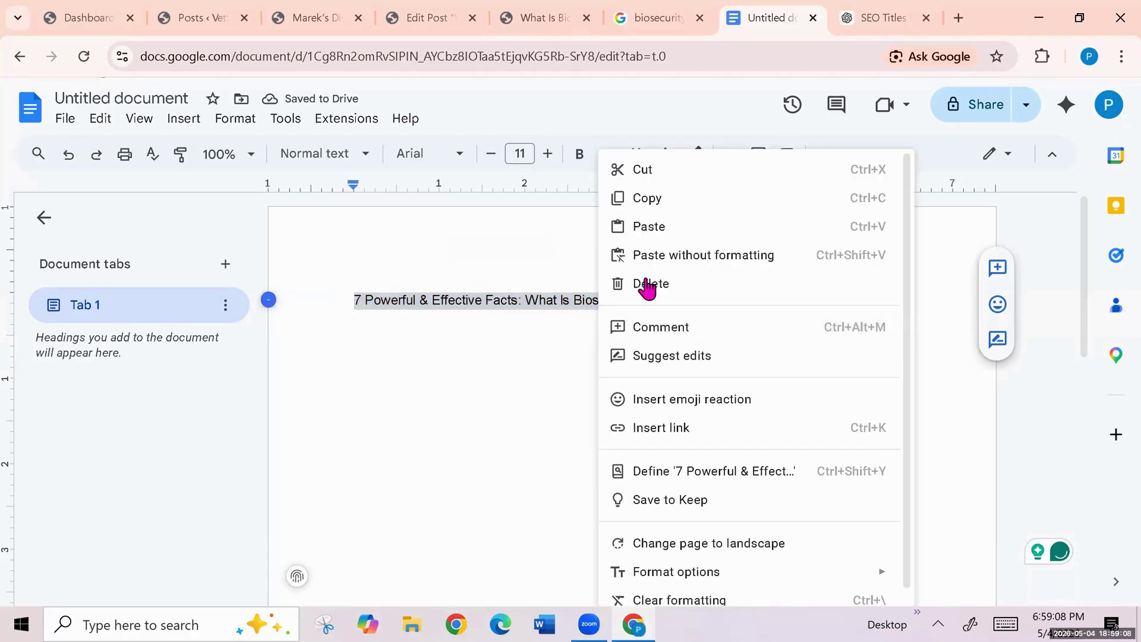
pyautogui.click(652, 205)
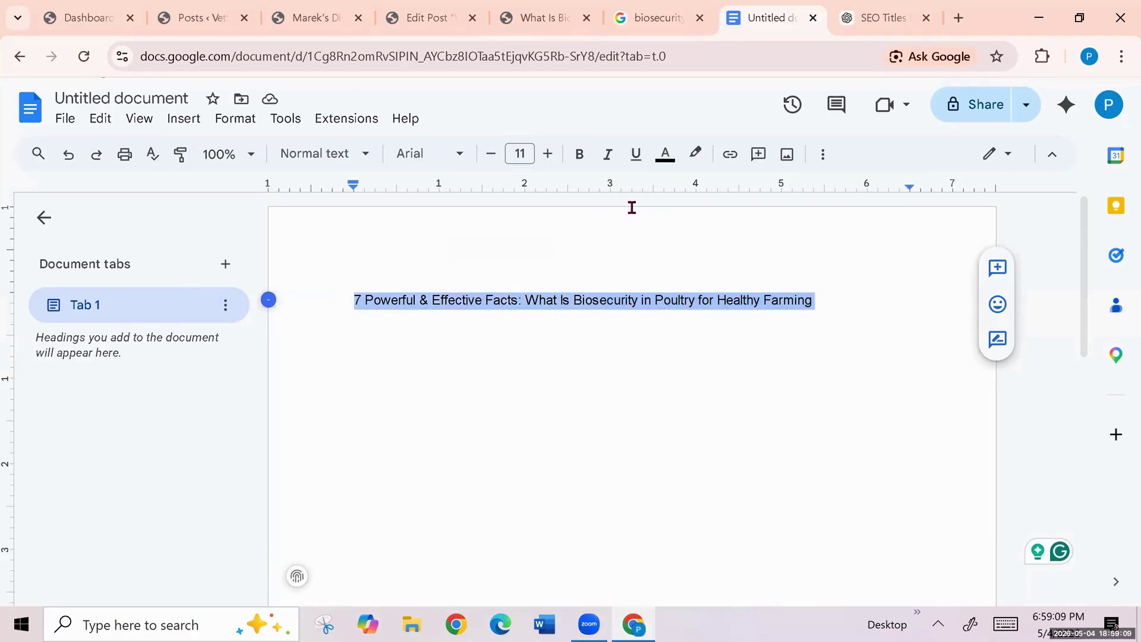
# Step: Return to the biosecurity post editor and replace %title% in Rank Math's snippet title with the copied title, keeping %sep% %sitename%
pyautogui.click(433, 16)
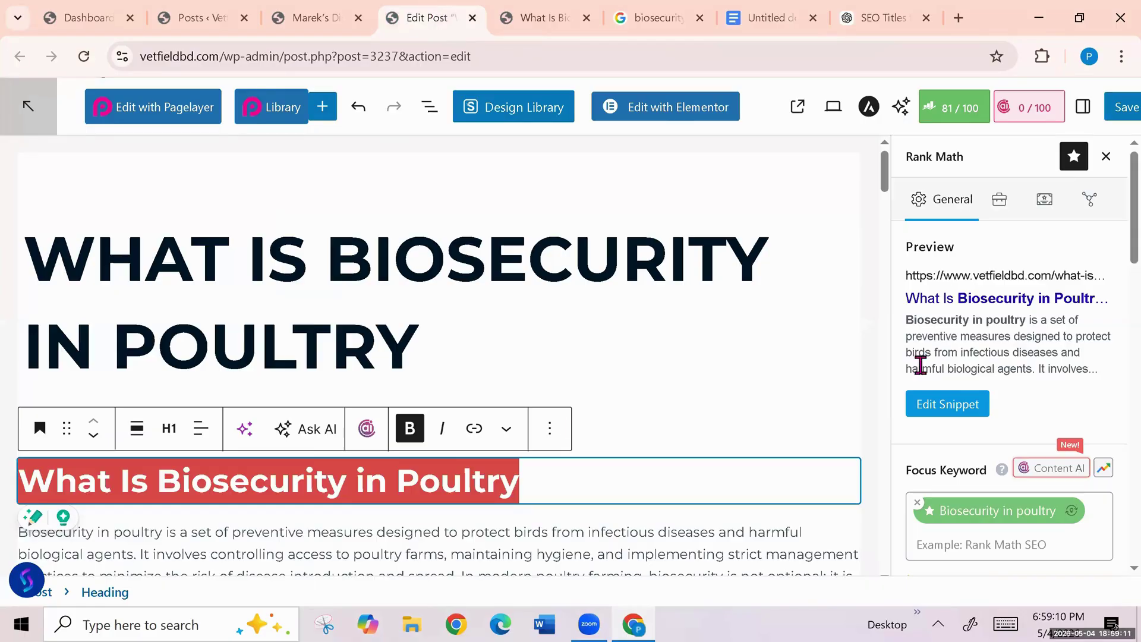
pyautogui.click(943, 407)
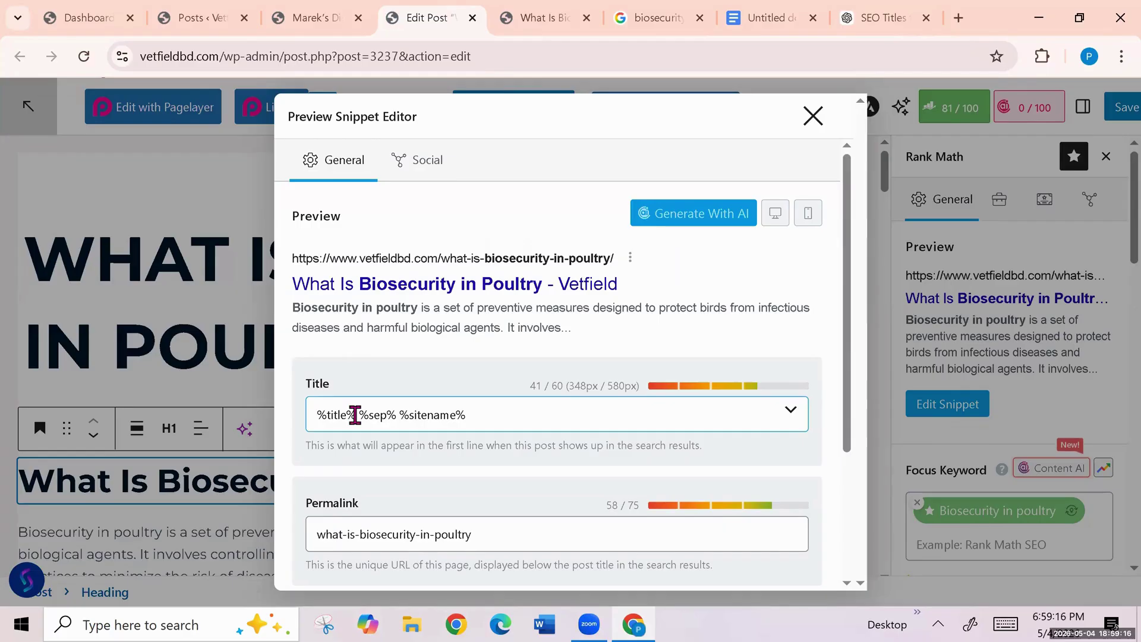
pyautogui.moveTo(354, 415); pyautogui.dragTo(277, 426)
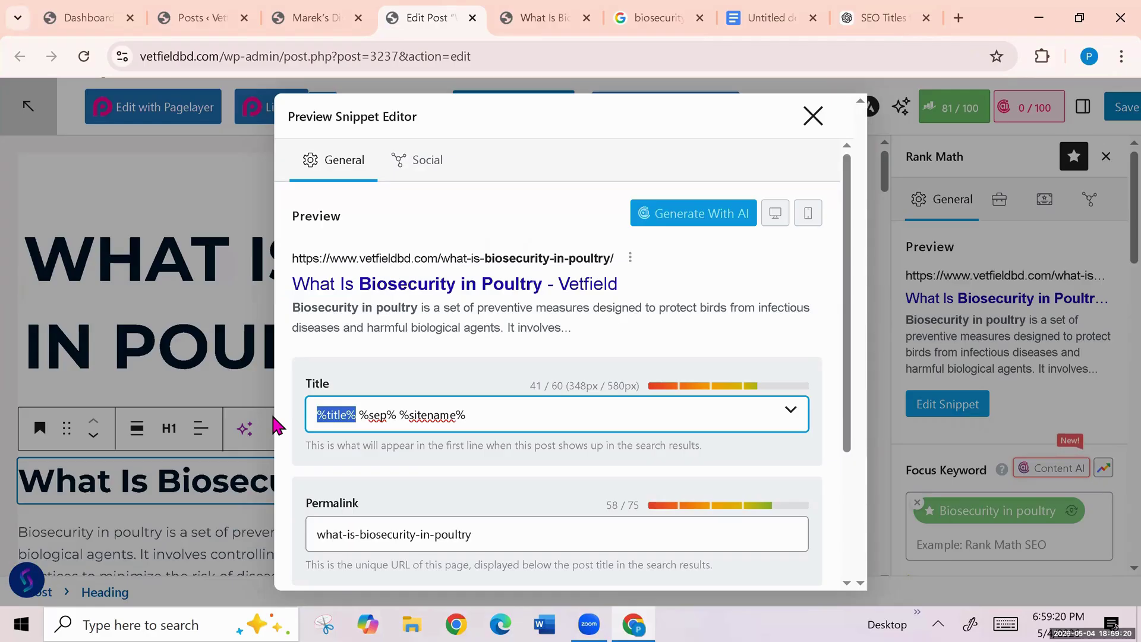
pyautogui.hotkey('ctrl', 'v')
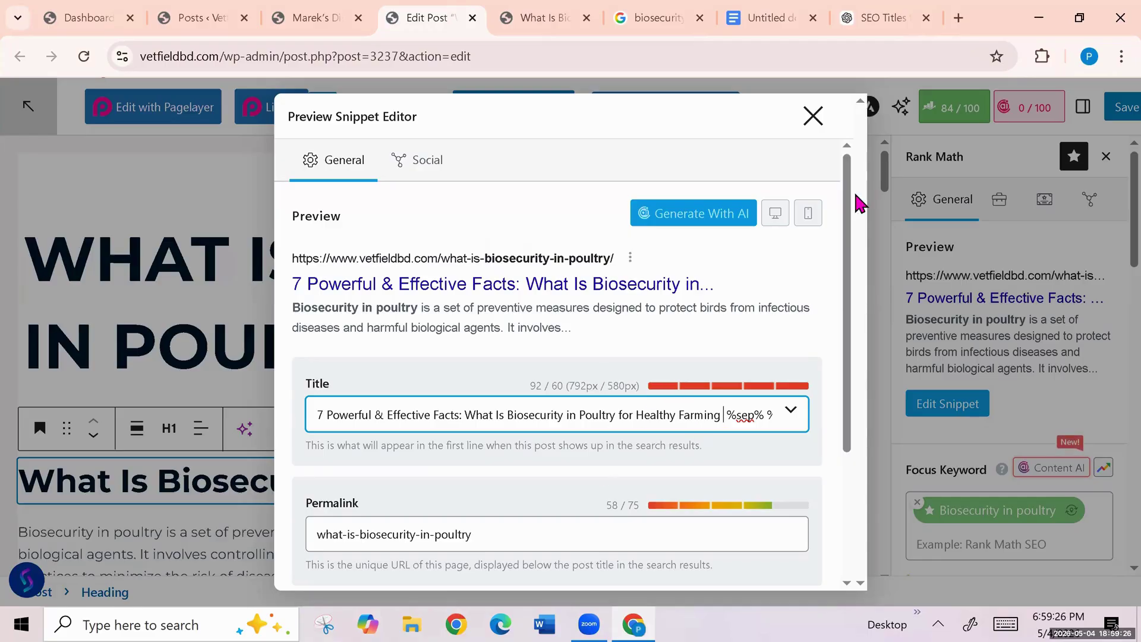
pyautogui.click(812, 118)
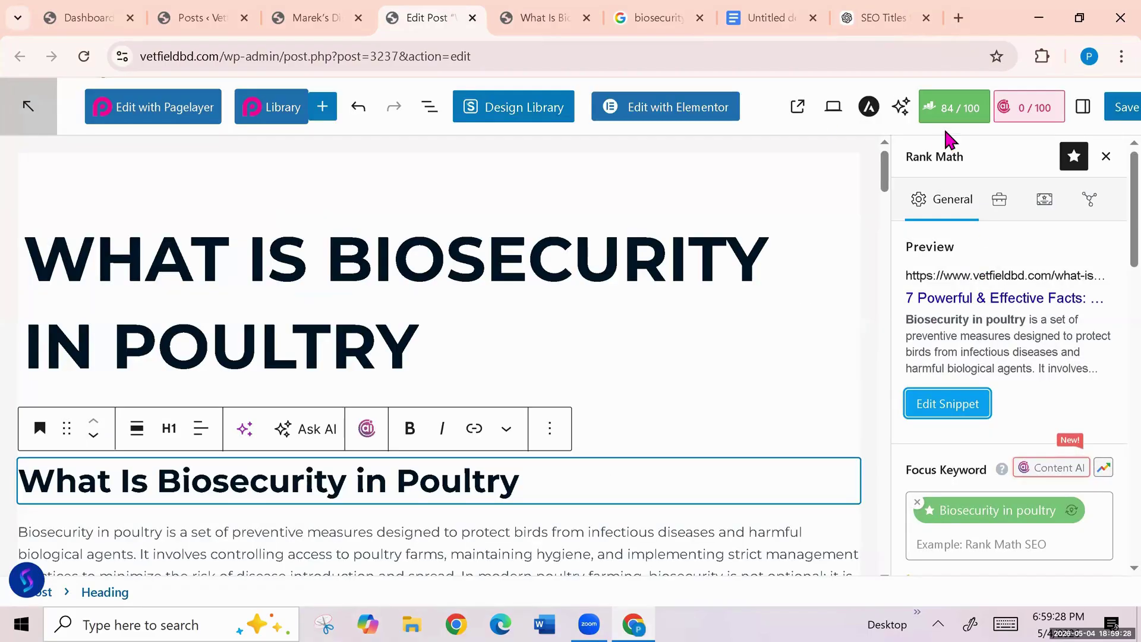
# Step: Review Rank Math's Title Readability checks and the Content Readability checks, collapsing Content Readability when finished
pyautogui.scroll(-3, 1002, 528)
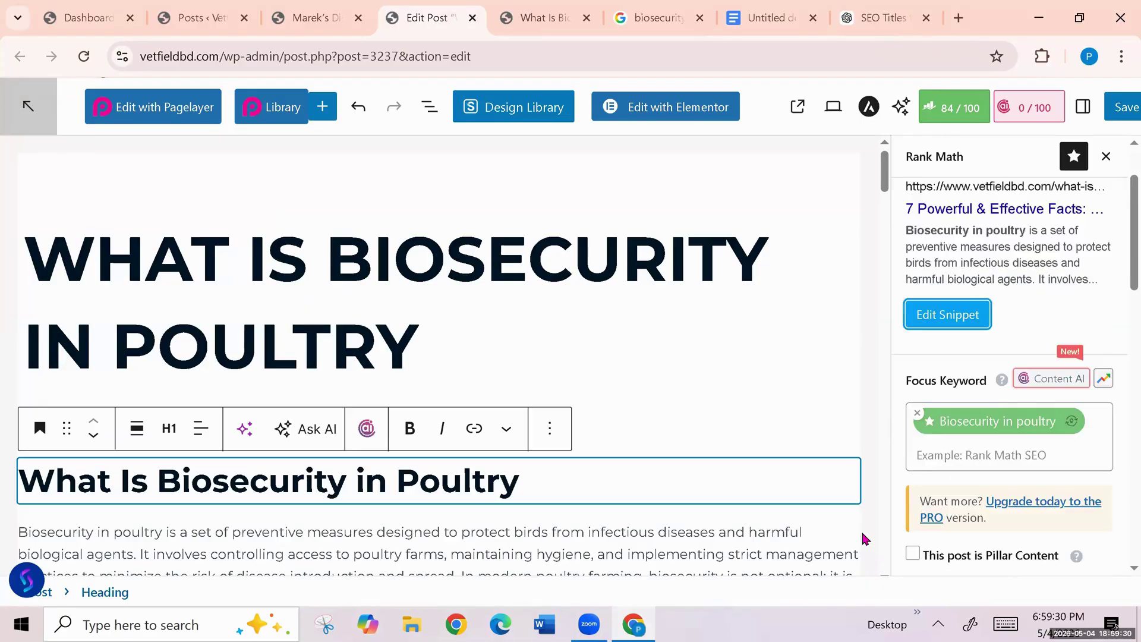
pyautogui.scroll(-5, 855, 530)
pyautogui.scroll(-3, 1100, 517)
pyautogui.scroll(-10, 991, 492)
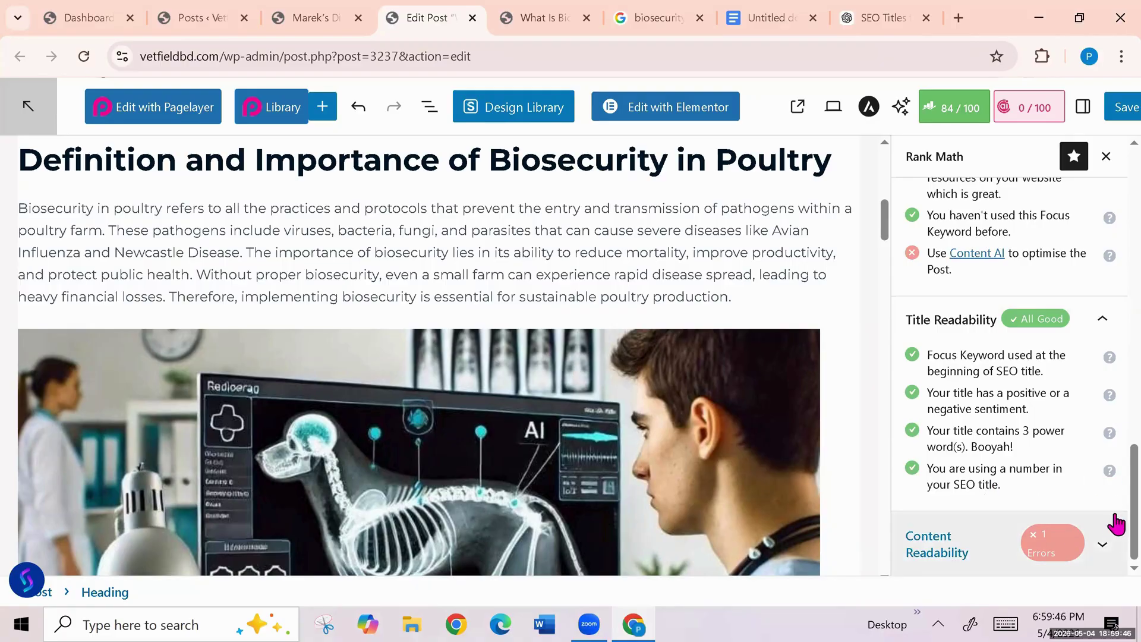
pyautogui.click(1104, 553)
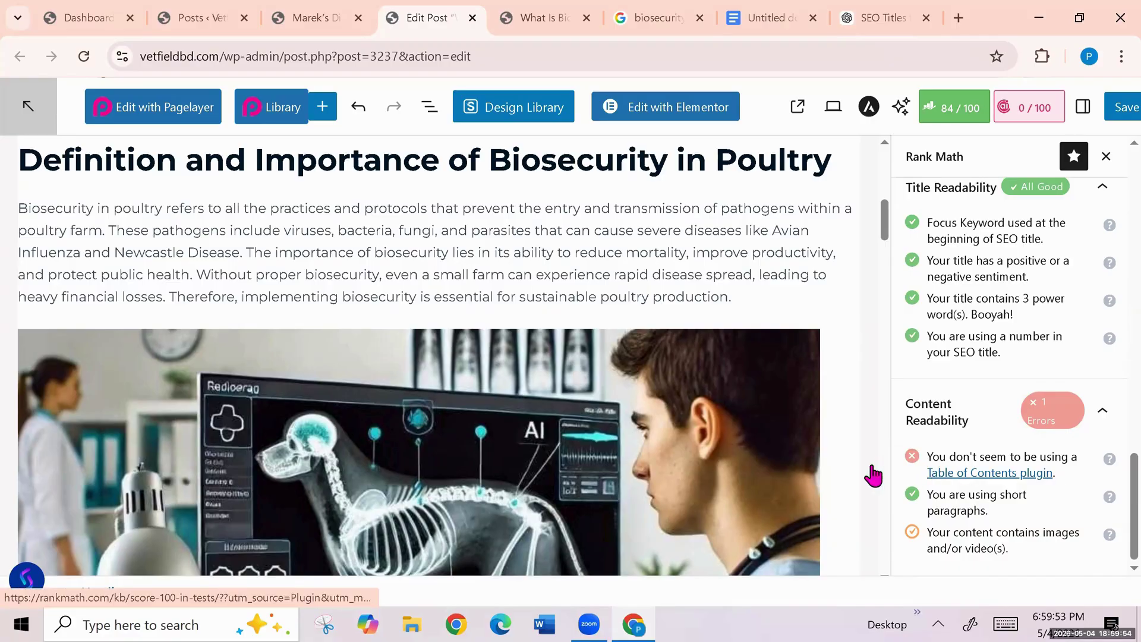
pyautogui.click(1102, 418)
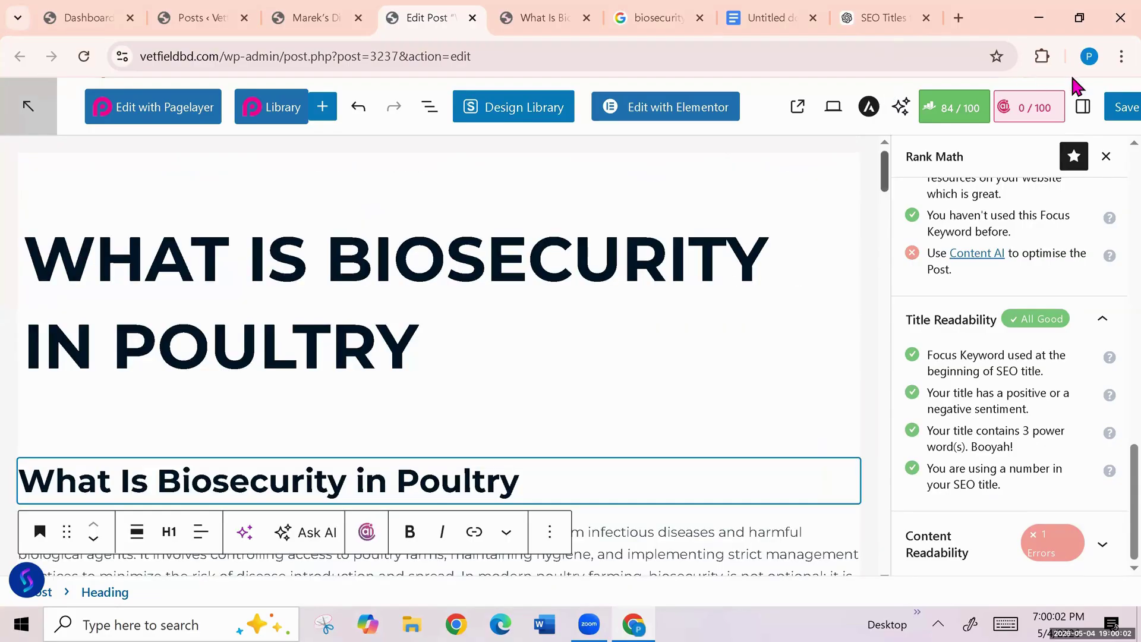
# Step: Save the biosecurity post, look over its public page, and return to the post editor
pyautogui.click(1124, 108)
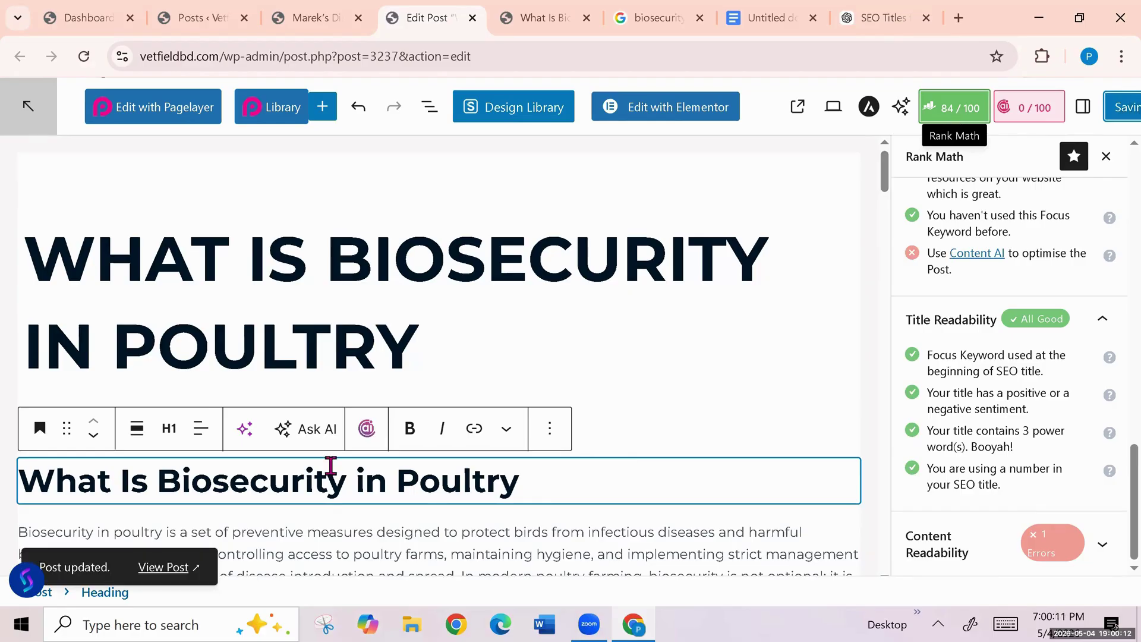
pyautogui.click(555, 17)
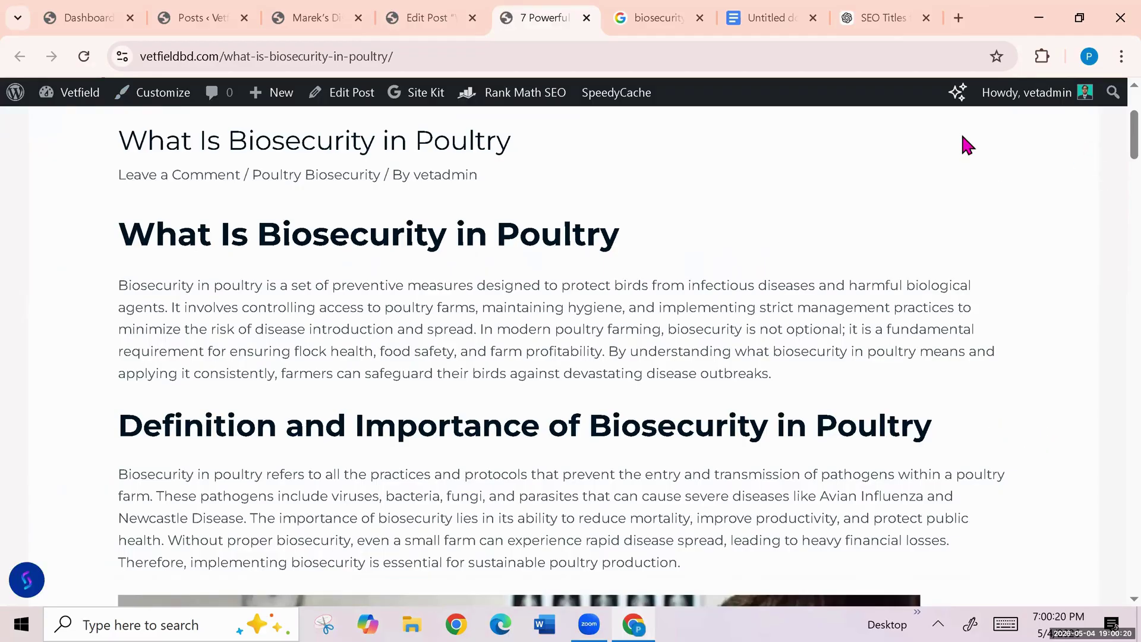
pyautogui.scroll(3, 1080, 255)
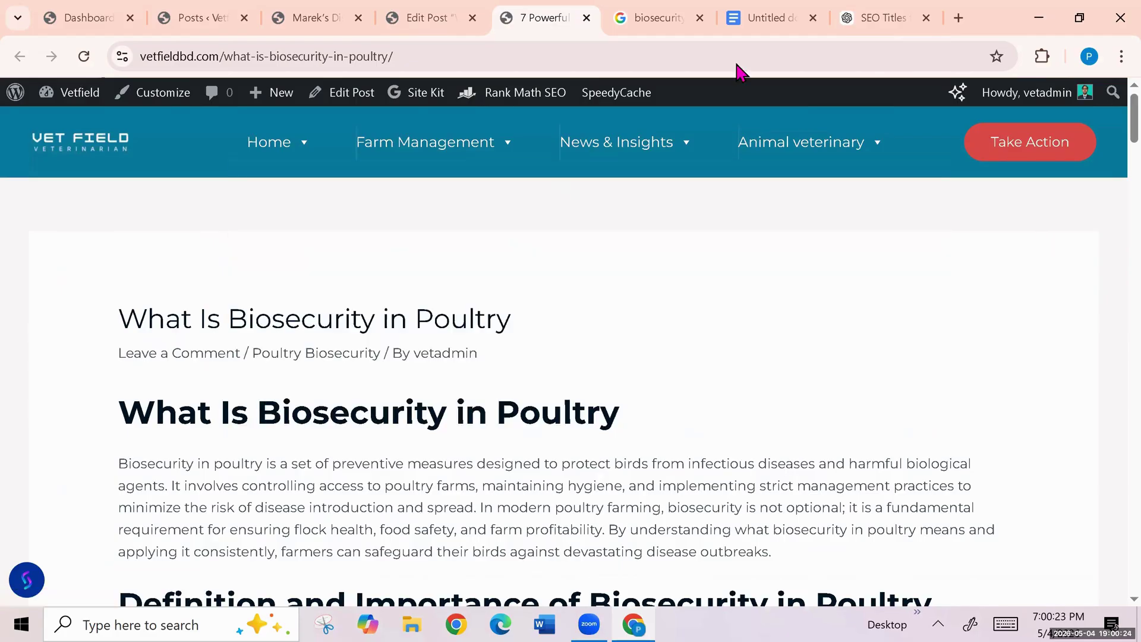
pyautogui.scroll(-15, 807, 391)
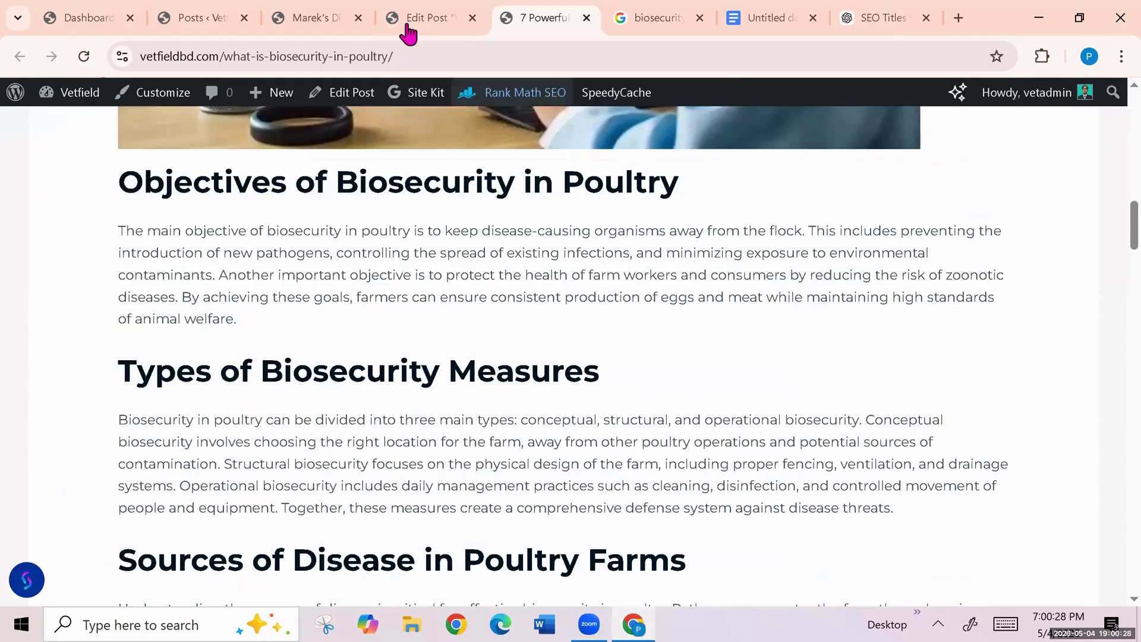
pyautogui.click(435, 15)
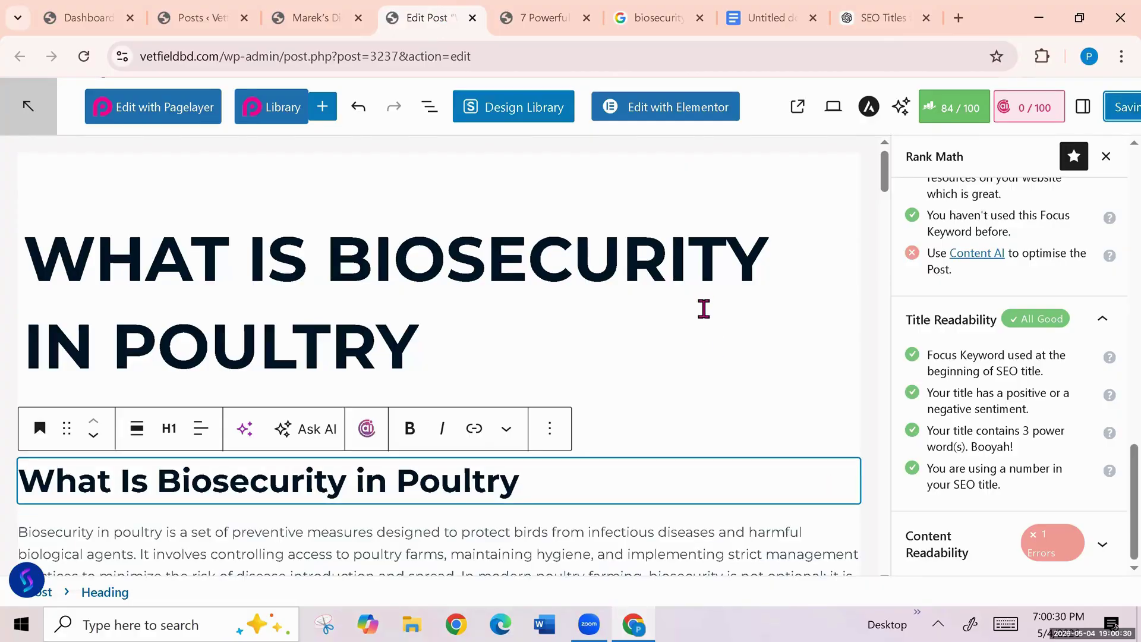